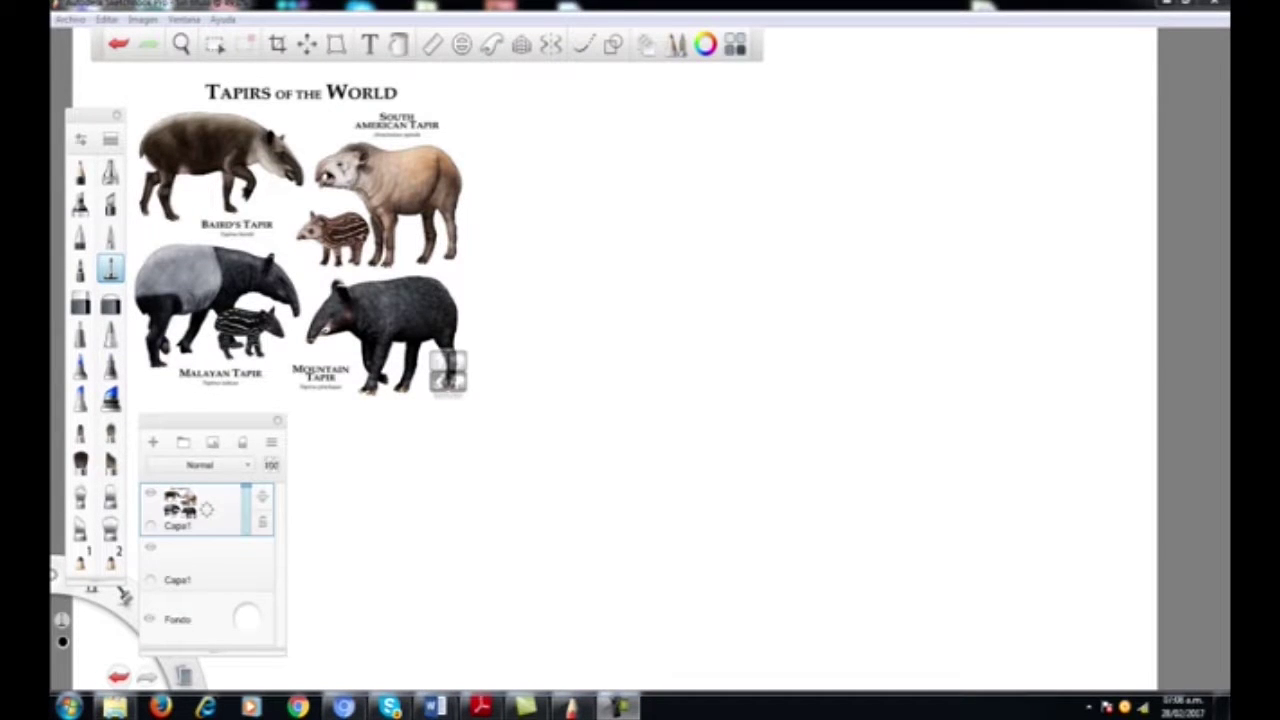
- Handwrite the heading "Ilustración 1" in black on the blank canvas beside the tapir reference image
drag(585, 131, 586, 154)
drag(573, 156, 596, 154)
drag(603, 98, 607, 153)
drag(620, 140, 632, 154)
drag(652, 136, 644, 153)
drag(668, 104, 667, 156)
drag(658, 142, 690, 138)
mouse_move(704, 142)
mouse_down()
mouse_move(700, 158)
mouse_move(722, 156)
mouse_up()
mouse_move(728, 142)
mouse_down()
mouse_move(720, 156)
mouse_move(738, 150)
mouse_up()
mouse_move(744, 144)
mouse_down()
mouse_move(744, 158)
mouse_move(765, 156)
mouse_up()
mouse_move(753, 117)
mouse_down()
mouse_move(748, 127)
mouse_move(824, 157)
mouse_up()
drag(812, 156, 836, 157)
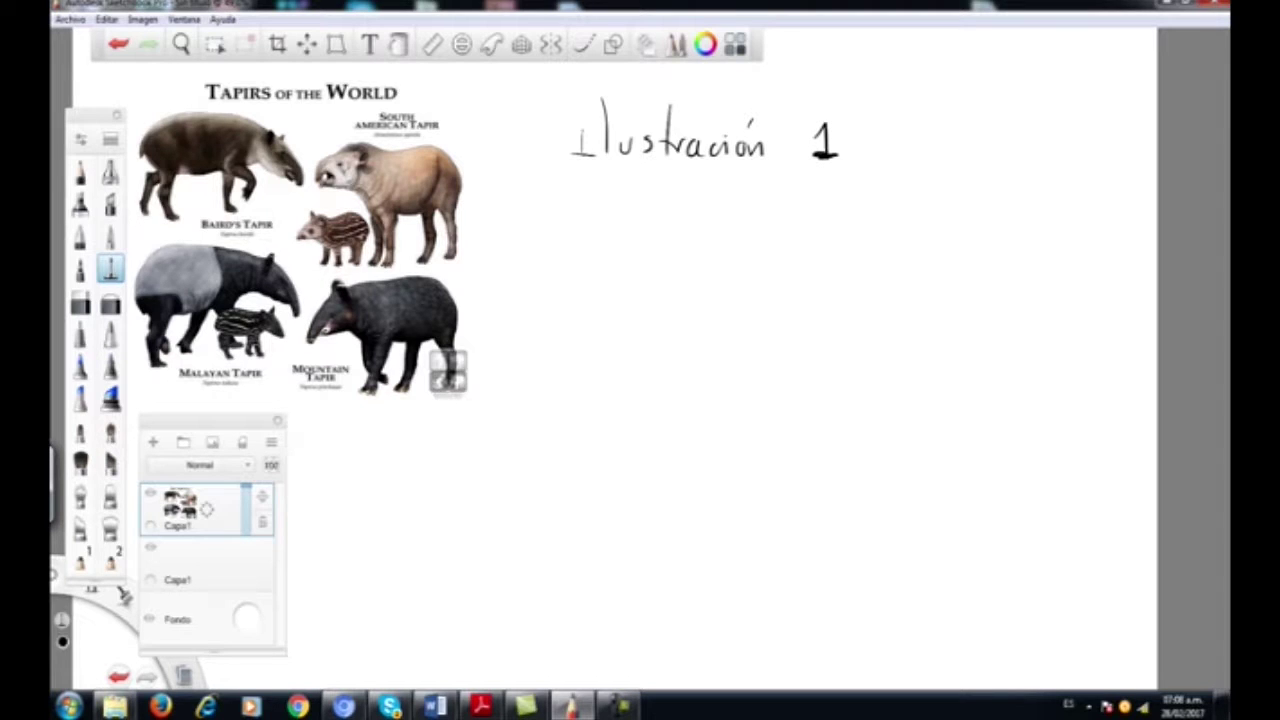
drag(688, 138, 704, 145)
- Handwrite the dashed list items "la linea" and "sketch" below the "Ilustración 1" heading
drag(567, 199, 580, 200)
mouse_move(614, 176)
mouse_down()
mouse_move(611, 216)
mouse_move(636, 216)
mouse_up()
drag(681, 177, 681, 214)
mouse_move(692, 202)
mouse_down()
mouse_move(692, 214)
mouse_move(730, 214)
mouse_up()
drag(748, 206, 751, 217)
mouse_move(562, 254)
mouse_down()
mouse_move(597, 250)
mouse_move(620, 272)
mouse_up()
drag(638, 248, 667, 272)
drag(656, 259, 698, 272)
drag(699, 262, 713, 272)
- Add the handwritten dashed items "geometria" and "siluetas" to the list below "sketch"
mouse_move(578, 319)
mouse_down()
mouse_move(624, 316)
mouse_move(630, 344)
mouse_up()
drag(640, 316, 664, 318)
drag(668, 314, 718, 324)
mouse_move(724, 292)
mouse_down()
mouse_move(726, 322)
mouse_move(744, 306)
mouse_up()
drag(744, 310, 744, 324)
drag(743, 292, 770, 320)
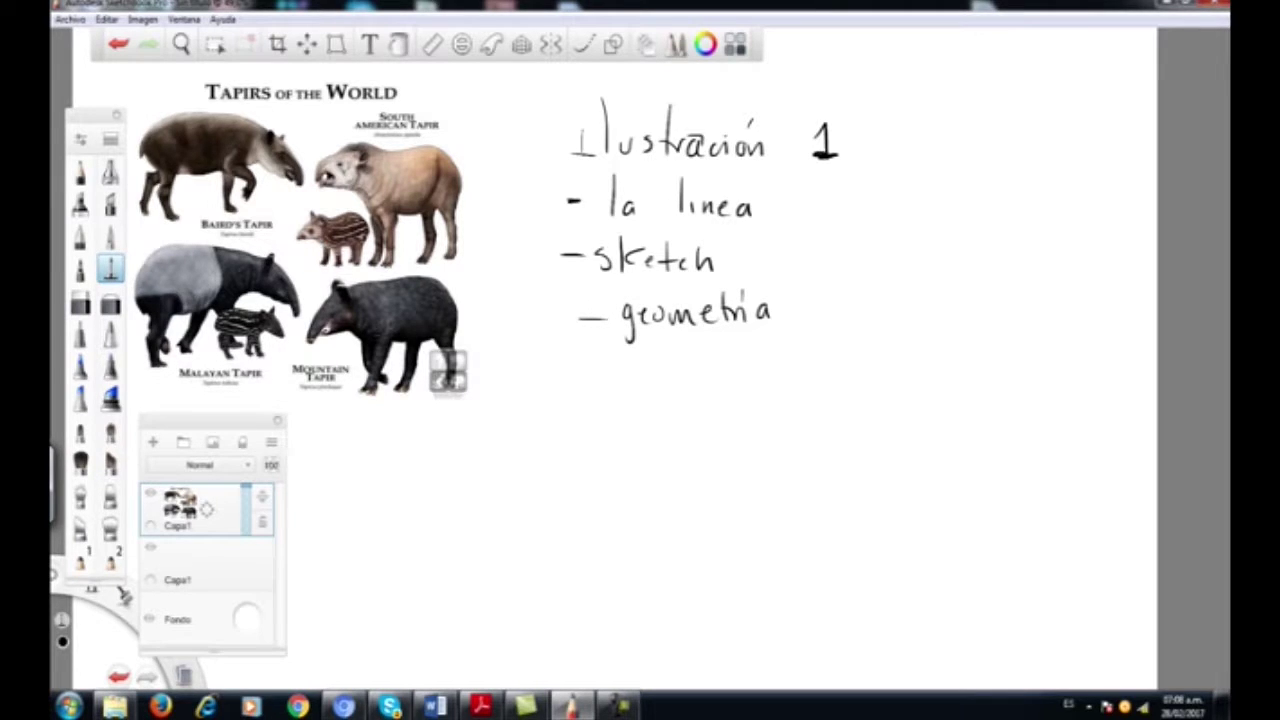
drag(593, 378, 681, 386)
mouse_move(688, 356)
mouse_down()
mouse_move(690, 382)
mouse_move(722, 370)
mouse_up()
drag(732, 350, 734, 380)
drag(724, 364, 766, 380)
- Handwrite the last dashed item "trazo final, Detalle" at the end of the list
mouse_move(610, 432)
mouse_down()
mouse_move(668, 414)
mouse_move(670, 436)
mouse_up()
drag(664, 418, 678, 416)
mouse_move(674, 434)
mouse_down()
mouse_move(690, 424)
mouse_move(722, 436)
mouse_up()
mouse_move(732, 420)
mouse_down()
mouse_move(760, 434)
mouse_move(776, 418)
mouse_up()
mouse_move(784, 420)
mouse_down()
mouse_move(808, 430)
mouse_move(816, 396)
mouse_move(844, 426)
mouse_up()
mouse_move(836, 380)
mouse_down()
mouse_move(846, 426)
mouse_move(870, 424)
mouse_up()
mouse_move(868, 406)
mouse_down()
mouse_move(892, 404)
mouse_move(898, 422)
mouse_up()
drag(910, 378, 912, 414)
mouse_move(922, 406)
mouse_down()
mouse_move(926, 394)
mouse_move(934, 418)
mouse_up()
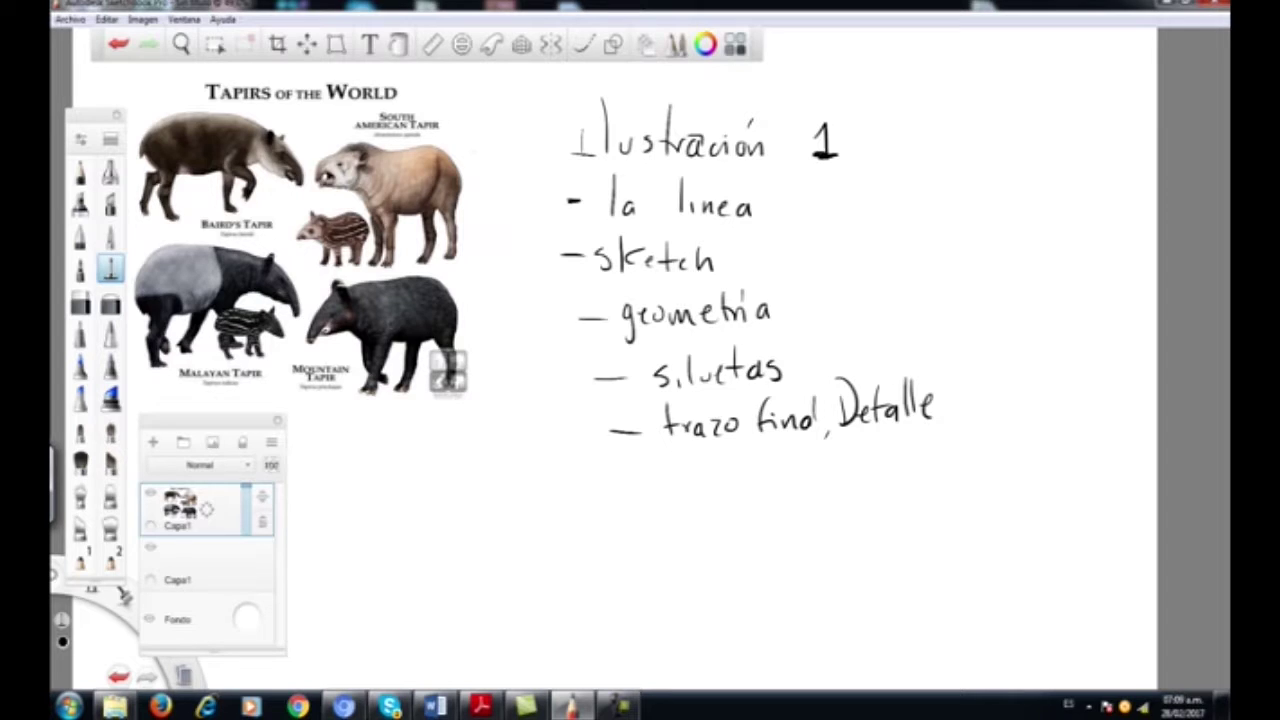
- Draw three curved black arrows around the tapir image and frame the list item "la linea" with thin lines
drag(468, 142, 472, 252)
mouse_move(466, 300)
mouse_down()
mouse_move(467, 392)
mouse_move(354, 427)
mouse_move(312, 390)
mouse_up()
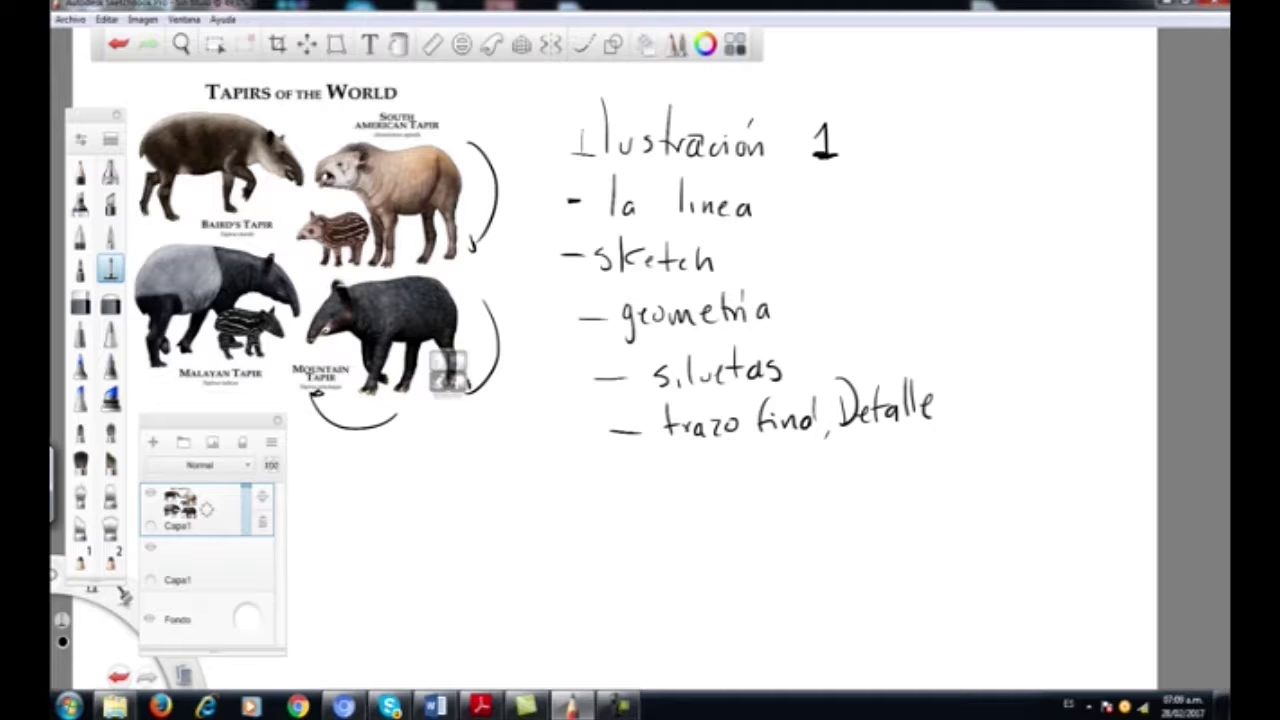
drag(206, 510, 158, 514)
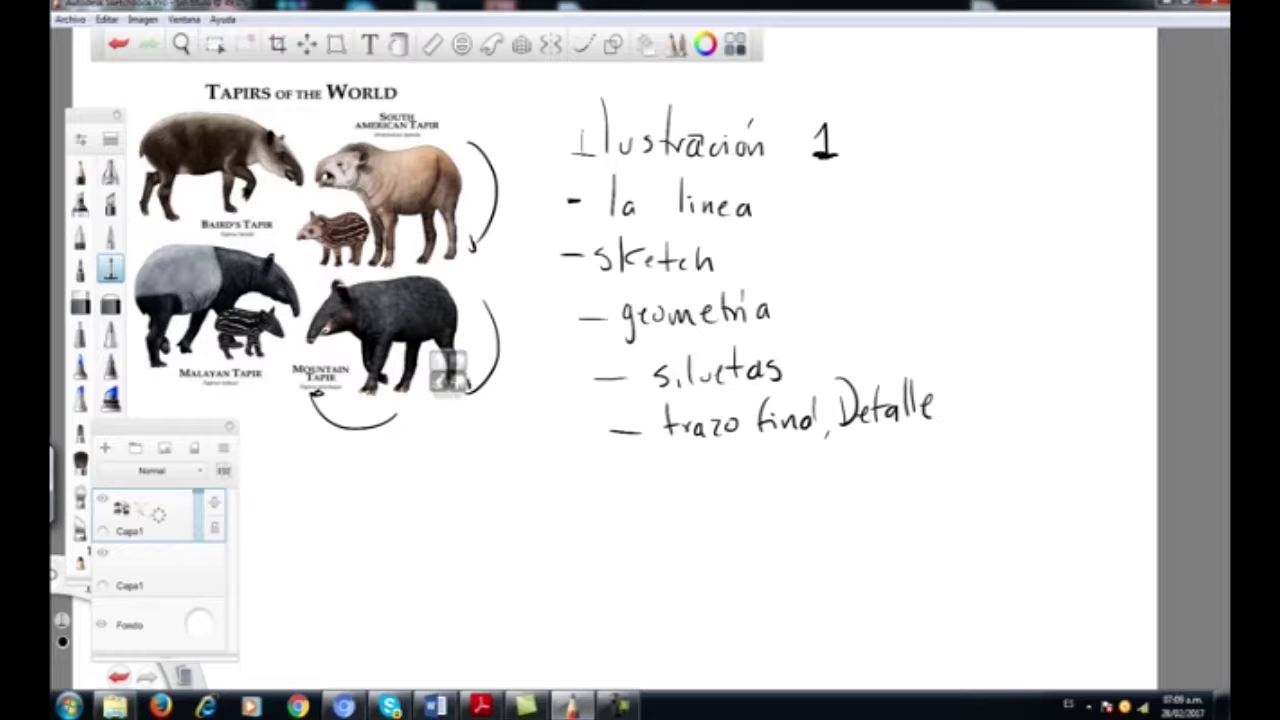
mouse_move(608, 184)
mouse_down()
mouse_move(736, 182)
mouse_move(760, 219)
mouse_move(616, 230)
mouse_up()
- Set the hard eraser (Goma dura) to size 86,3 and erase the handwritten heading and list
click(80, 300)
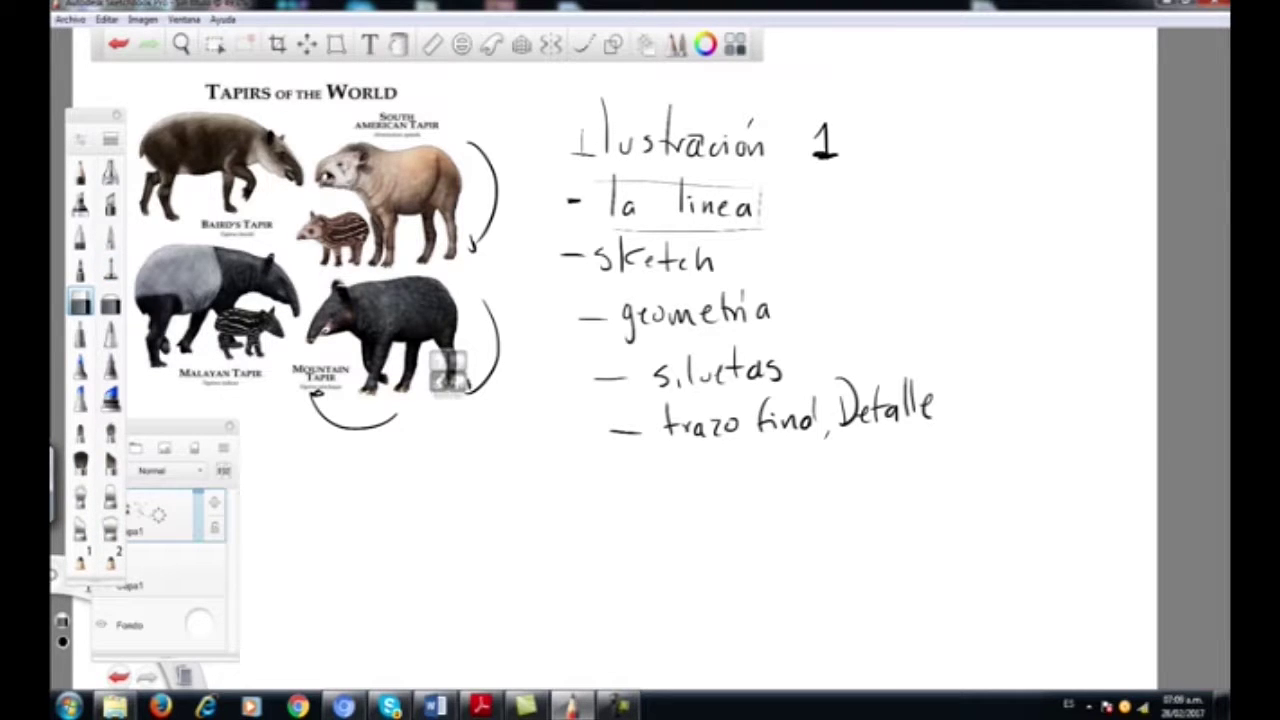
click(81, 139)
drag(708, 558, 740, 558)
mouse_move(622, 112)
mouse_down()
mouse_move(632, 372)
mouse_move(612, 428)
mouse_move(718, 325)
mouse_move(892, 400)
mouse_up()
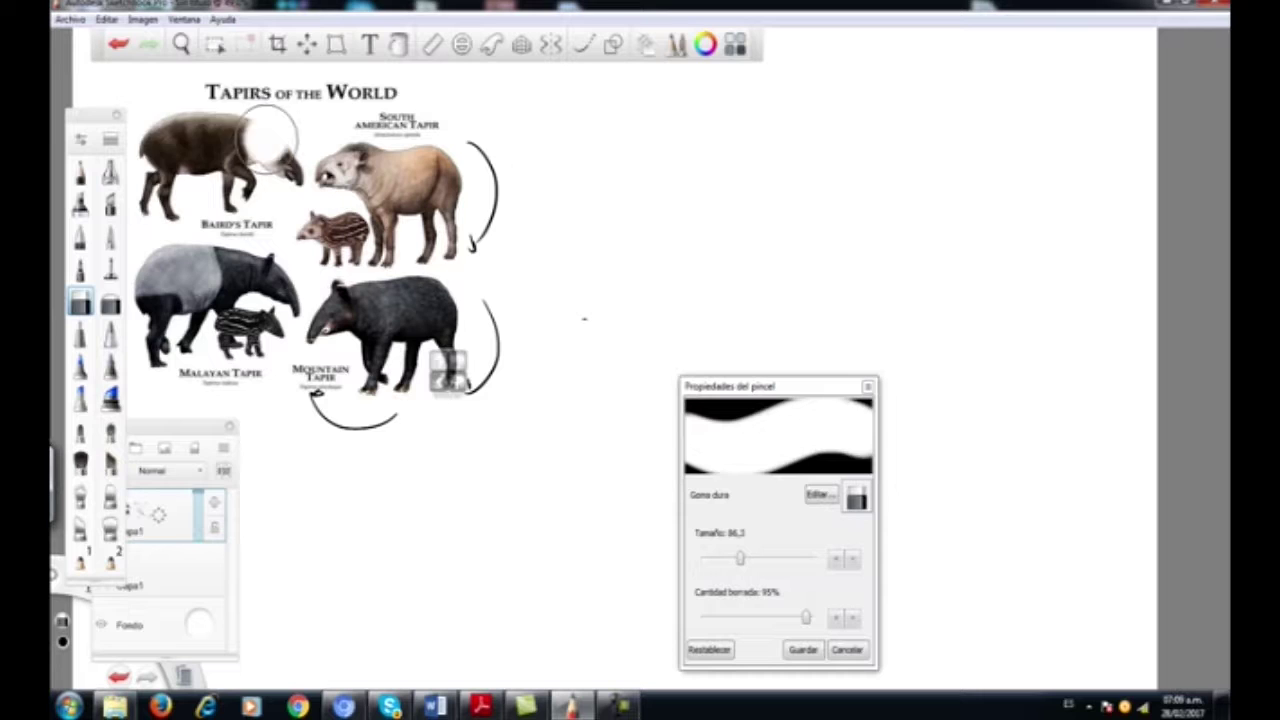
- With the pencil (Lápiz), sketch a long, slightly curved line and a tapered five-sided shape below it
click(80, 172)
drag(730, 386, 353, 495)
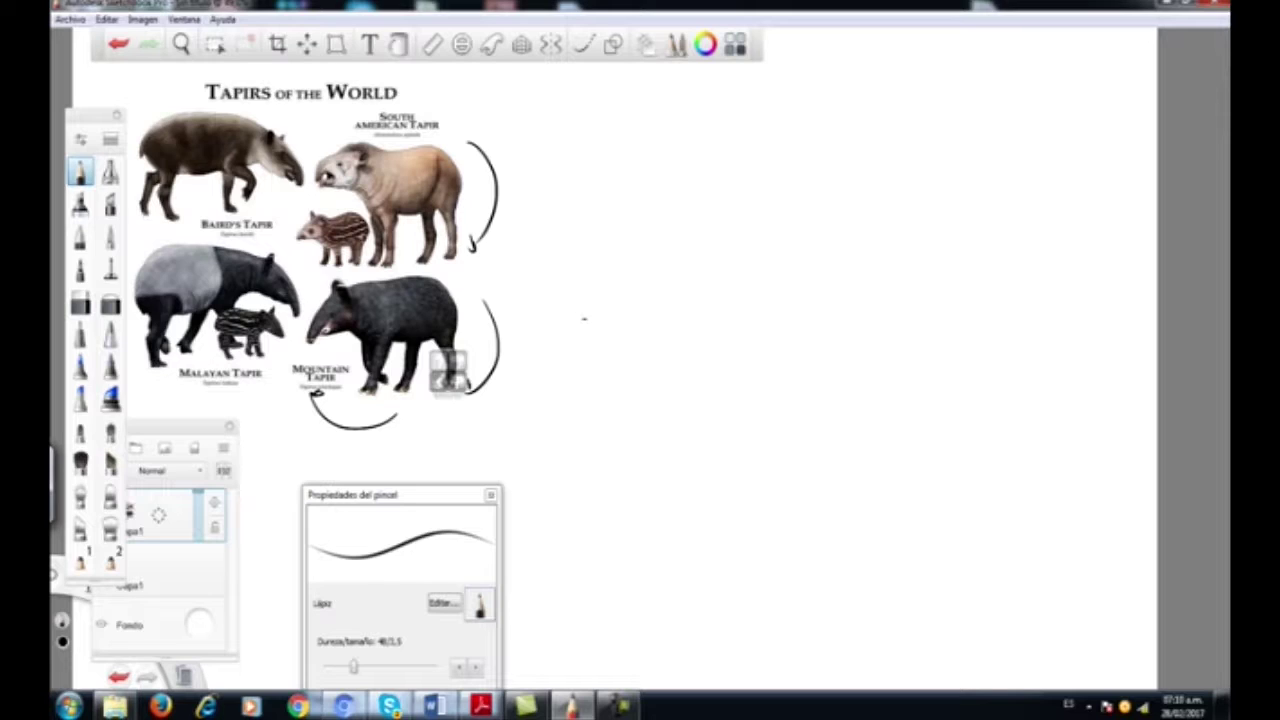
drag(540, 127, 886, 111)
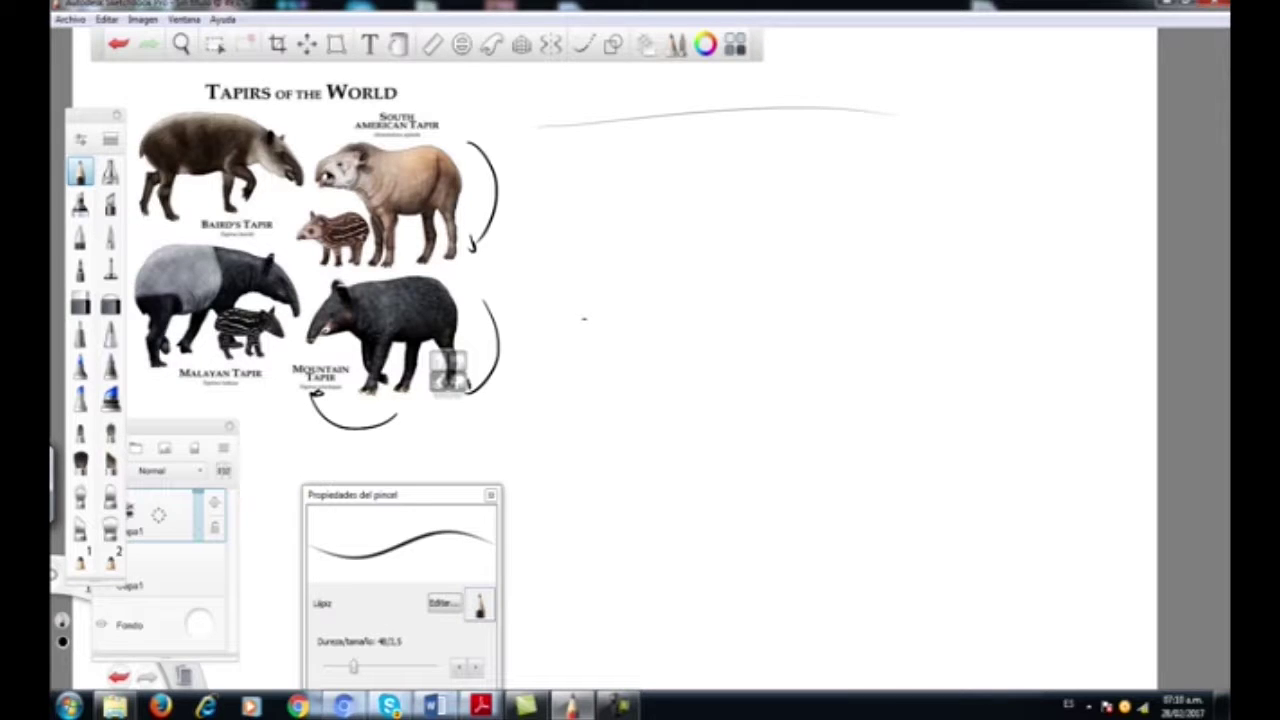
mouse_move(655, 147)
mouse_down()
mouse_move(608, 248)
mouse_move(690, 303)
mouse_move(737, 262)
mouse_up()
drag(737, 260, 690, 297)
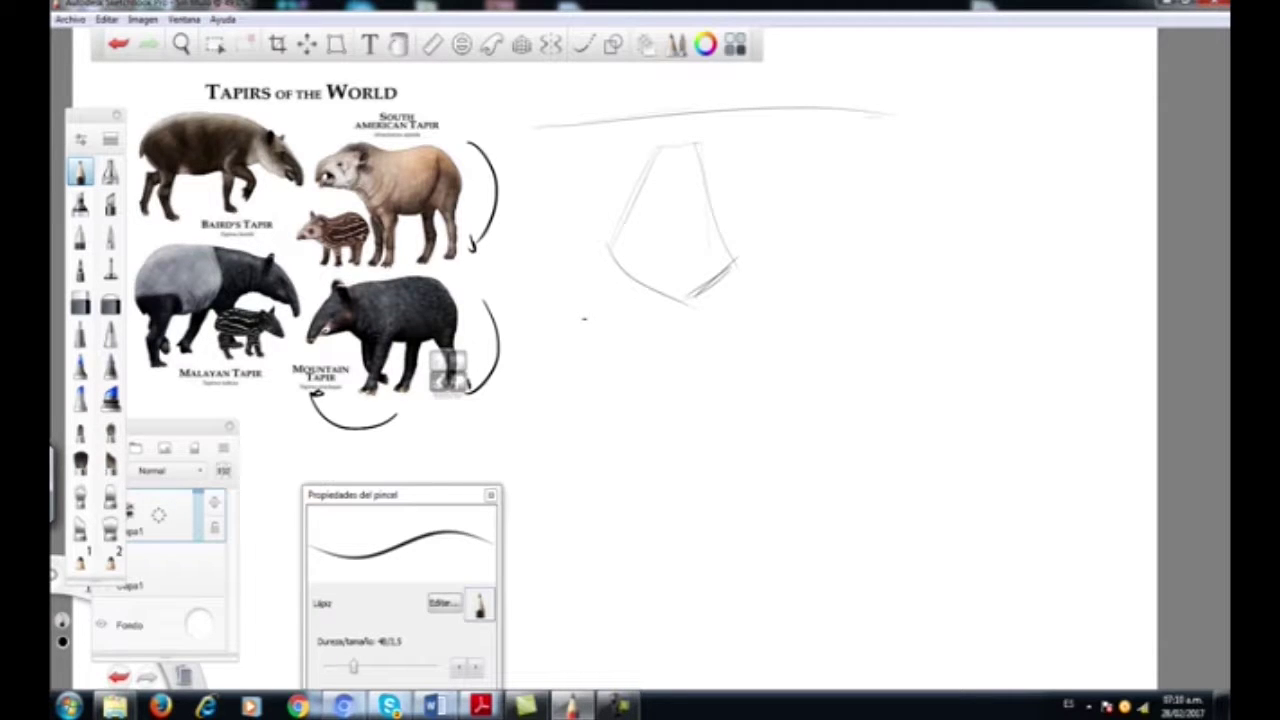
- Sketch a rounded polygon and a four-sided shape with a slanted upper edge beside the tapered shape
drag(868, 134, 802, 213)
mouse_move(828, 152)
mouse_down()
mouse_move(957, 163)
mouse_move(958, 200)
mouse_up()
mouse_move(934, 148)
mouse_down()
mouse_move(959, 204)
mouse_move(888, 268)
mouse_up()
mouse_move(812, 214)
mouse_down()
mouse_move(872, 266)
mouse_move(920, 266)
mouse_up()
mouse_move(1088, 124)
mouse_down()
mouse_move(1006, 158)
mouse_move(998, 254)
mouse_move(1102, 252)
mouse_up()
drag(1090, 126, 1092, 256)
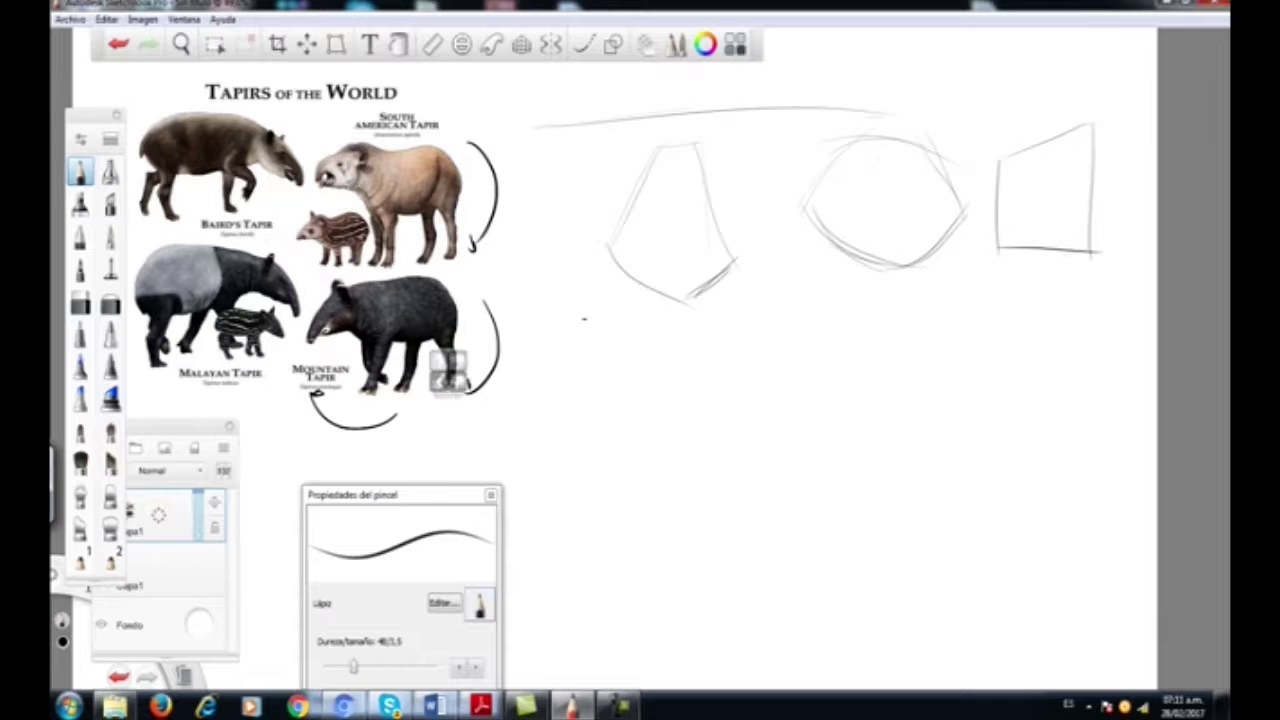
- Handwrite the note "Suave" with a dash and sketch a simple animal head enclosed in a circle beside it
mouse_move(586, 317)
mouse_down()
mouse_move(567, 316)
mouse_move(597, 340)
mouse_up()
mouse_move(623, 337)
mouse_down()
mouse_move(650, 346)
mouse_move(667, 333)
mouse_move(678, 345)
mouse_up()
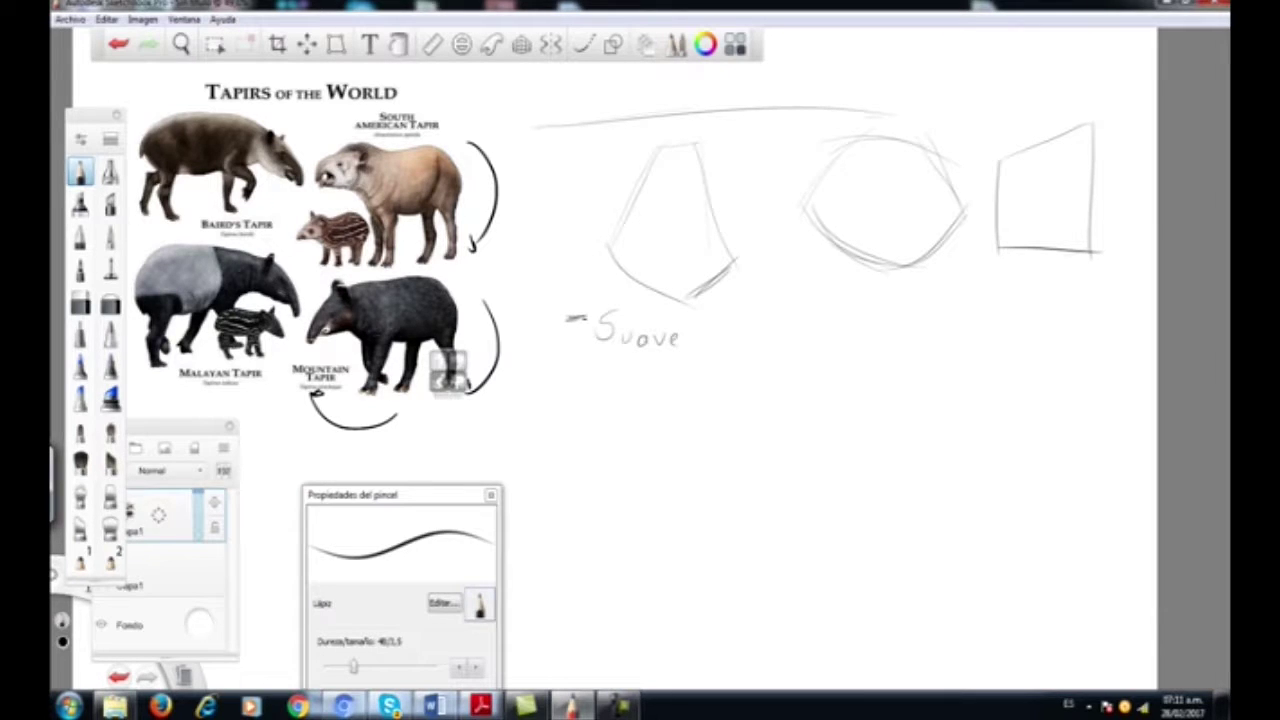
mouse_move(755, 332)
mouse_down()
mouse_move(838, 280)
mouse_move(874, 304)
mouse_up()
mouse_move(822, 278)
mouse_down()
mouse_move(915, 333)
mouse_move(907, 391)
mouse_up()
mouse_move(758, 330)
mouse_down()
mouse_move(748, 368)
mouse_move(790, 412)
mouse_move(898, 396)
mouse_up()
drag(816, 410, 900, 392)
mouse_move(748, 366)
mouse_down()
mouse_move(722, 418)
mouse_move(808, 410)
mouse_up()
mouse_move(799, 343)
mouse_down()
mouse_move(792, 362)
mouse_move(814, 332)
mouse_up()
drag(765, 417, 810, 376)
mouse_move(745, 268)
mouse_down()
mouse_move(918, 330)
mouse_move(768, 248)
mouse_up()
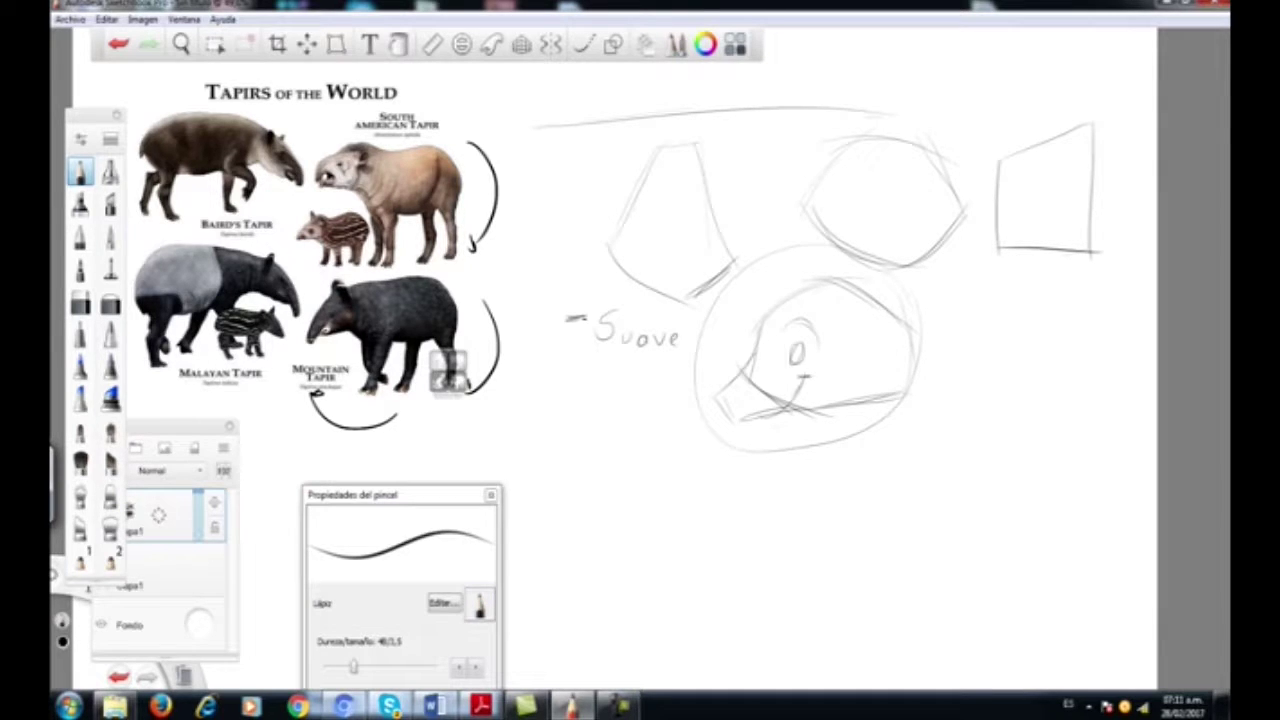
- Handwrite "sketch" with a dash under "Suave" and draw an oval around the word
drag(561, 402, 579, 401)
drag(627, 392, 628, 413)
drag(640, 403, 651, 413)
drag(662, 371, 666, 410)
mouse_move(655, 395)
mouse_down()
mouse_move(677, 390)
mouse_move(683, 411)
mouse_up()
drag(684, 385, 697, 410)
drag(597, 452, 698, 443)
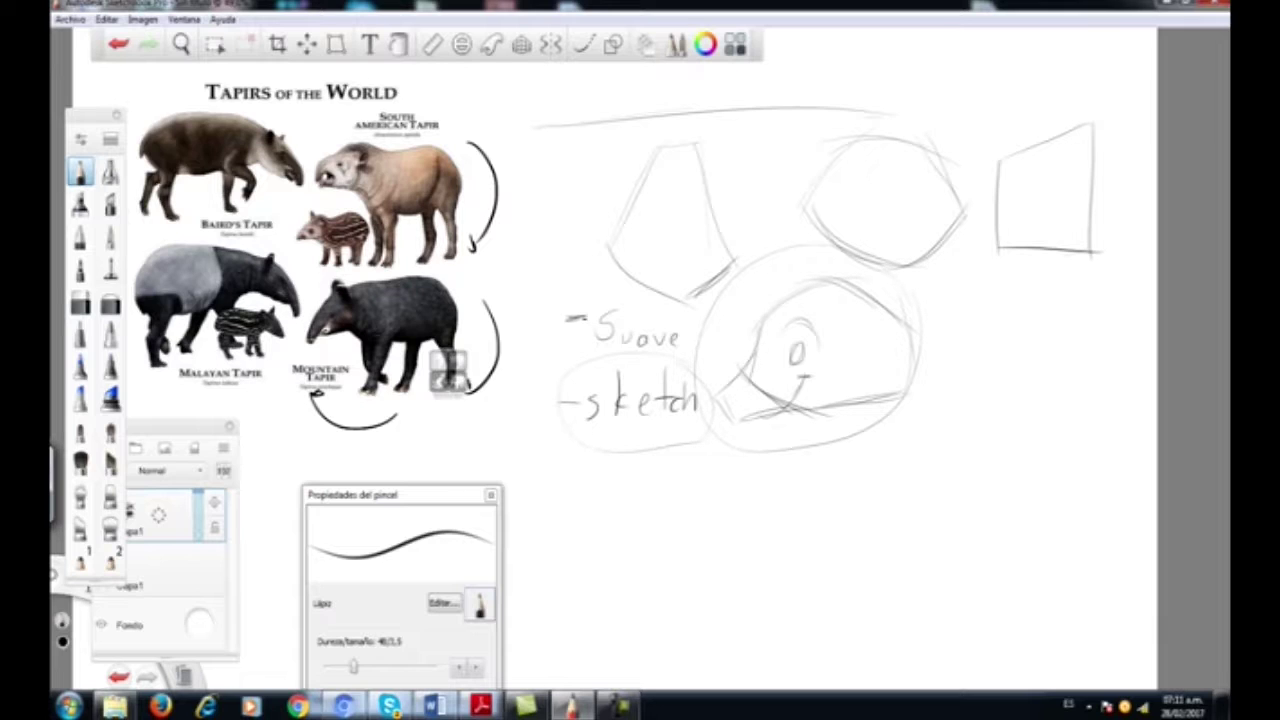
- Erase all the pencil shapes and notes beside the tapir image with the hard eraser
click(80, 303)
mouse_move(734, 138)
mouse_down()
mouse_move(605, 390)
mouse_move(650, 330)
mouse_move(715, 390)
mouse_move(775, 320)
mouse_move(835, 330)
mouse_move(1091, 251)
mouse_up()
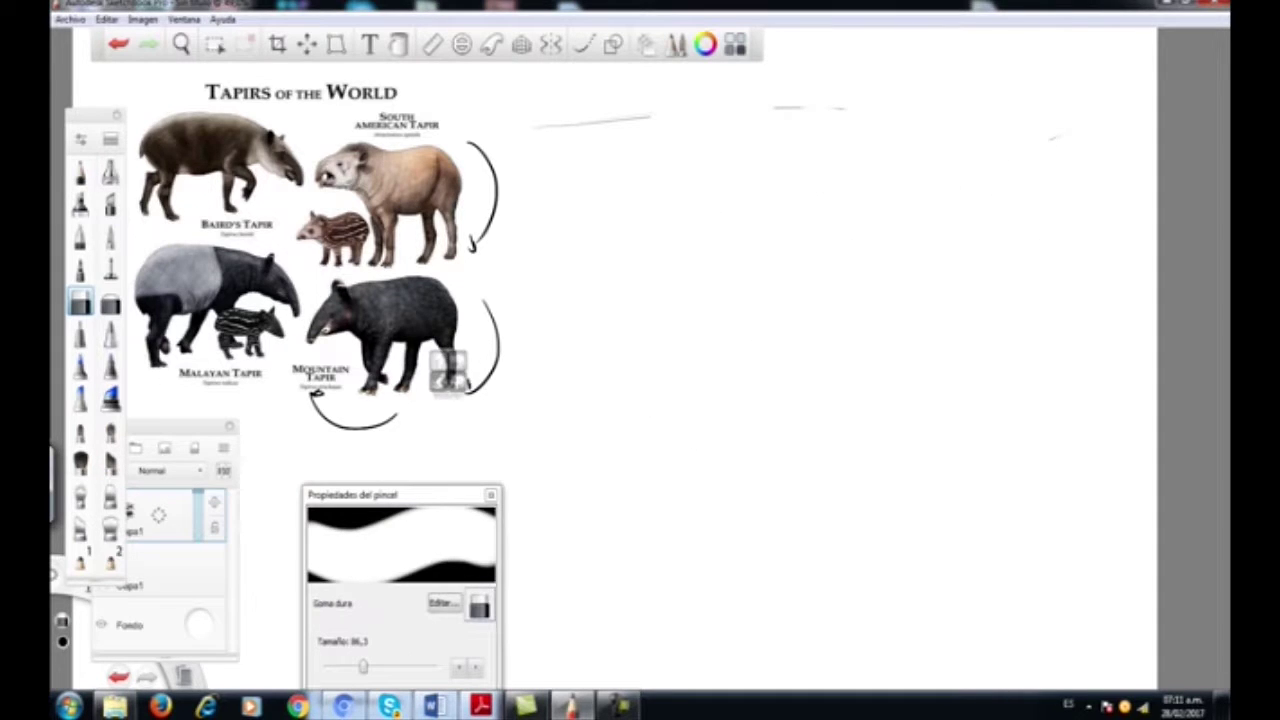
mouse_move(1058, 135)
mouse_down()
mouse_move(640, 118)
mouse_move(540, 127)
mouse_up()
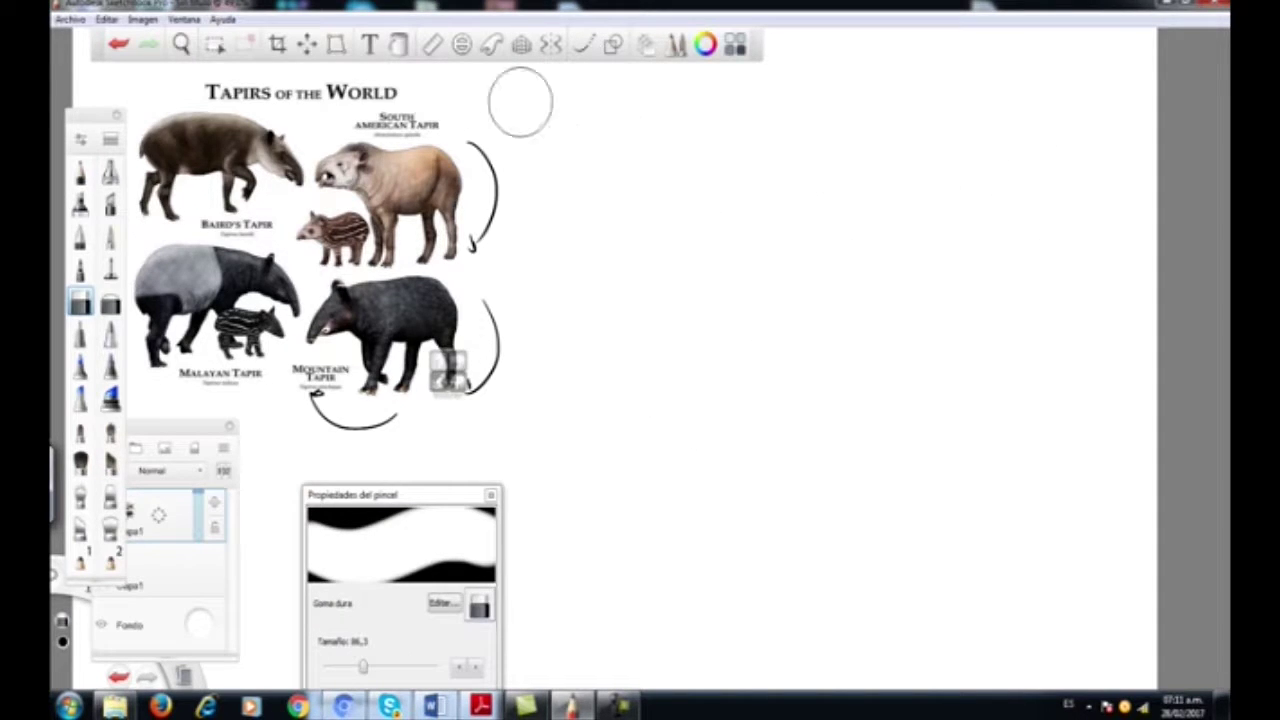
- Switch to the Rotulador marker and set its colour to pure red (R 255, G 0, B 0)
click(111, 268)
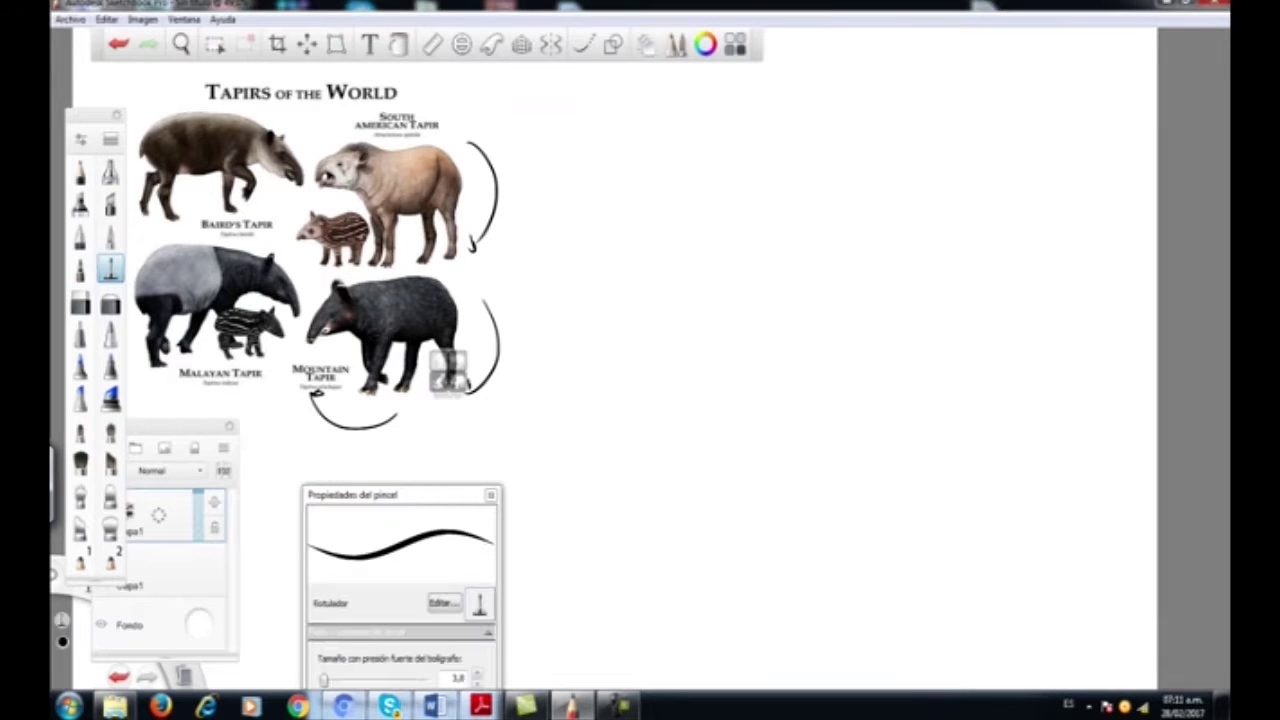
click(706, 44)
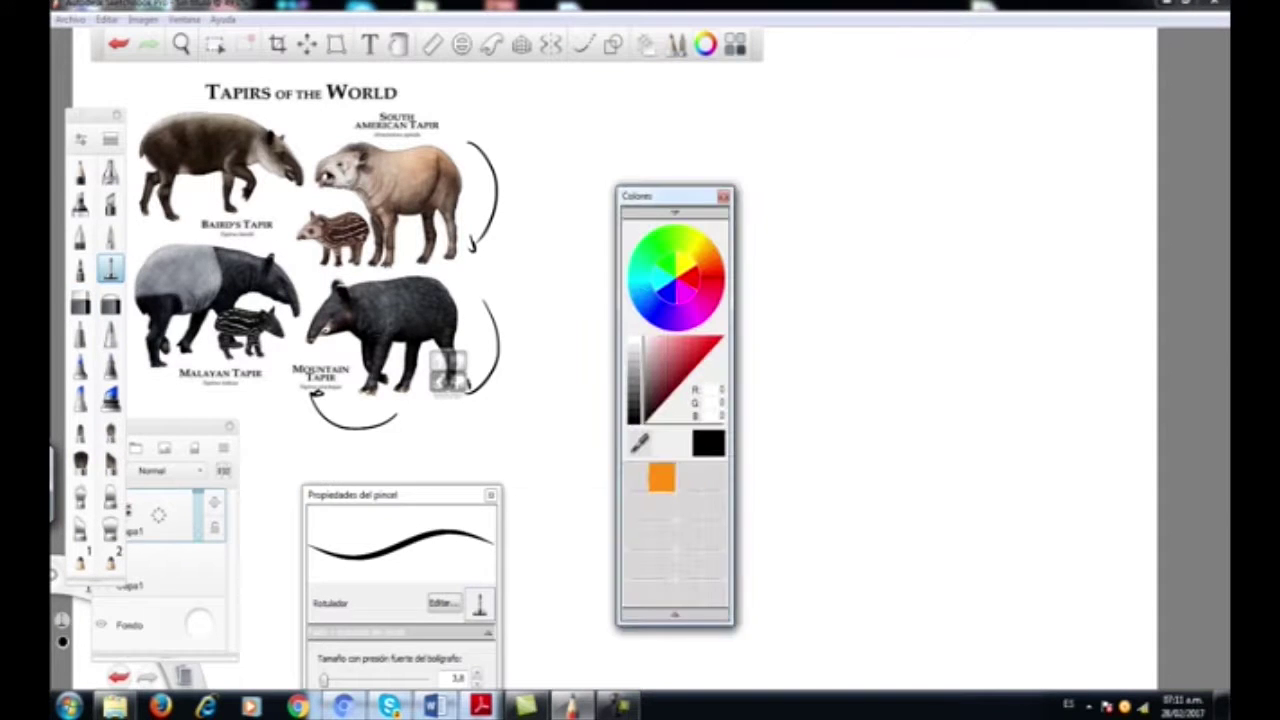
click(720, 338)
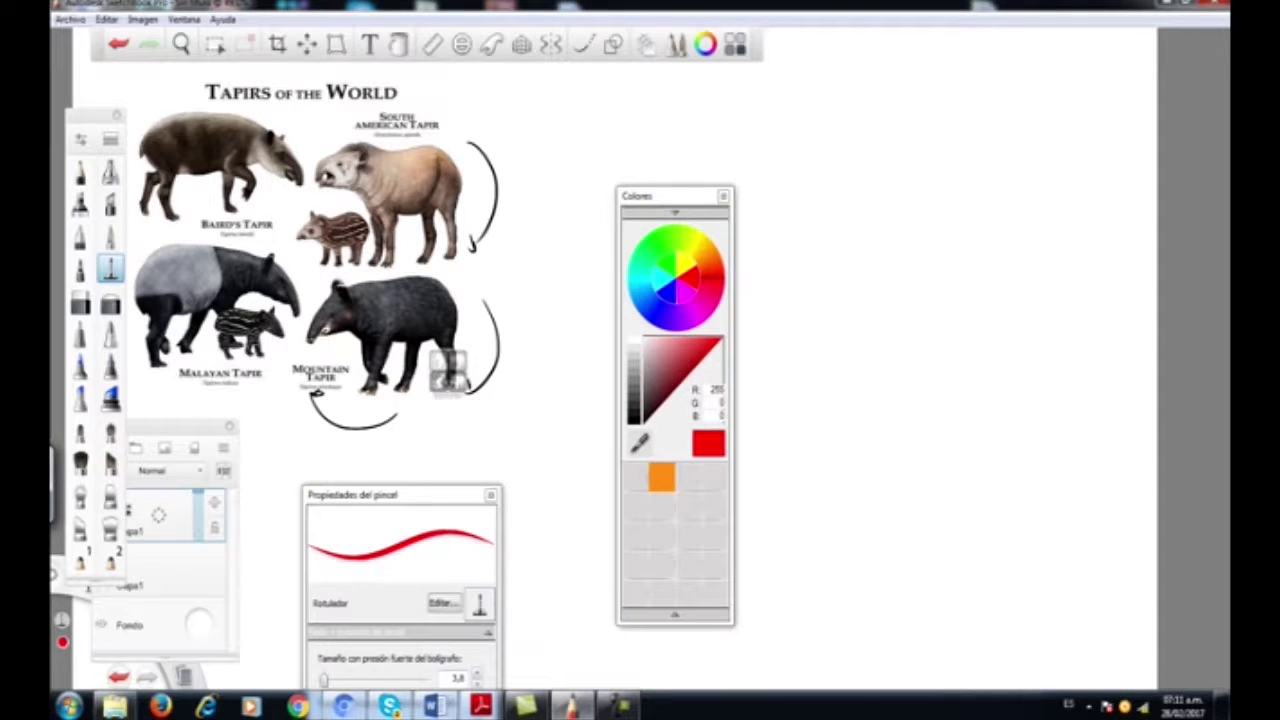
click(723, 196)
- Handwrite "geometrías" in red on the blank area beside the South American tapir
key(space)
mouse_move(505, 165)
mouse_down()
mouse_move(295, 312)
mouse_move(649, 266)
mouse_move(600, 285)
mouse_up()
drag(649, 250, 567, 259)
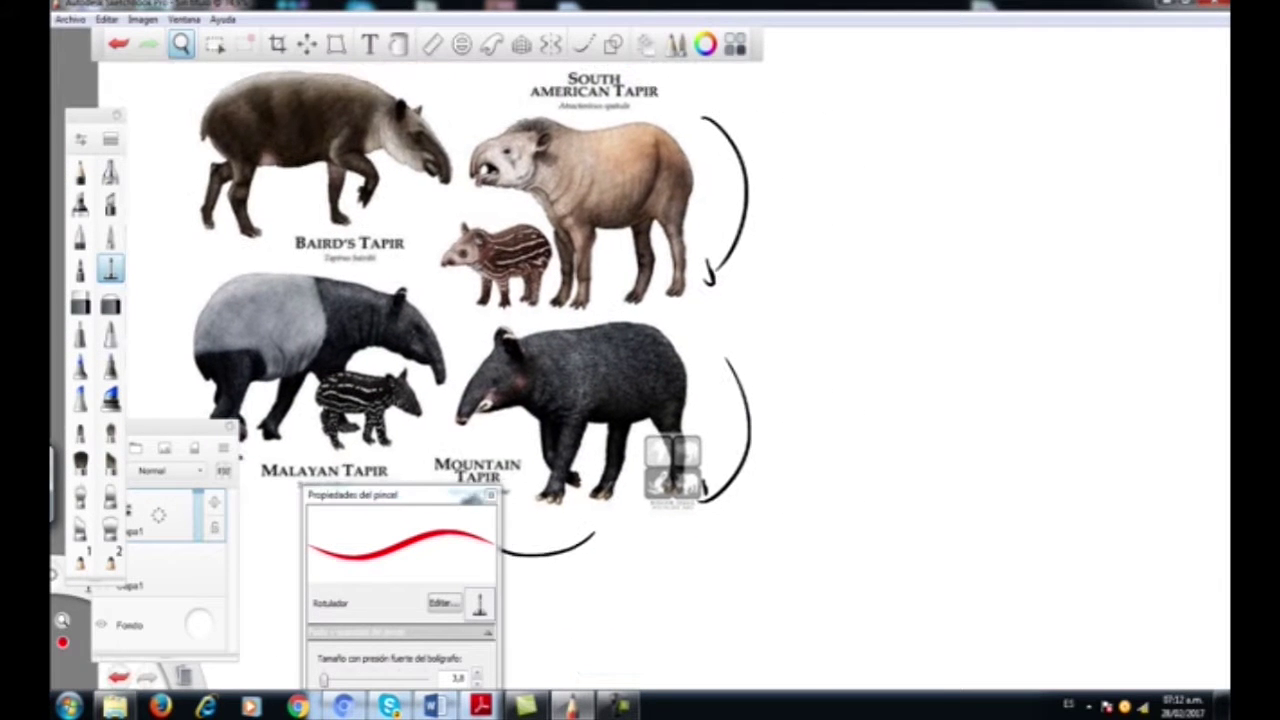
drag(400, 495, 207, 566)
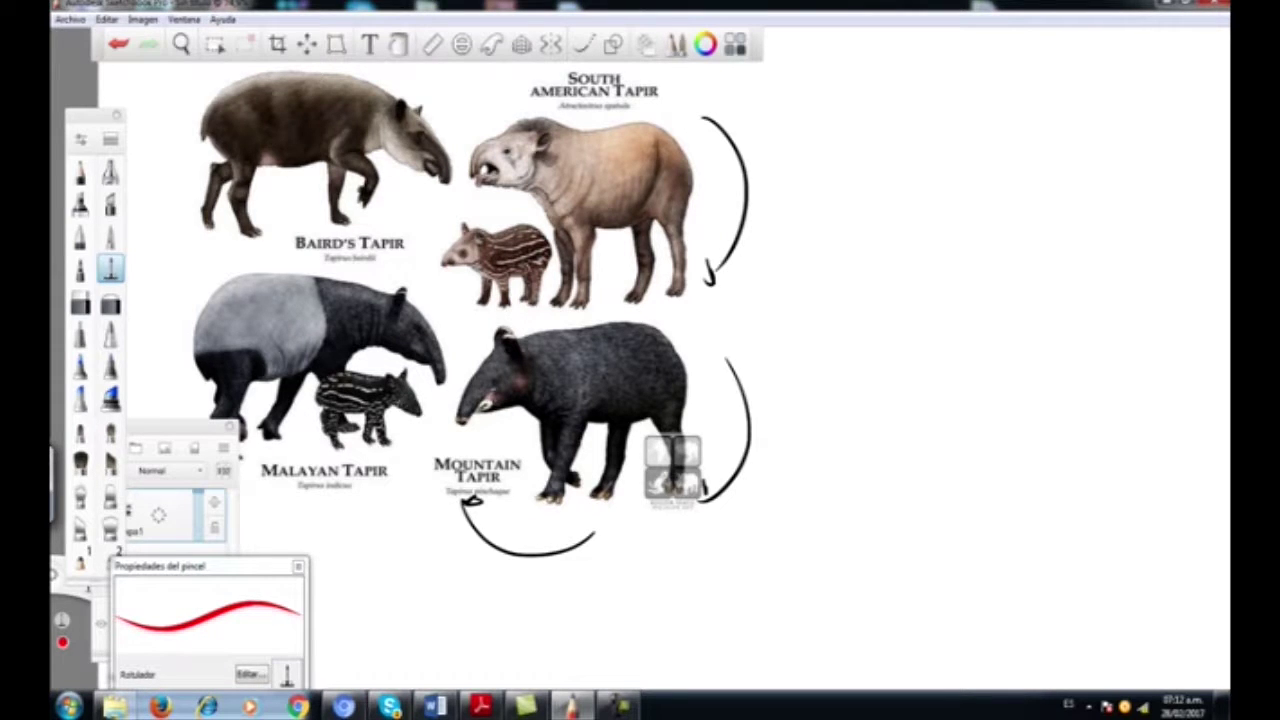
mouse_move(848, 74)
mouse_down()
mouse_move(836, 133)
mouse_move(864, 76)
mouse_move(931, 86)
mouse_up()
click(913, 79)
mouse_move(938, 59)
mouse_down()
mouse_move(942, 86)
mouse_move(952, 73)
mouse_up()
drag(955, 75, 970, 87)
mouse_move(973, 52)
mouse_down()
mouse_move(969, 88)
mouse_move(1002, 90)
mouse_up()
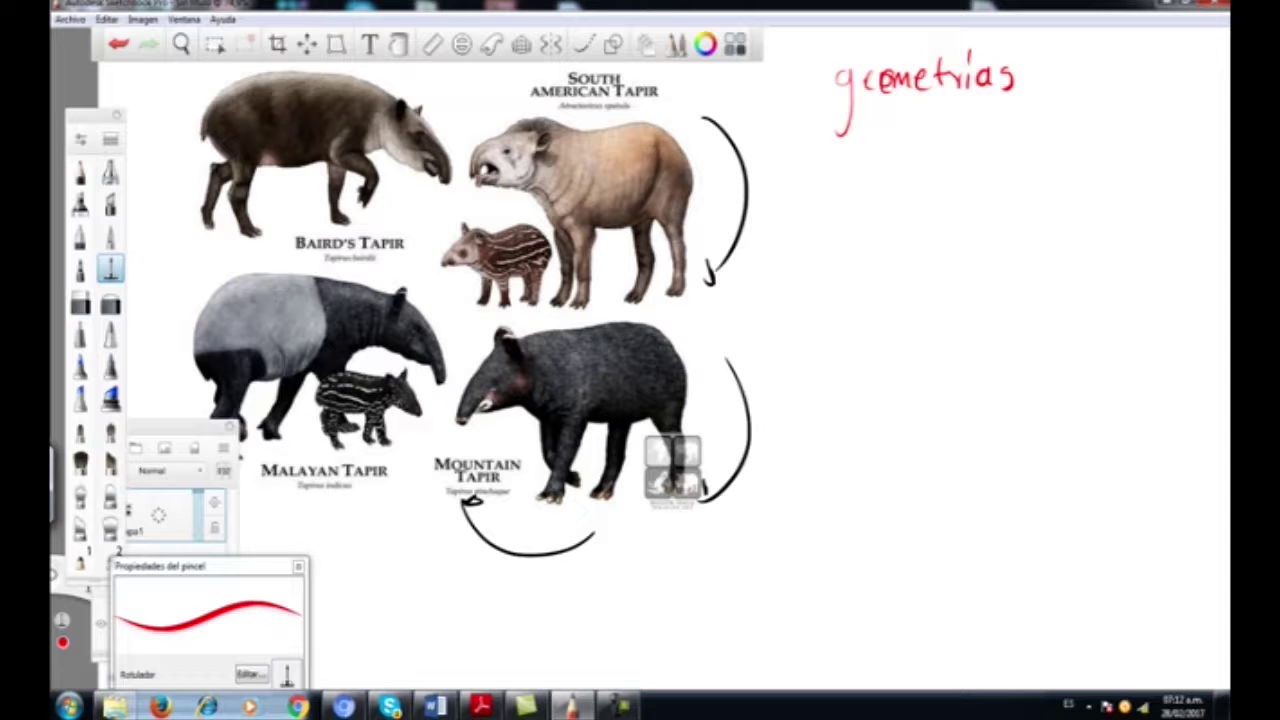
- Outline the adult Malayan tapir's head and snout tip with two four-sided red shapes
key(space)
drag(589, 263, 696, 344)
mouse_move(440, 343)
mouse_down()
mouse_move(657, 285)
mouse_move(508, 294)
mouse_up()
mouse_move(441, 256)
mouse_down()
mouse_move(405, 360)
mouse_move(470, 395)
mouse_move(514, 352)
mouse_move(470, 278)
mouse_move(516, 350)
mouse_up()
mouse_move(494, 394)
mouse_down()
mouse_move(526, 362)
mouse_move(534, 404)
mouse_move(514, 440)
mouse_up()
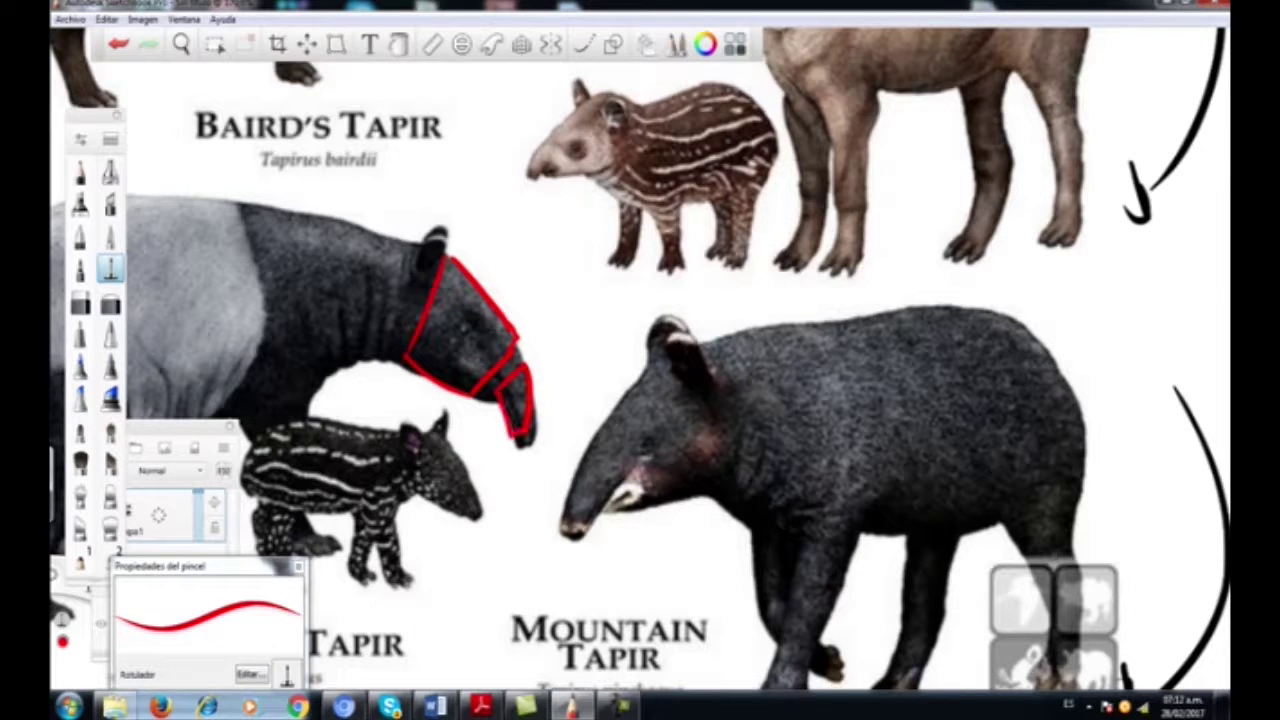
- Outline the Mountain tapir's front torso and its head with four-sided red shapes
key(space)
mouse_move(569, 297)
mouse_down()
mouse_move(817, 247)
mouse_move(425, 190)
mouse_up()
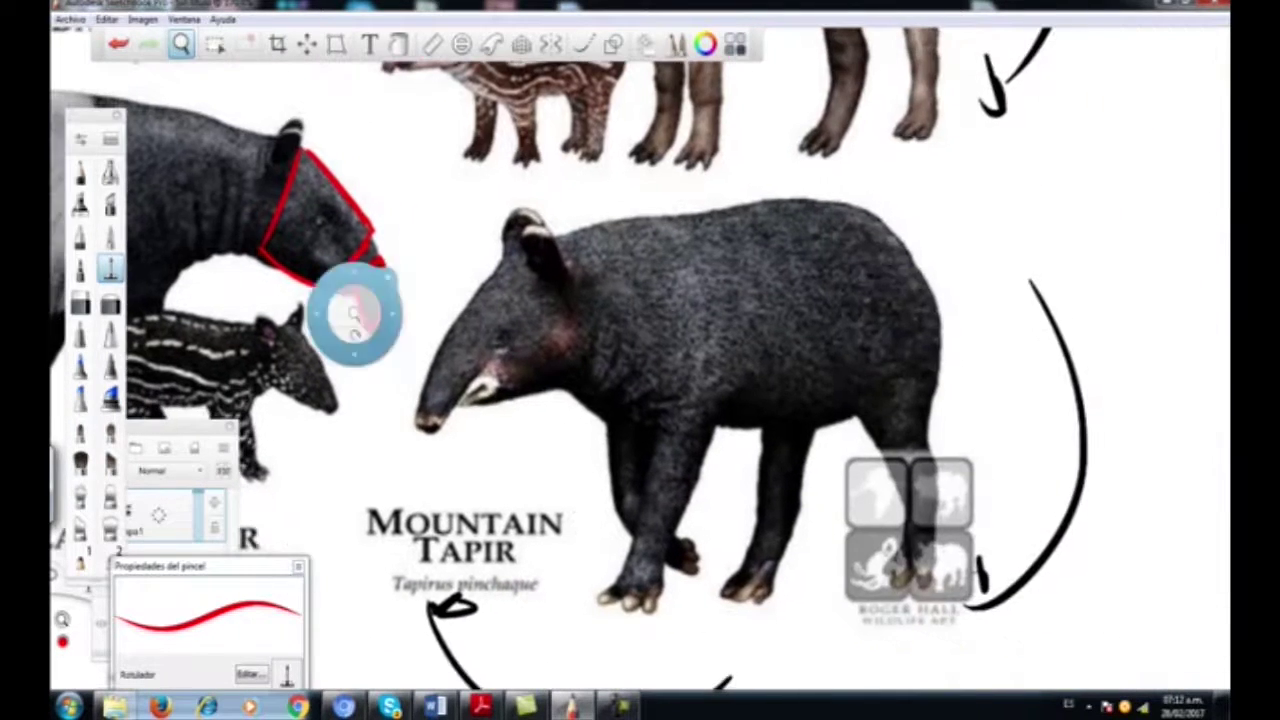
mouse_move(568, 239)
mouse_down()
mouse_move(605, 387)
mouse_move(710, 403)
mouse_up()
mouse_move(570, 240)
mouse_down()
mouse_move(755, 216)
mouse_move(746, 398)
mouse_move(705, 402)
mouse_up()
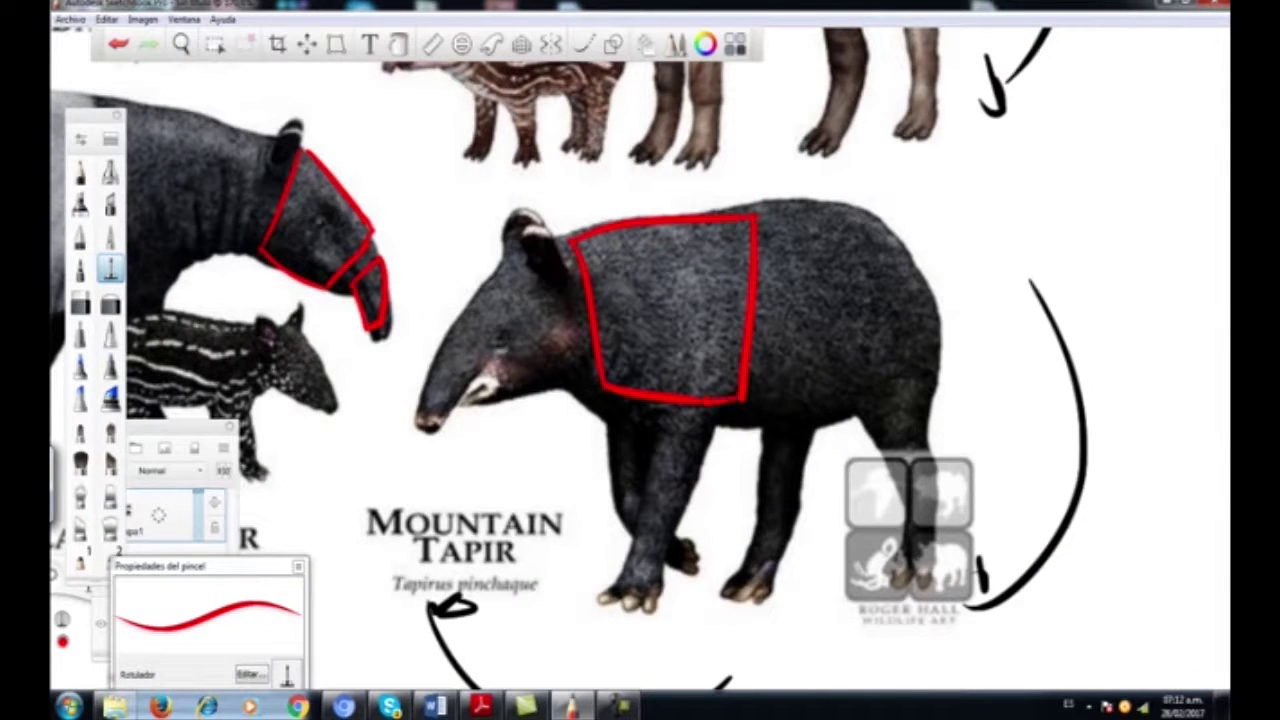
mouse_move(515, 250)
mouse_down()
mouse_move(566, 392)
mouse_move(466, 405)
mouse_move(465, 320)
mouse_move(517, 254)
mouse_up()
- Draw a narrow four-sided red shape over the Mountain tapir's front leg
key(space)
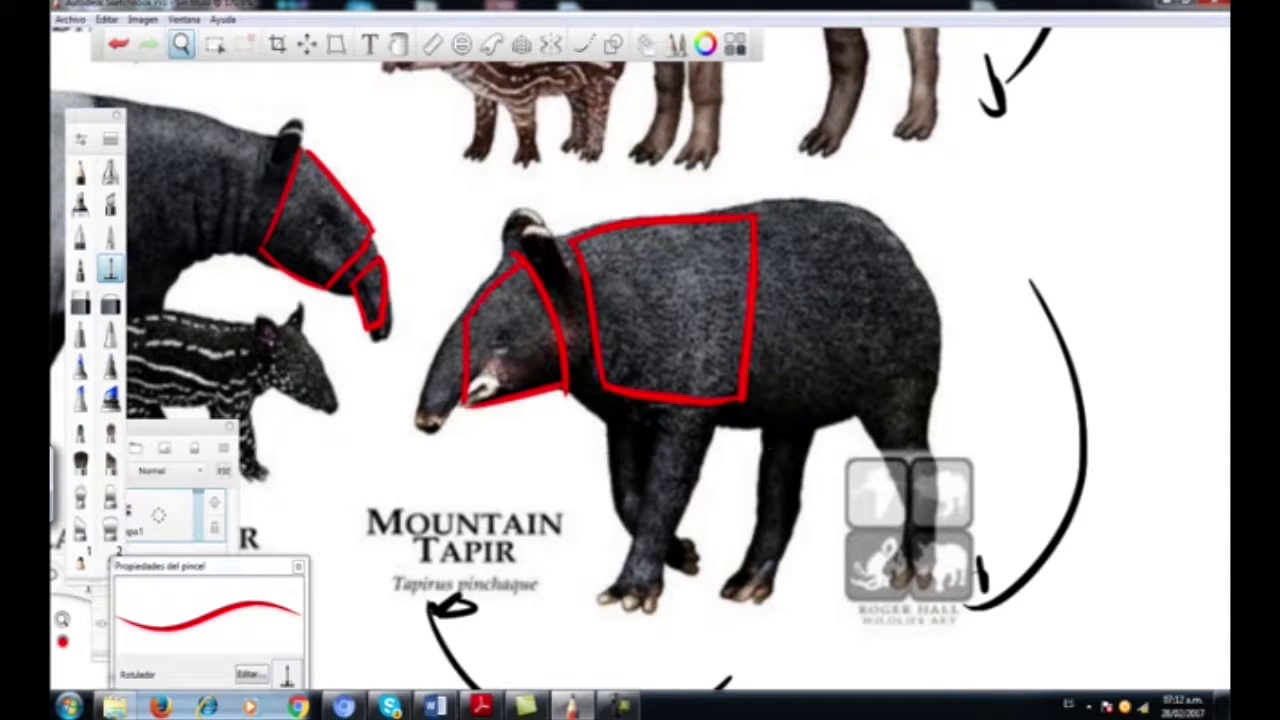
drag(783, 314, 628, 262)
mouse_move(500, 372)
mouse_down()
mouse_move(568, 380)
mouse_move(478, 496)
mouse_up()
mouse_move(566, 384)
mouse_down()
mouse_move(518, 492)
mouse_move(478, 498)
mouse_up()
- Outline the adult South American tapir's cheek with a red oval and its trunk with a curved red shape
key(space)
drag(597, 217, 644, 421)
drag(503, 303, 580, 260)
drag(690, 285, 641, 444)
drag(571, 302, 600, 275)
drag(540, 305, 700, 195)
drag(692, 249, 740, 223)
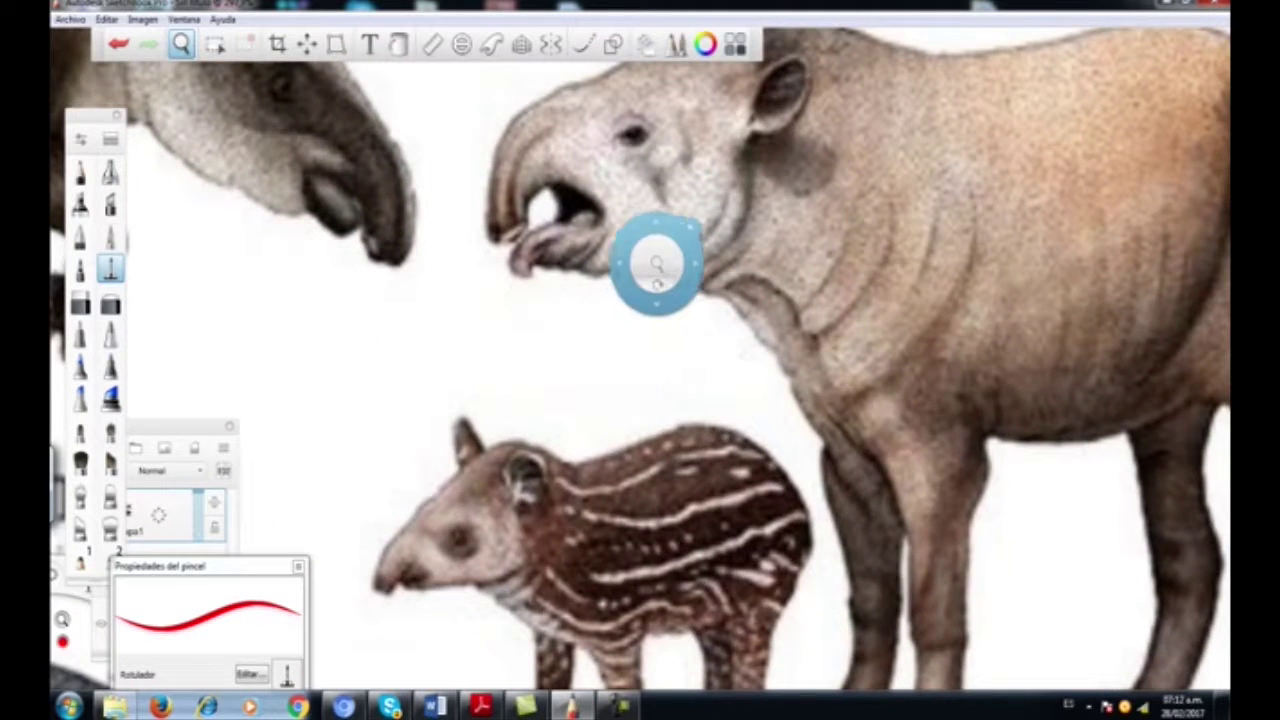
drag(689, 174, 591, 314)
mouse_move(646, 166)
mouse_down()
mouse_move(538, 212)
mouse_move(565, 322)
mouse_move(646, 344)
mouse_move(684, 242)
mouse_move(615, 163)
mouse_up()
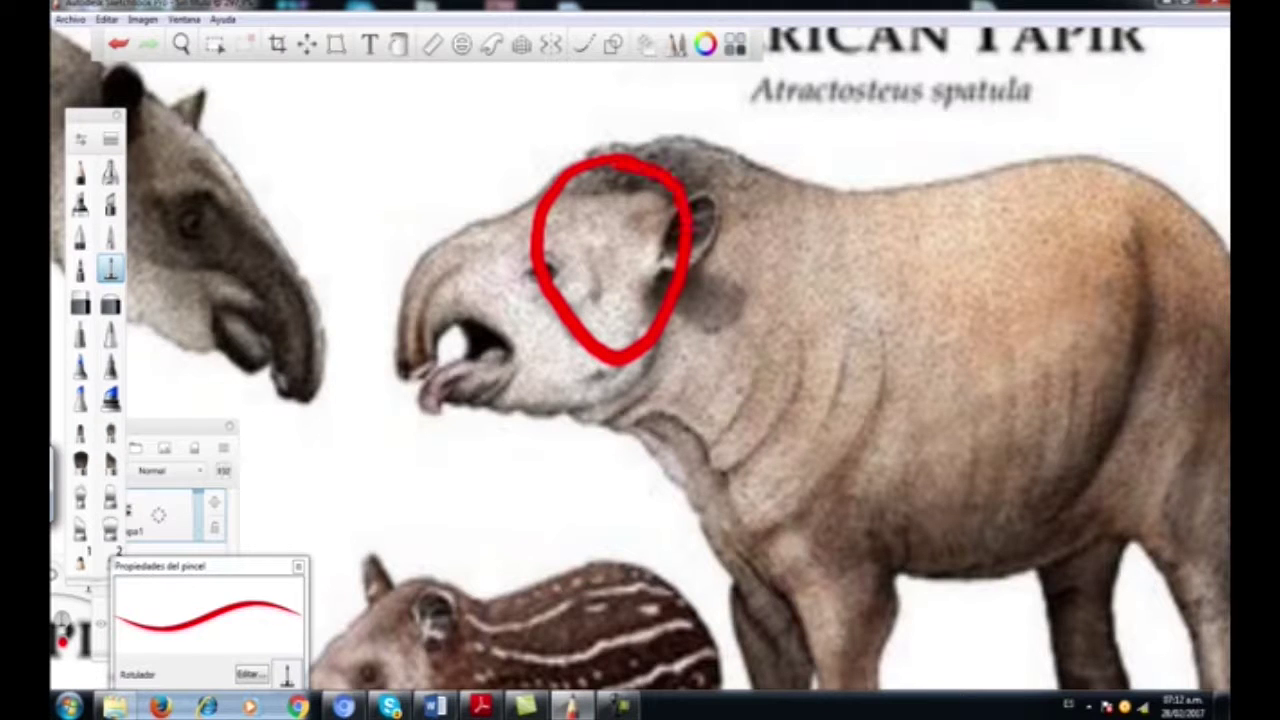
mouse_move(502, 211)
mouse_down()
mouse_move(527, 209)
mouse_move(400, 272)
mouse_move(388, 376)
mouse_move(515, 310)
mouse_move(528, 201)
mouse_up()
- Outline the lower front leg and foot of the adult South American tapir in red
key(space)
mouse_move(732, 422)
mouse_down()
mouse_move(543, 394)
mouse_move(583, 137)
mouse_up()
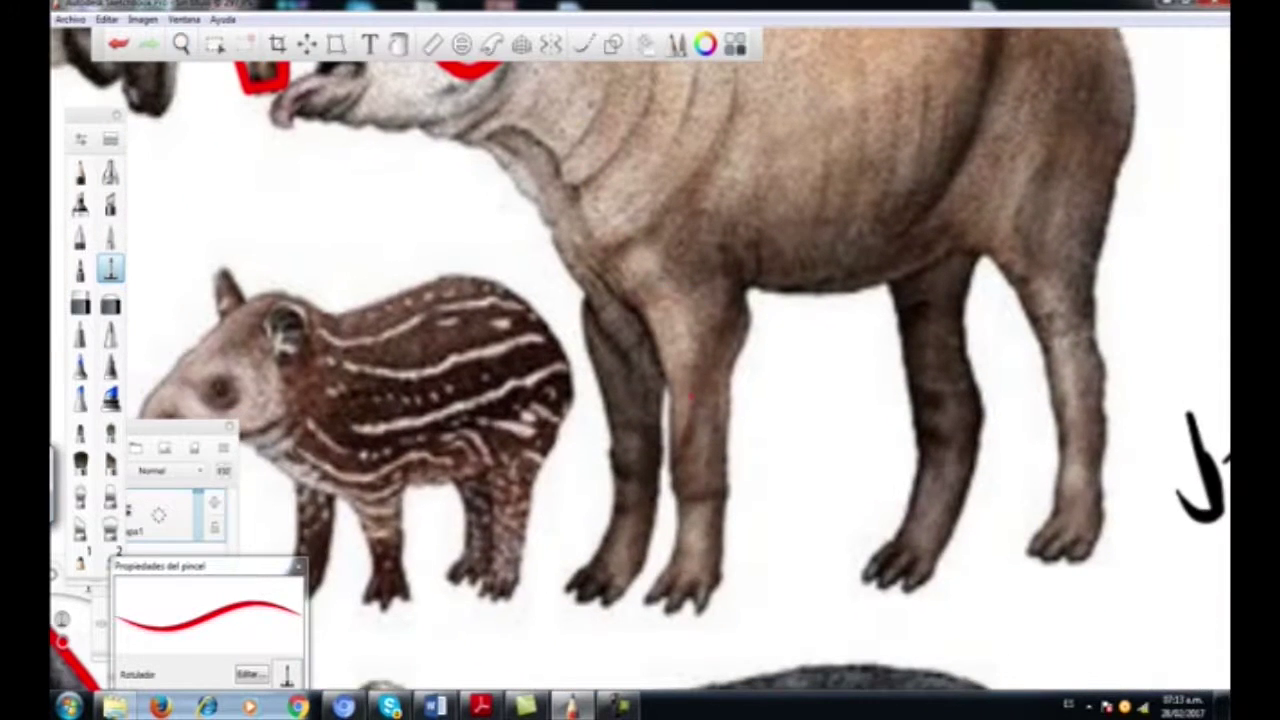
mouse_move(728, 470)
mouse_down()
mouse_move(680, 472)
mouse_move(638, 606)
mouse_move(680, 612)
mouse_move(726, 556)
mouse_move(735, 462)
mouse_move(712, 596)
mouse_up()
- Draw a large red circle over the adult Malayan tapir's grey hindquarters
key(space)
drag(742, 338, 700, 263)
drag(608, 410, 656, 508)
drag(567, 272, 604, 240)
drag(571, 292, 836, 205)
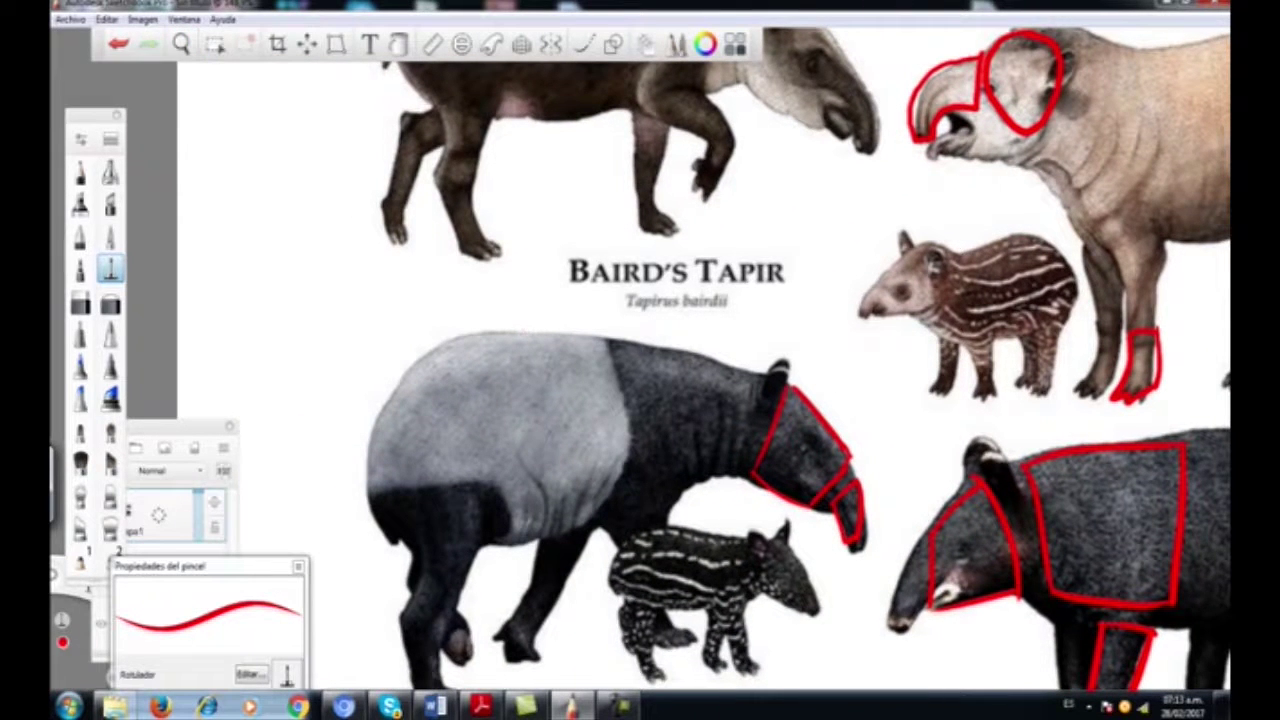
mouse_move(520, 338)
mouse_down()
mouse_move(440, 342)
mouse_move(378, 445)
mouse_move(405, 530)
mouse_move(470, 542)
mouse_move(556, 510)
mouse_move(600, 440)
mouse_move(565, 346)
mouse_move(476, 336)
mouse_up()
- Draw a small red circle over the adult Malayan tapir's shoulder
key(space)
drag(850, 330, 718, 449)
drag(779, 290, 863, 354)
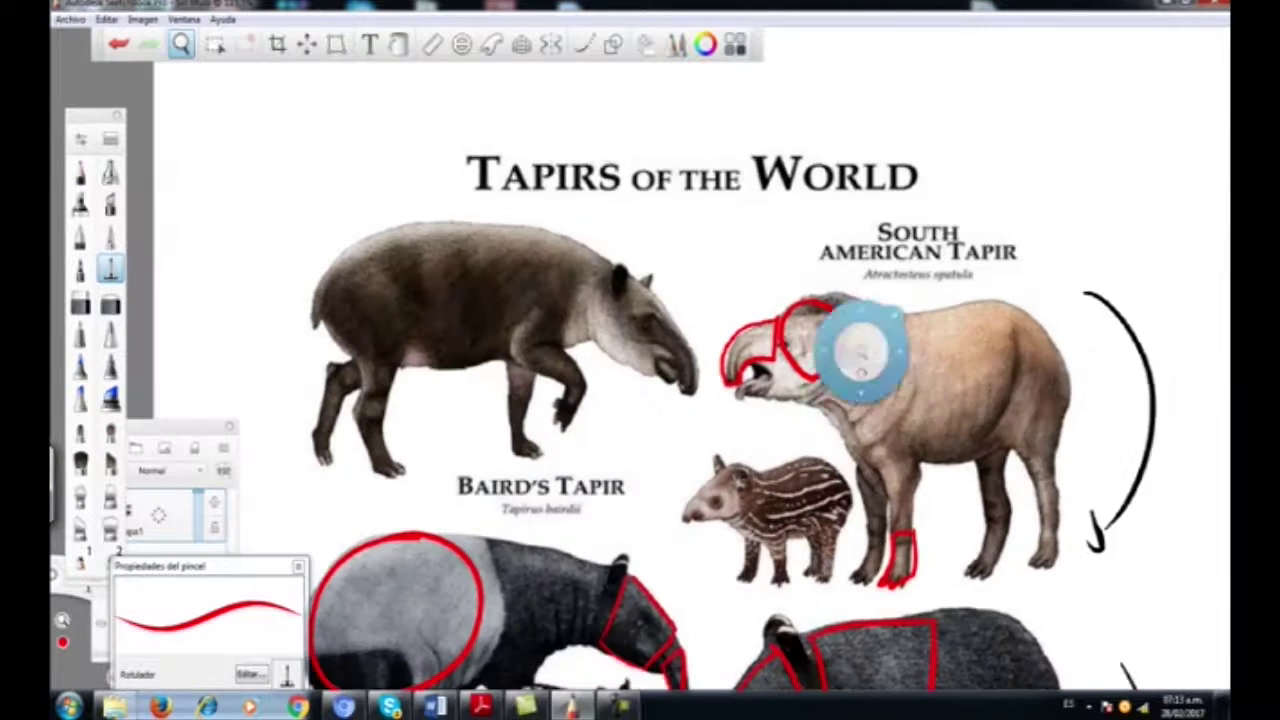
drag(843, 546, 857, 384)
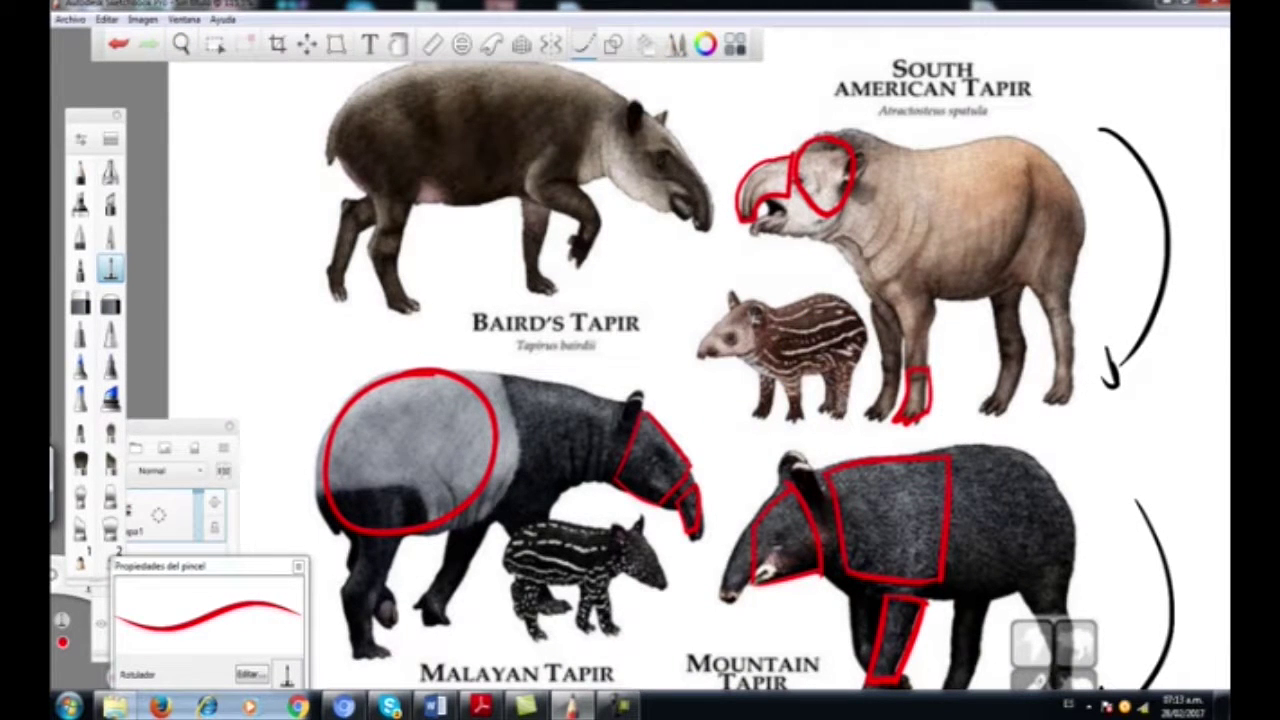
key(space)
drag(660, 400, 676, 165)
key(space)
mouse_move(586, 423)
mouse_down()
mouse_move(660, 329)
mouse_move(640, 346)
mouse_up()
mouse_move(582, 308)
mouse_down()
mouse_move(562, 298)
mouse_move(510, 365)
mouse_move(565, 393)
mouse_move(612, 322)
mouse_move(565, 296)
mouse_move(583, 313)
mouse_up()
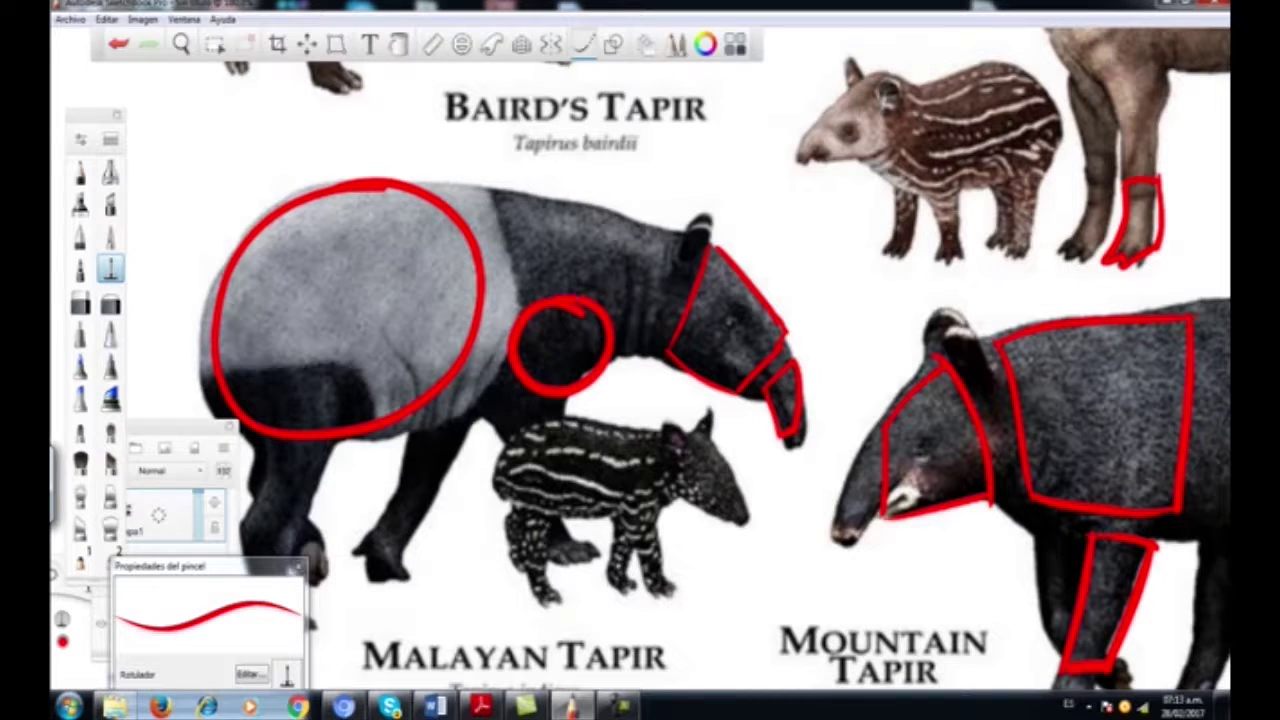
- Outline the middle section of the Baird's tapir's body with a red four-sided shape
key(space)
drag(757, 286, 661, 446)
drag(684, 255, 743, 431)
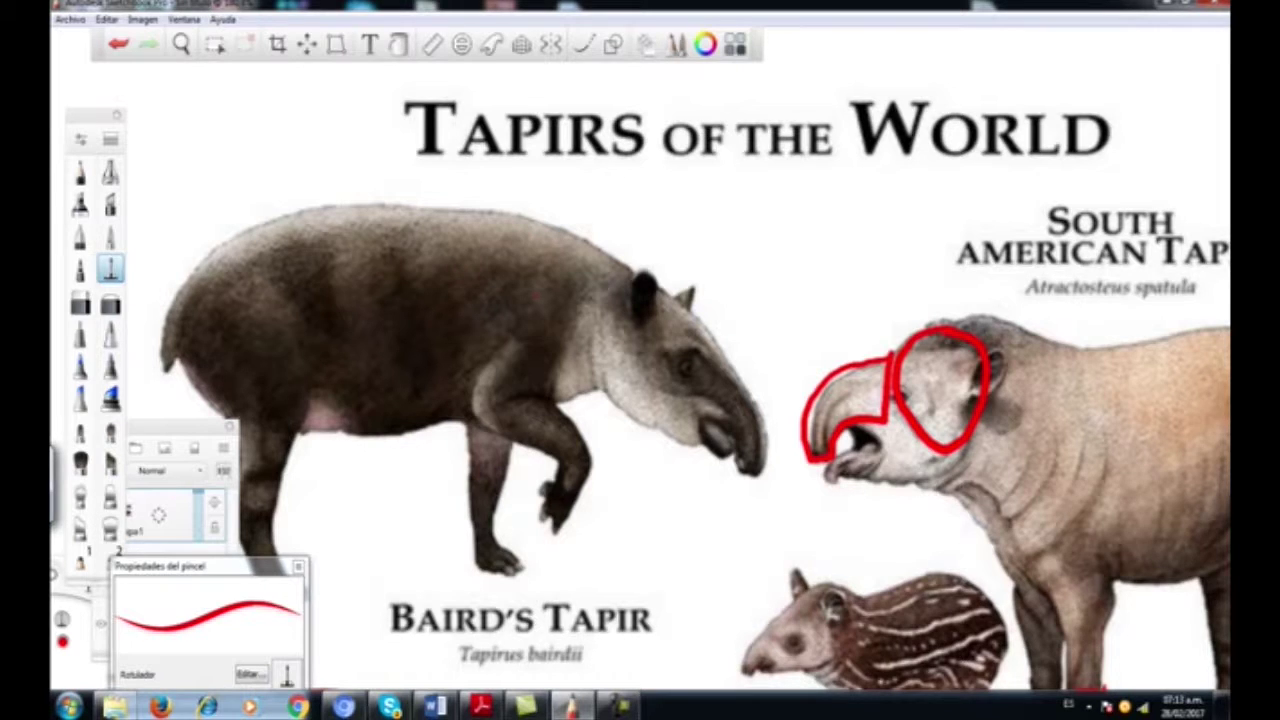
mouse_move(324, 214)
mouse_down()
mouse_move(311, 392)
mouse_move(340, 430)
mouse_move(428, 430)
mouse_up()
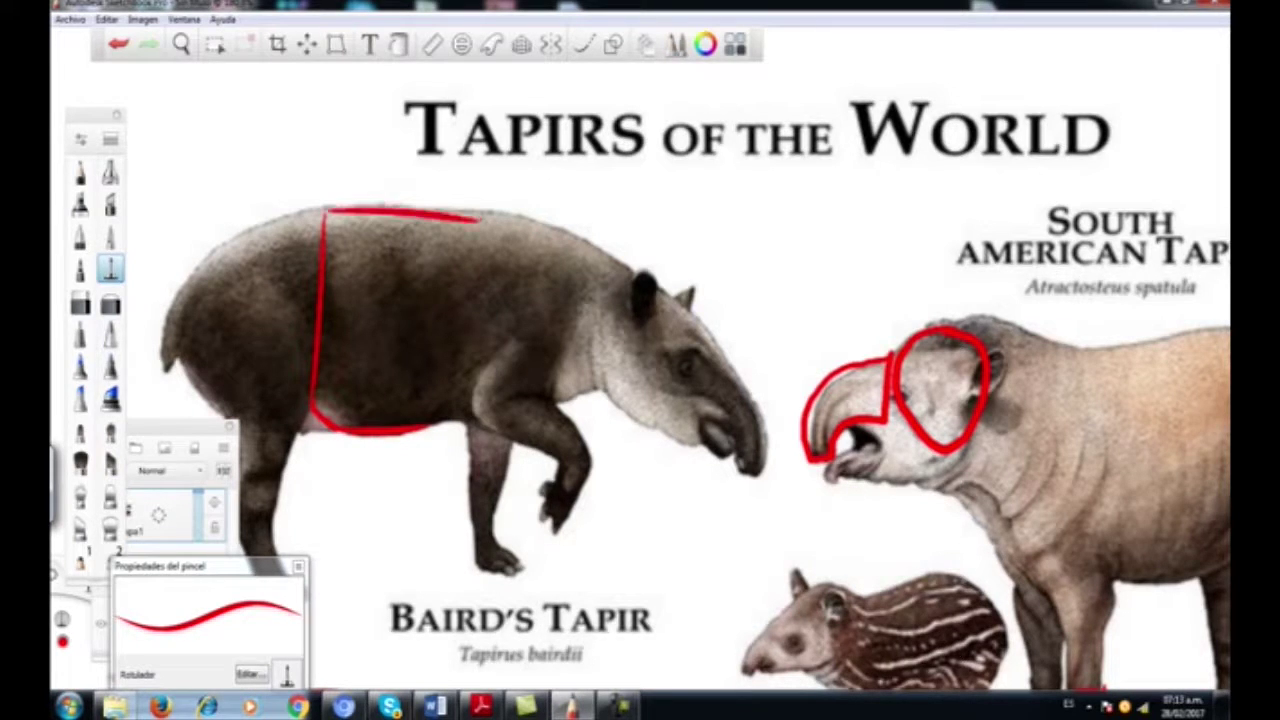
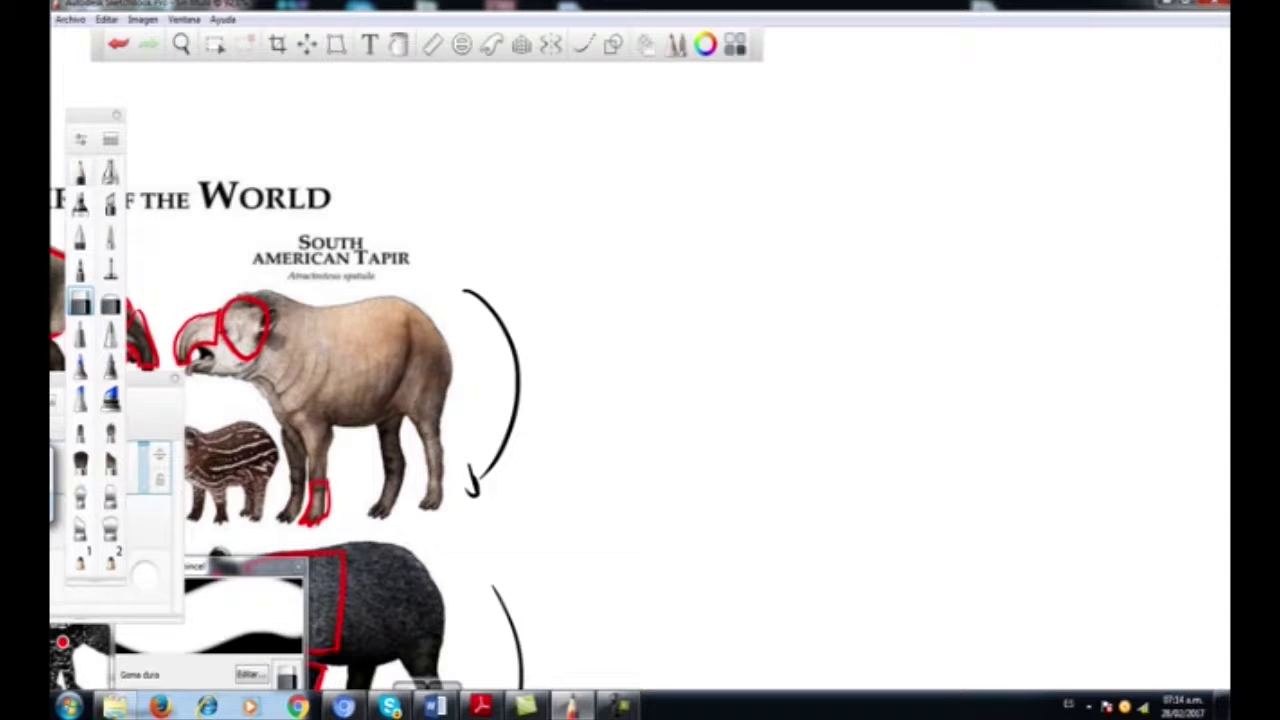
- Draw a red square with the marker brush (Rotulador) in the blank area beside the South American tapir
key(space)
drag(485, 193, 480, 250)
mouse_move(96, 189)
mouse_down()
mouse_move(258, 219)
mouse_move(191, 177)
mouse_up()
click(80, 172)
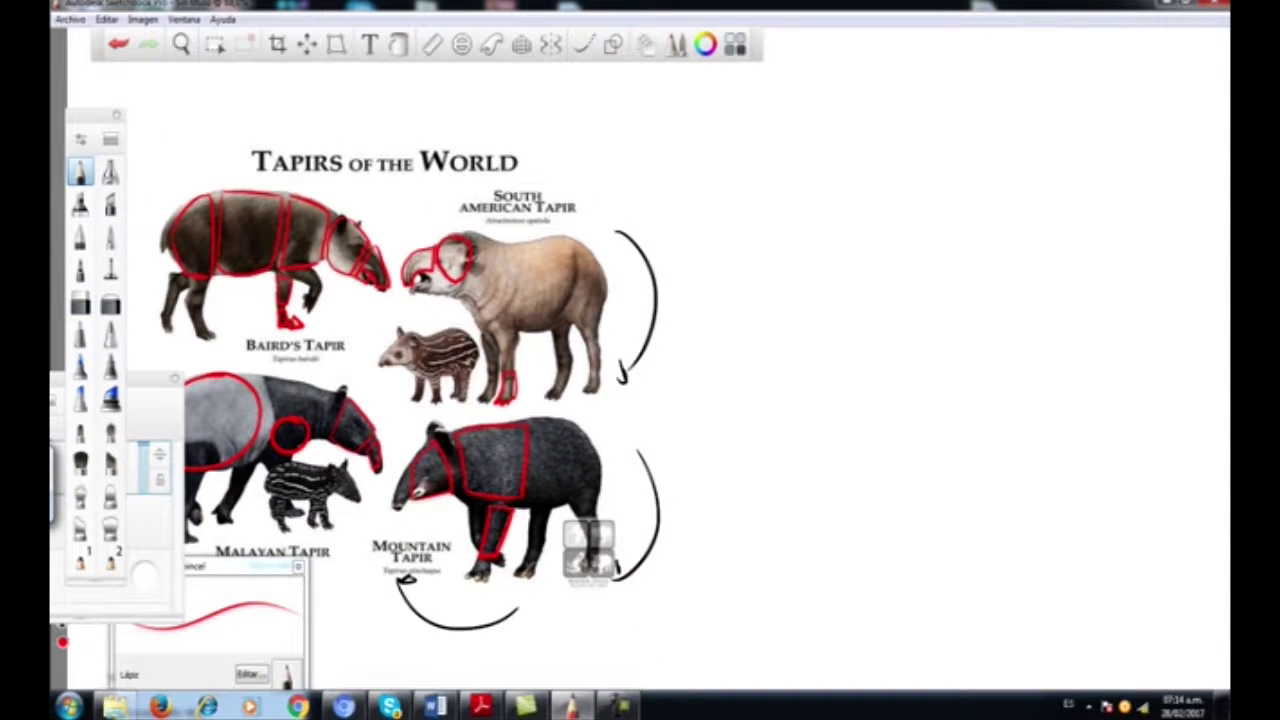
click(110, 269)
key(space)
drag(785, 295, 756, 328)
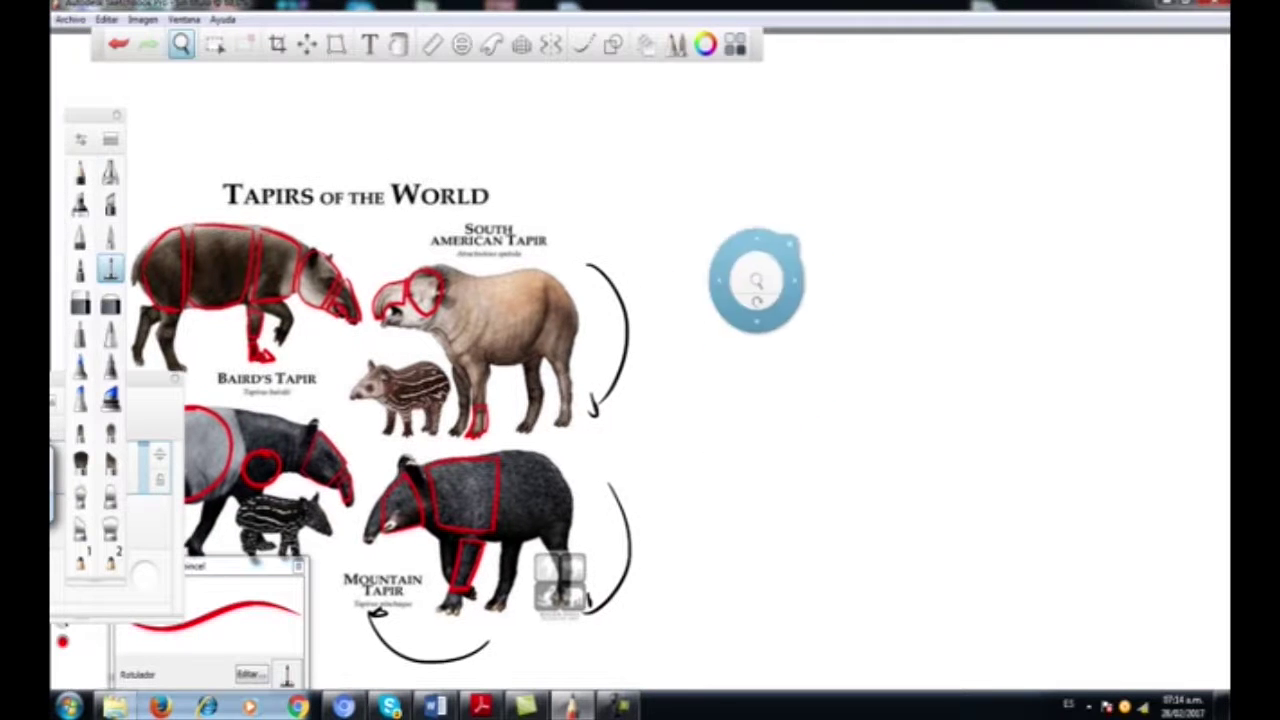
key(space)
drag(428, 245, 499, 294)
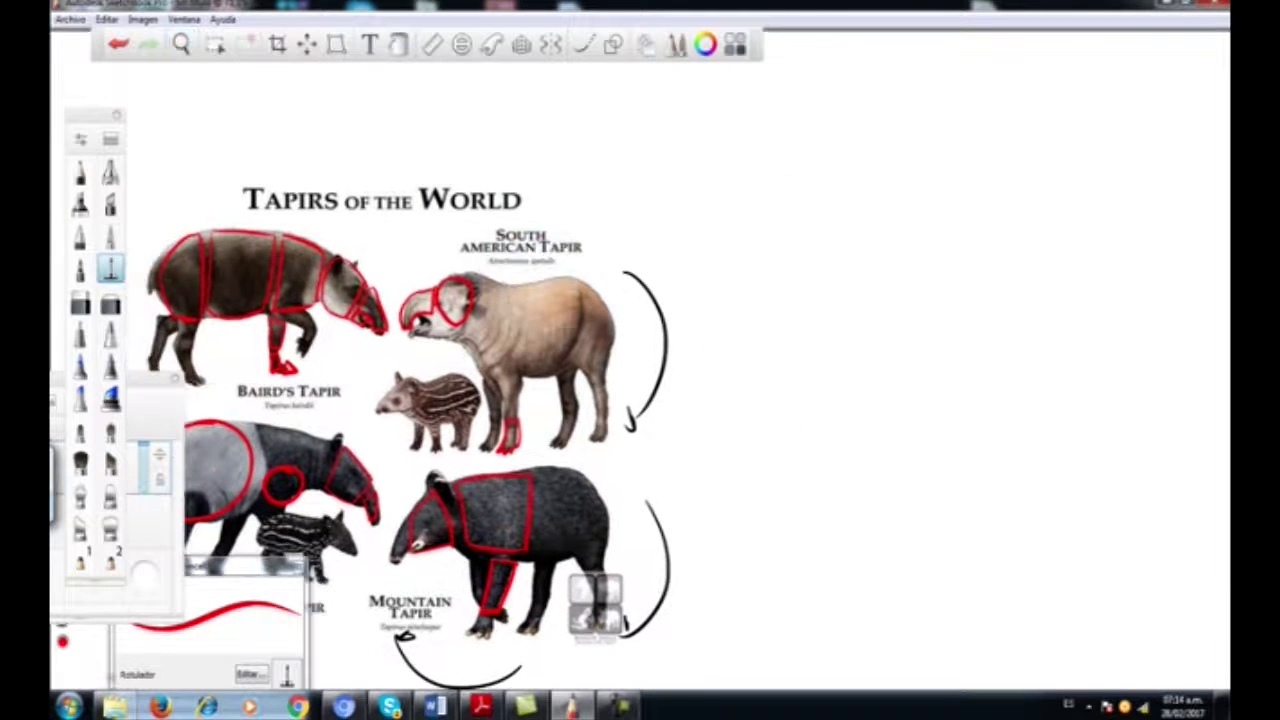
drag(754, 182, 767, 318)
mouse_move(754, 182)
mouse_down()
mouse_move(884, 180)
mouse_move(881, 306)
mouse_up()
drag(767, 316, 881, 307)
- Draw a small upright red trapezoid, narrower at its base, to the right of the square
key(space)
drag(958, 349, 895, 380)
drag(866, 160, 882, 262)
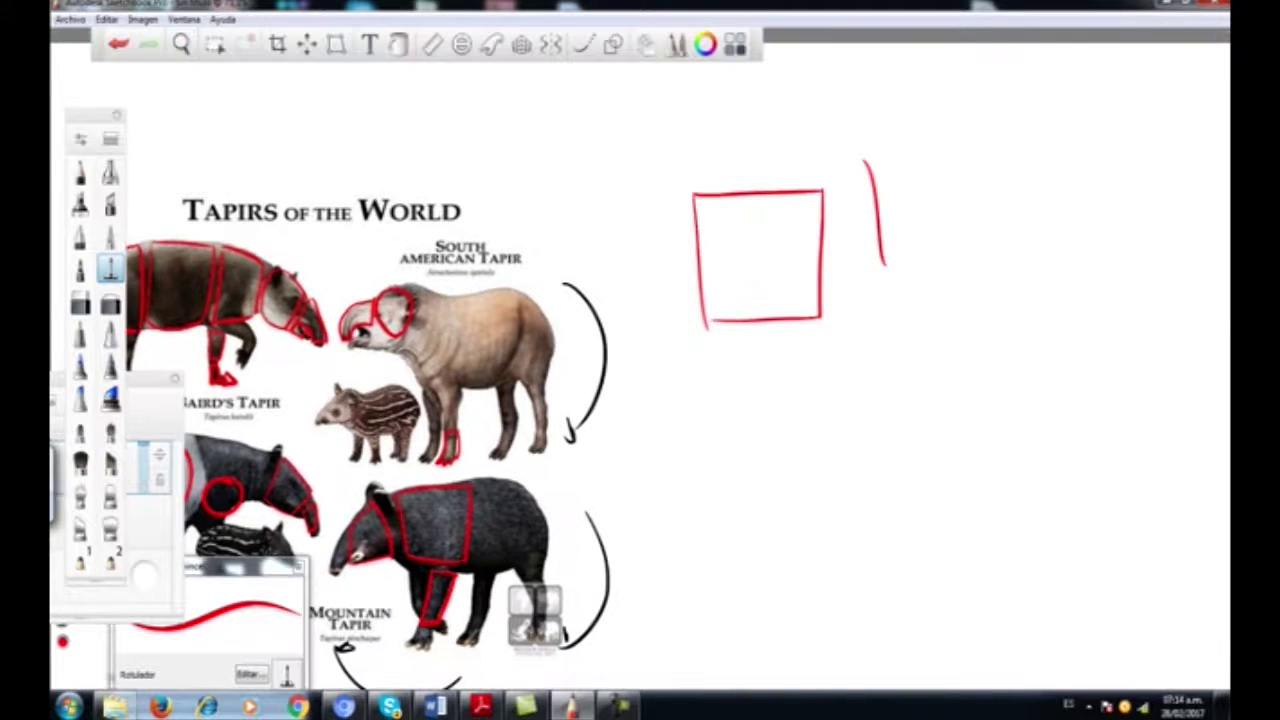
mouse_move(868, 158)
mouse_down()
mouse_move(932, 153)
mouse_move(921, 264)
mouse_up()
drag(887, 263, 926, 262)
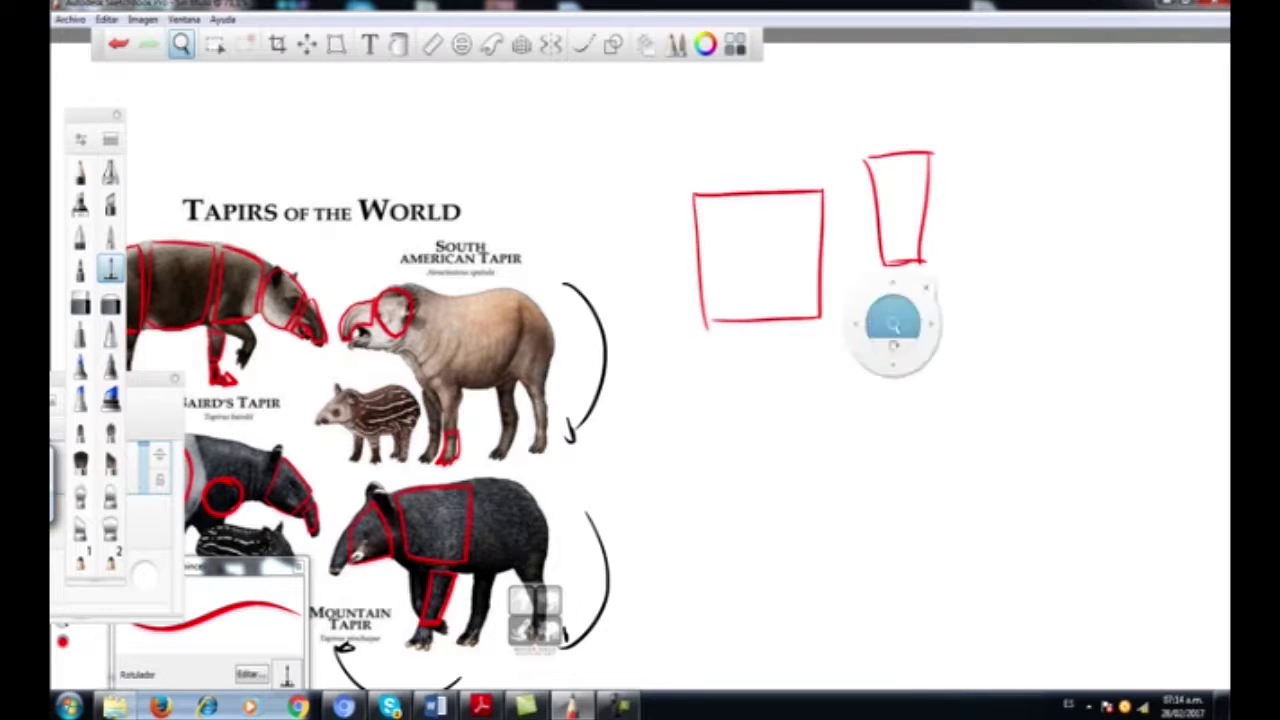
- Draw a narrow red foot shape with a jagged lower edge below the small trapezoid
key(space)
drag(906, 388, 975, 354)
mouse_move(946, 270)
mouse_down()
mouse_move(931, 274)
mouse_move(898, 370)
mouse_move(924, 384)
mouse_move(950, 350)
mouse_up()
drag(950, 275, 947, 367)
key(space)
drag(1031, 423, 992, 432)
drag(840, 339, 822, 344)
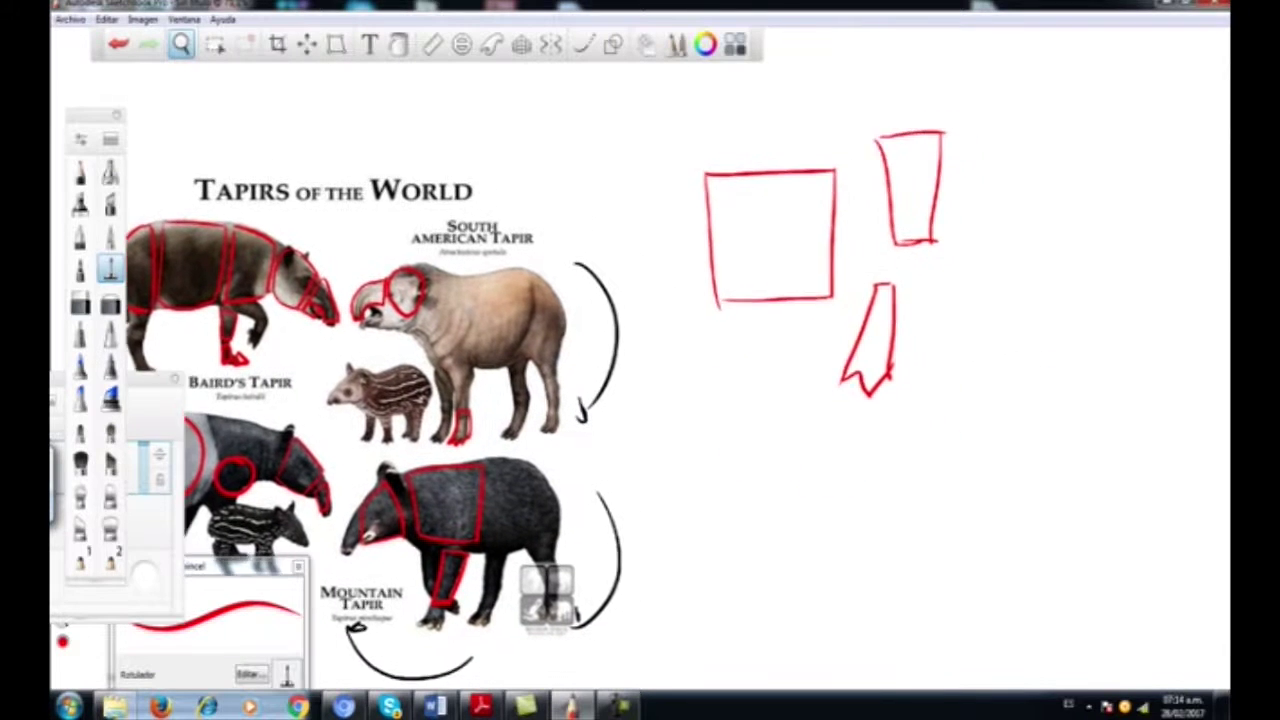
- Draw a red circle to the right of the foot shape
drag(943, 332, 902, 347)
mouse_move(1004, 134)
mouse_down()
mouse_move(968, 160)
mouse_move(998, 245)
mouse_move(1046, 196)
mouse_move(1002, 136)
mouse_move(970, 156)
mouse_move(994, 244)
mouse_move(1024, 238)
mouse_up()
key(space)
drag(810, 374, 947, 320)
key(space)
drag(1006, 414, 828, 418)
mouse_move(930, 226)
mouse_down()
mouse_move(940, 322)
mouse_move(932, 228)
mouse_move(983, 248)
mouse_move(938, 178)
mouse_up()
key(space)
- Draw a red egg-shaped oval above the circle with steady stroke on, and go over the circle's outline again
click(80, 302)
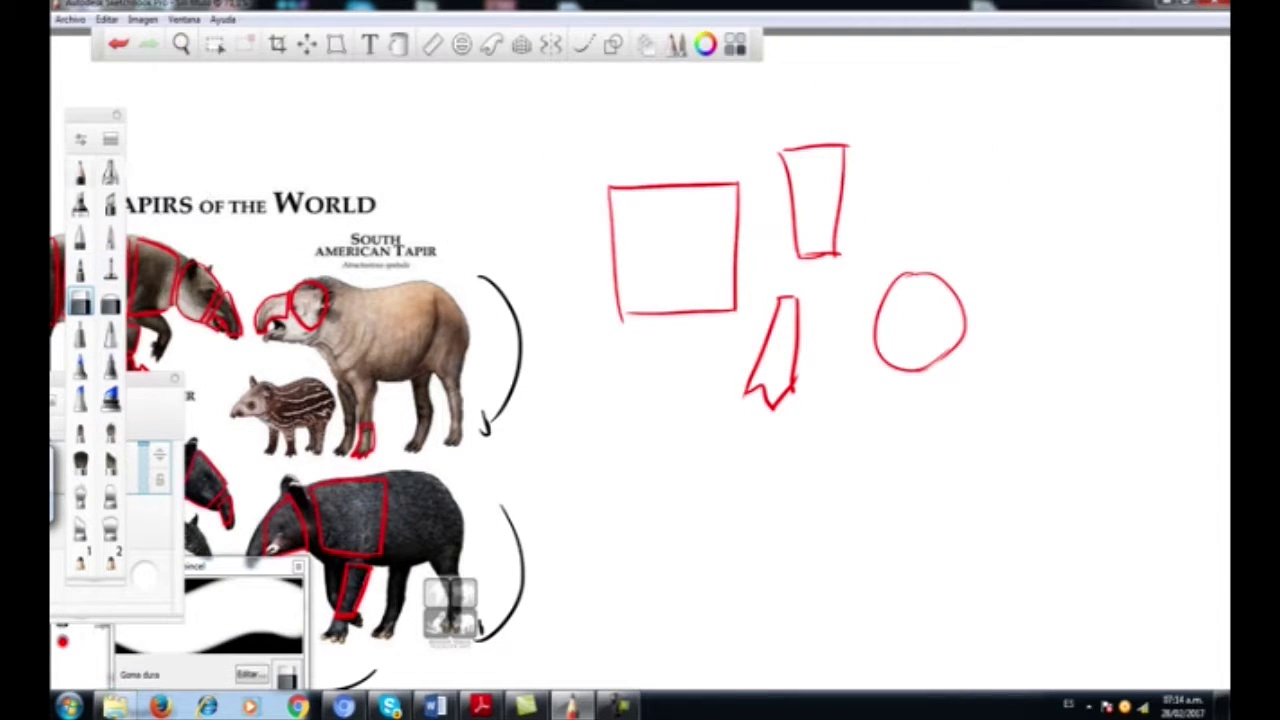
click(111, 269)
click(584, 44)
mouse_move(965, 100)
mouse_down()
mouse_move(903, 165)
mouse_move(950, 240)
mouse_move(995, 225)
mouse_move(1012, 148)
mouse_move(970, 98)
mouse_move(951, 96)
mouse_up()
key(space)
drag(1036, 392, 1056, 360)
mouse_move(966, 238)
mouse_down()
mouse_move(910, 252)
mouse_move(893, 312)
mouse_move(955, 342)
mouse_move(986, 292)
mouse_move(955, 242)
mouse_move(932, 236)
mouse_up()
- Draw a tall red rectangle with a rounded lower edge below the square
key(space)
drag(1029, 243, 1057, 219)
drag(635, 435, 757, 370)
key(space)
drag(432, 335, 504, 369)
drag(841, 306, 944, 299)
mouse_move(842, 304)
mouse_down()
mouse_move(856, 468)
mouse_move(886, 484)
mouse_move(930, 476)
mouse_up()
mouse_move(944, 300)
mouse_down()
mouse_move(962, 470)
mouse_move(906, 484)
mouse_up()
- Draw a curved, arched trunk shape in red below the circle
key(space)
mouse_move(1113, 352)
mouse_down()
mouse_move(980, 363)
mouse_move(951, 339)
mouse_move(927, 440)
mouse_move(954, 450)
mouse_move(1058, 374)
mouse_up()
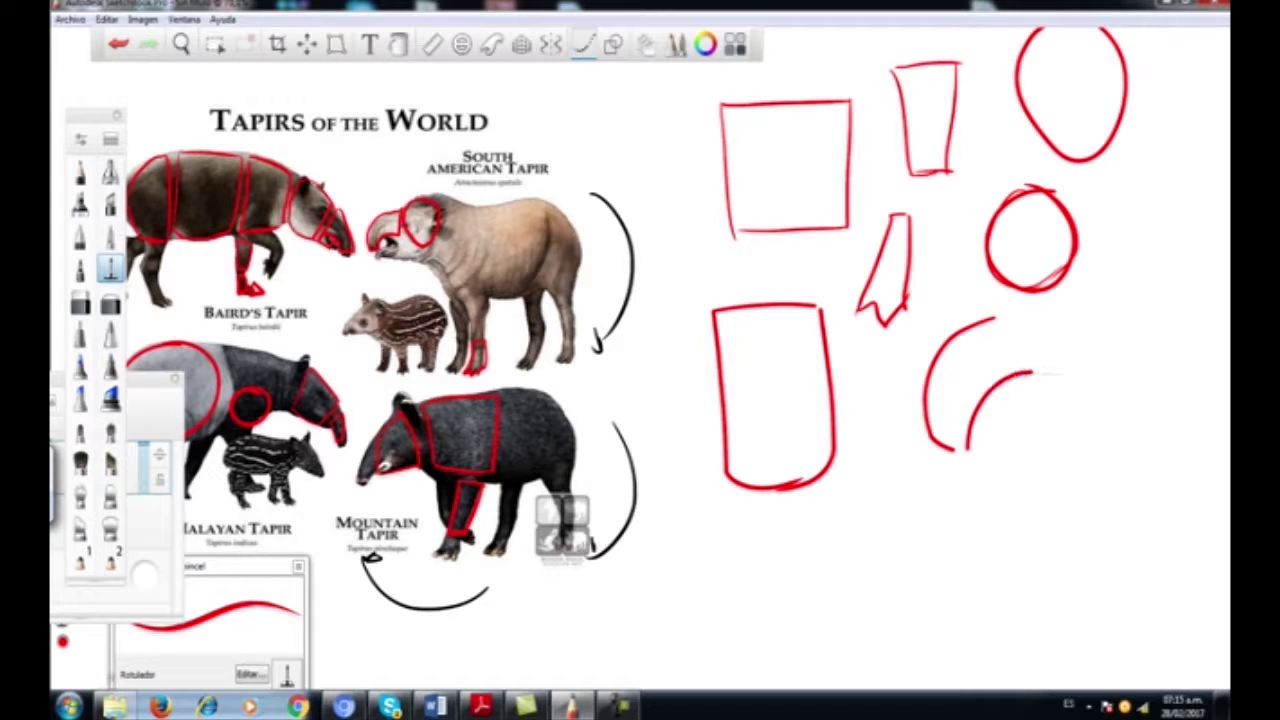
drag(994, 318, 1036, 380)
drag(942, 447, 968, 443)
- Draw a red four-sided shape with a slanted upper edge to the right of the circle
key(space)
drag(787, 245, 830, 128)
drag(946, 339, 779, 386)
drag(1080, 149, 1071, 286)
drag(1105, 137, 1113, 252)
mouse_move(1102, 134)
mouse_down()
mouse_move(1022, 188)
mouse_move(1024, 280)
mouse_move(1106, 278)
mouse_up()
drag(1113, 148, 1117, 282)
mouse_move(1117, 216)
mouse_down()
mouse_move(1120, 242)
mouse_move(1068, 280)
mouse_up()
- Draw a tall red shape that narrows towards its base to the right of the slanted-top shape
key(space)
drag(928, 284, 883, 418)
drag(832, 335, 899, 341)
key(space)
drag(1017, 362, 866, 309)
mouse_move(1003, 127)
mouse_down()
mouse_move(888, 124)
mouse_move(880, 355)
mouse_move(938, 348)
mouse_move(874, 356)
mouse_up()
- Draw a wide red four-sided shape with a curved upper edge below the slanted-top shape
key(space)
drag(895, 464, 1002, 318)
drag(755, 241, 1008, 375)
mouse_move(1001, 476)
mouse_down()
mouse_move(1034, 389)
mouse_move(835, 367)
mouse_up()
mouse_move(1004, 280)
mouse_down()
mouse_move(853, 340)
mouse_move(862, 405)
mouse_up()
mouse_move(858, 336)
mouse_down()
mouse_move(935, 425)
mouse_move(970, 430)
mouse_up()
drag(1003, 280, 968, 430)
- Outline the adult Malayan tapir's ear in red and draw a small dome shape beside the curved trunk shape
mouse_move(766, 337)
mouse_down()
mouse_move(994, 457)
mouse_move(1128, 401)
mouse_up()
drag(476, 217, 509, 305)
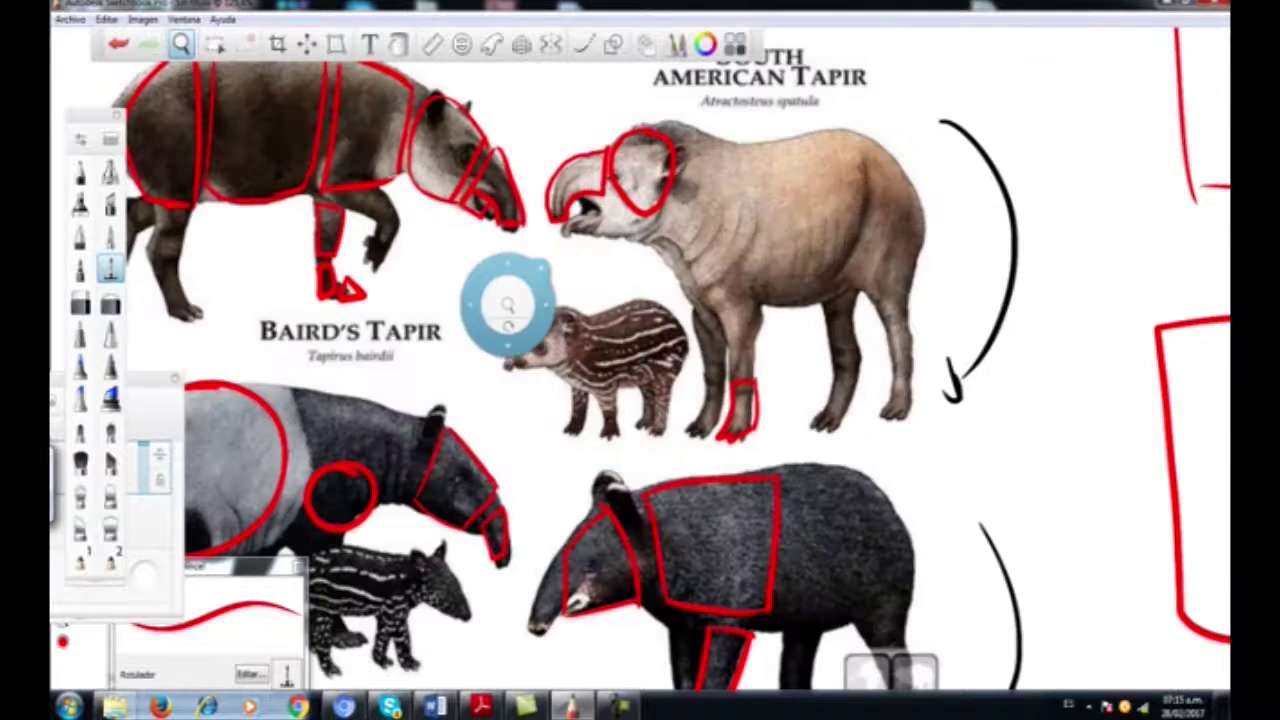
key(space)
drag(866, 451, 260, 273)
drag(754, 312, 427, 350)
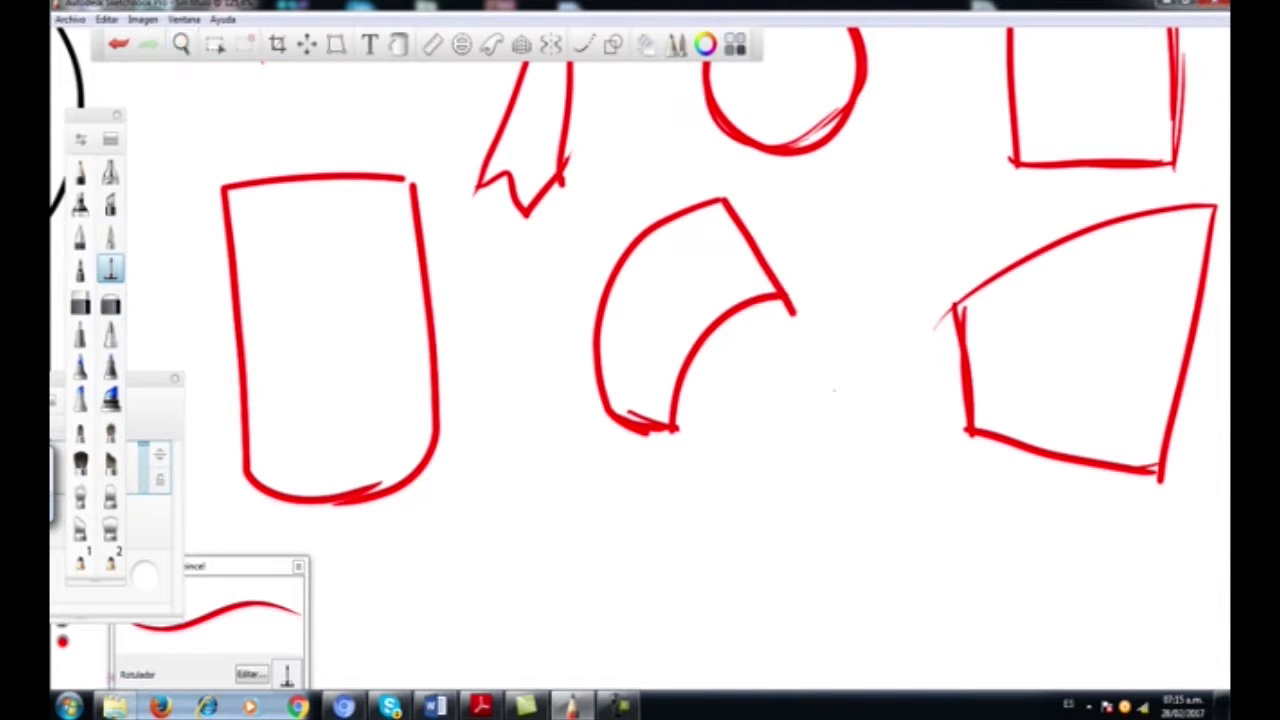
mouse_move(783, 477)
mouse_down()
mouse_move(857, 470)
mouse_move(846, 484)
mouse_move(860, 445)
mouse_up()
- Draw a pointed red head shape with a curved back and base, to the right of the wide four-sided shape
key(space)
drag(861, 299, 801, 436)
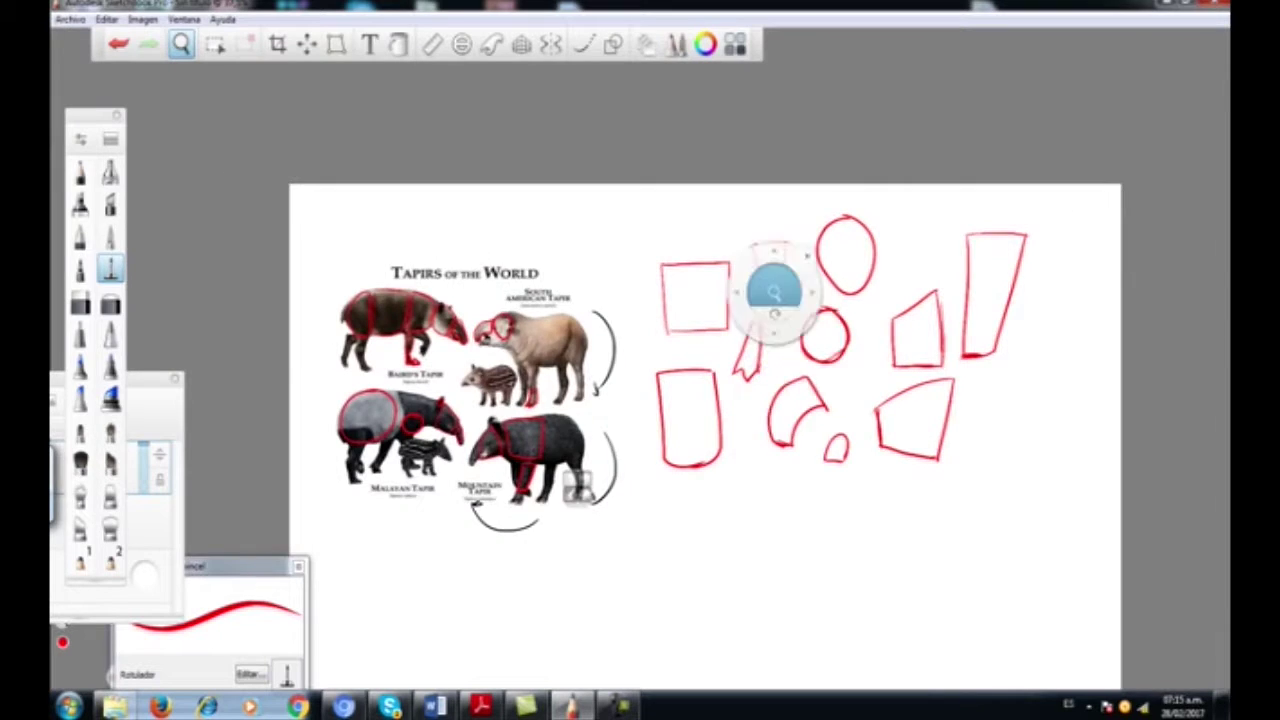
drag(775, 292, 844, 298)
drag(662, 408, 862, 367)
drag(737, 374, 791, 373)
drag(739, 452, 809, 403)
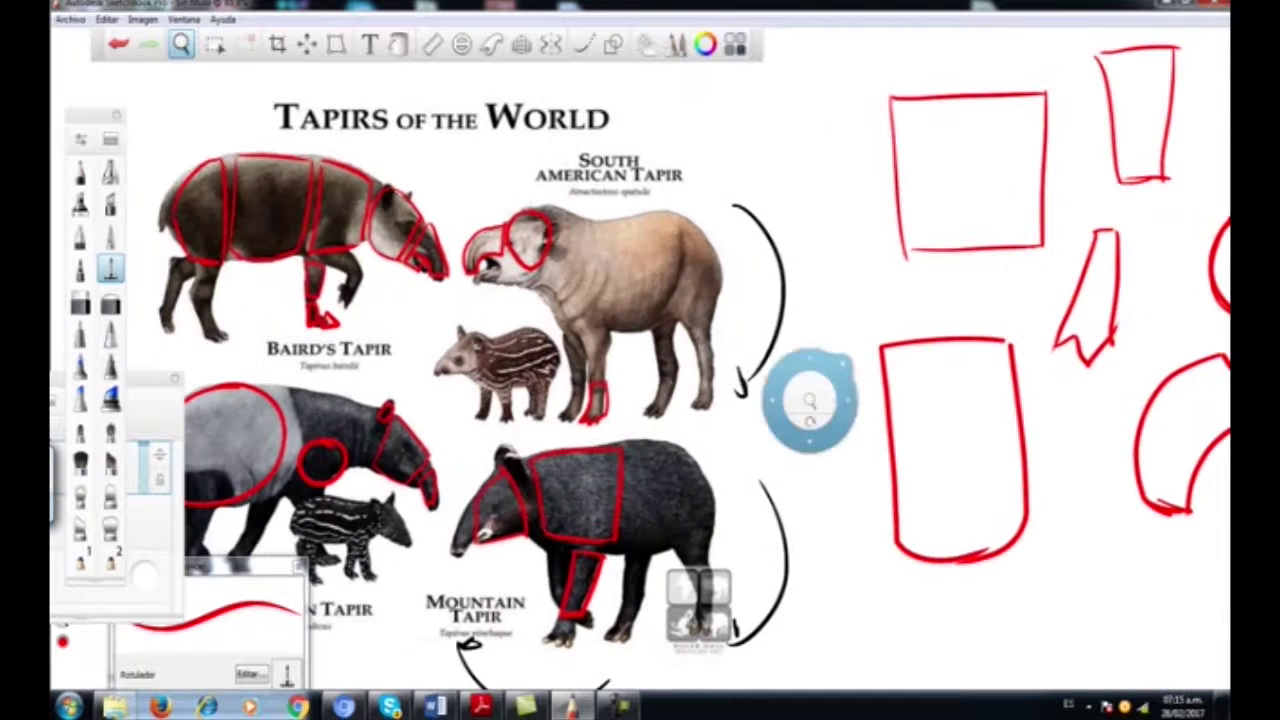
drag(842, 312, 275, 327)
drag(965, 220, 783, 421)
drag(911, 497, 866, 160)
mouse_move(946, 204)
mouse_down()
mouse_move(845, 385)
mouse_move(872, 396)
mouse_move(918, 368)
mouse_move(993, 358)
mouse_up()
drag(958, 204, 992, 361)
key(space)
drag(864, 192, 493, 396)
drag(798, 312, 846, 383)
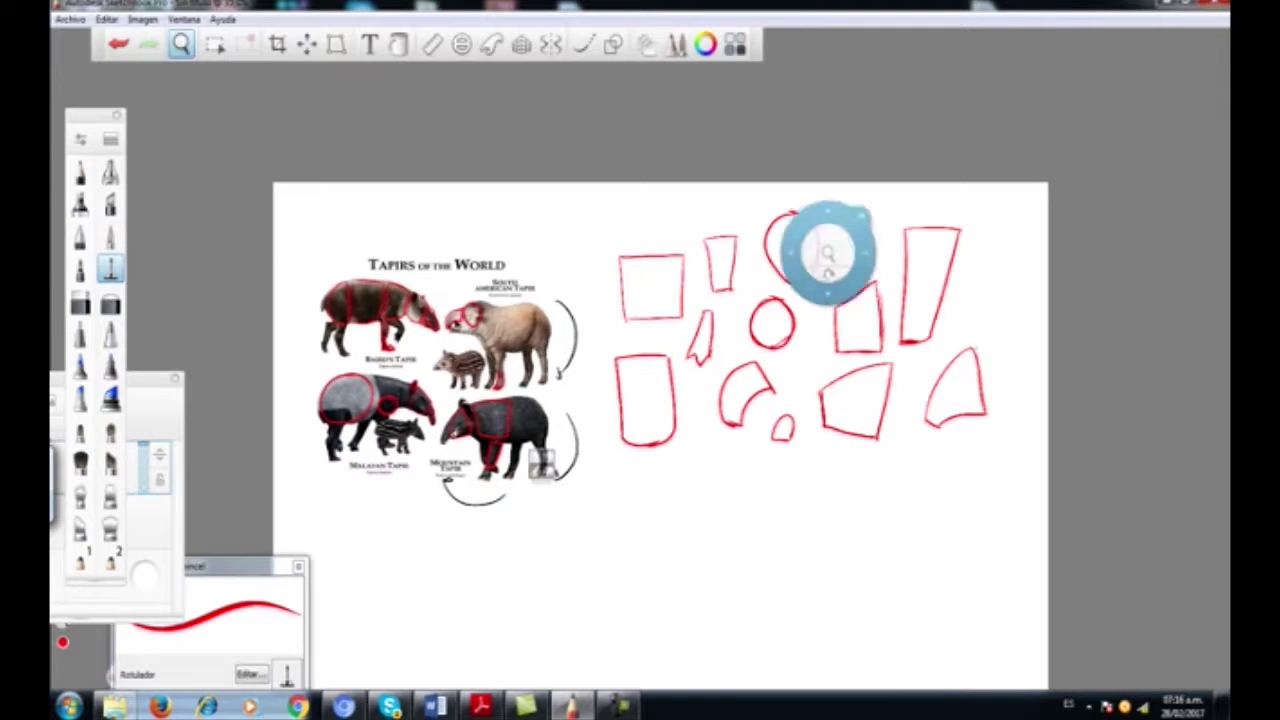
drag(826, 280, 905, 285)
drag(698, 352, 780, 300)
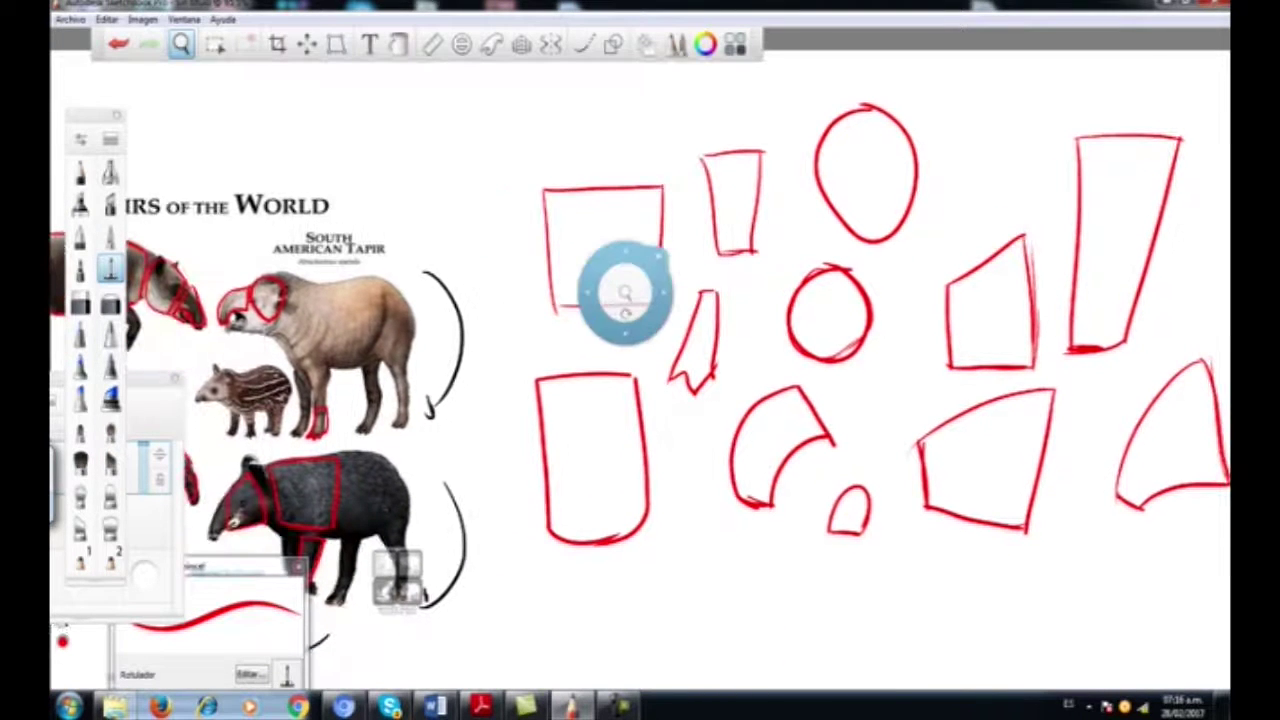
drag(626, 293, 604, 303)
drag(757, 381, 715, 410)
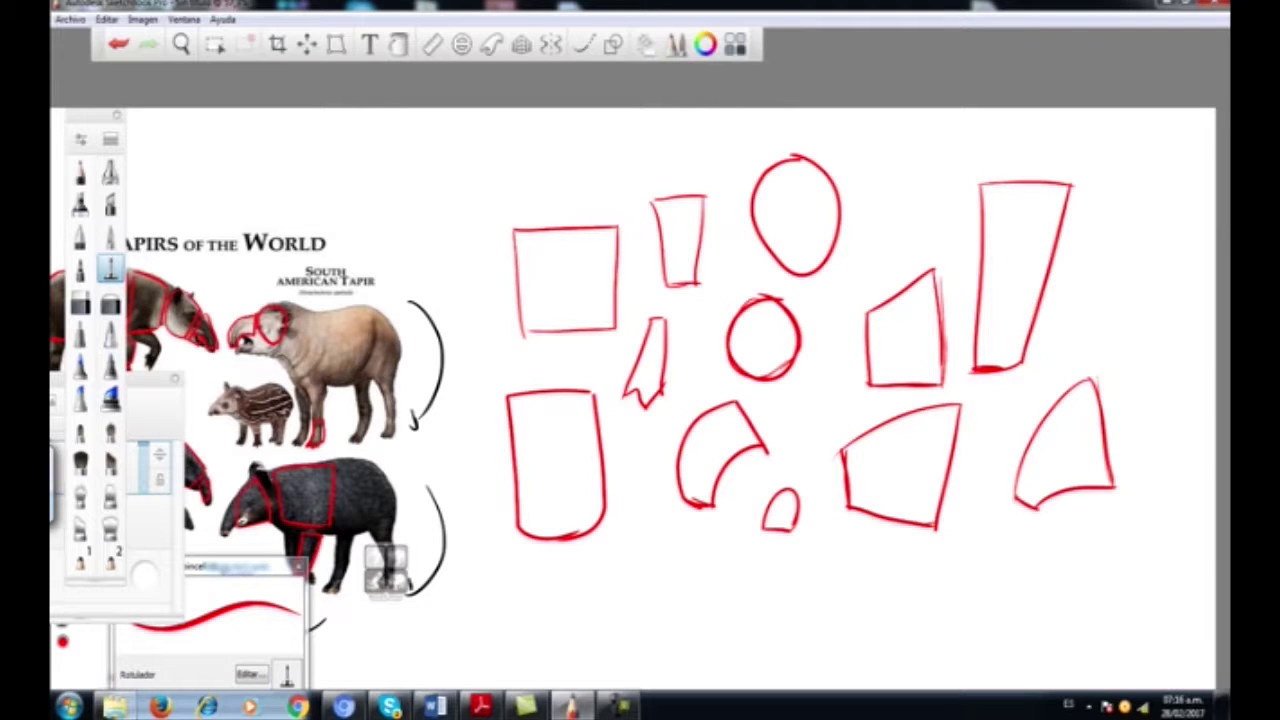
click(618, 706)
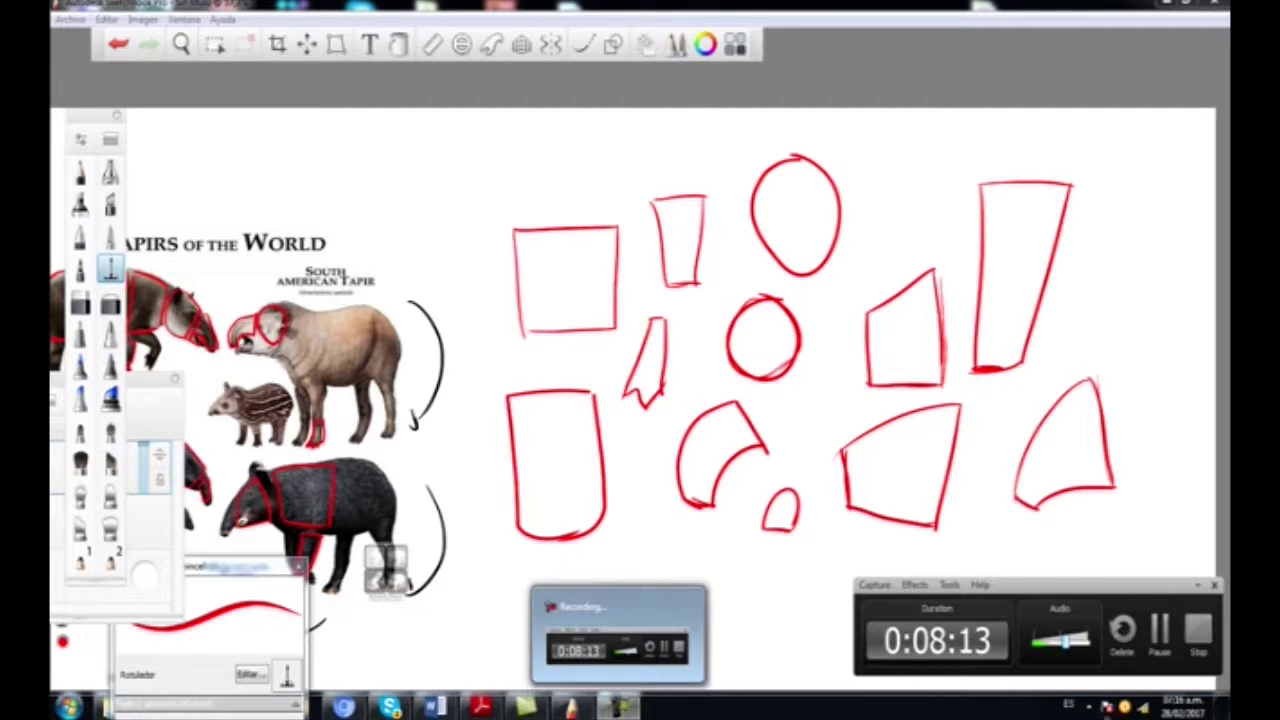
click(614, 625)
click(1160, 632)
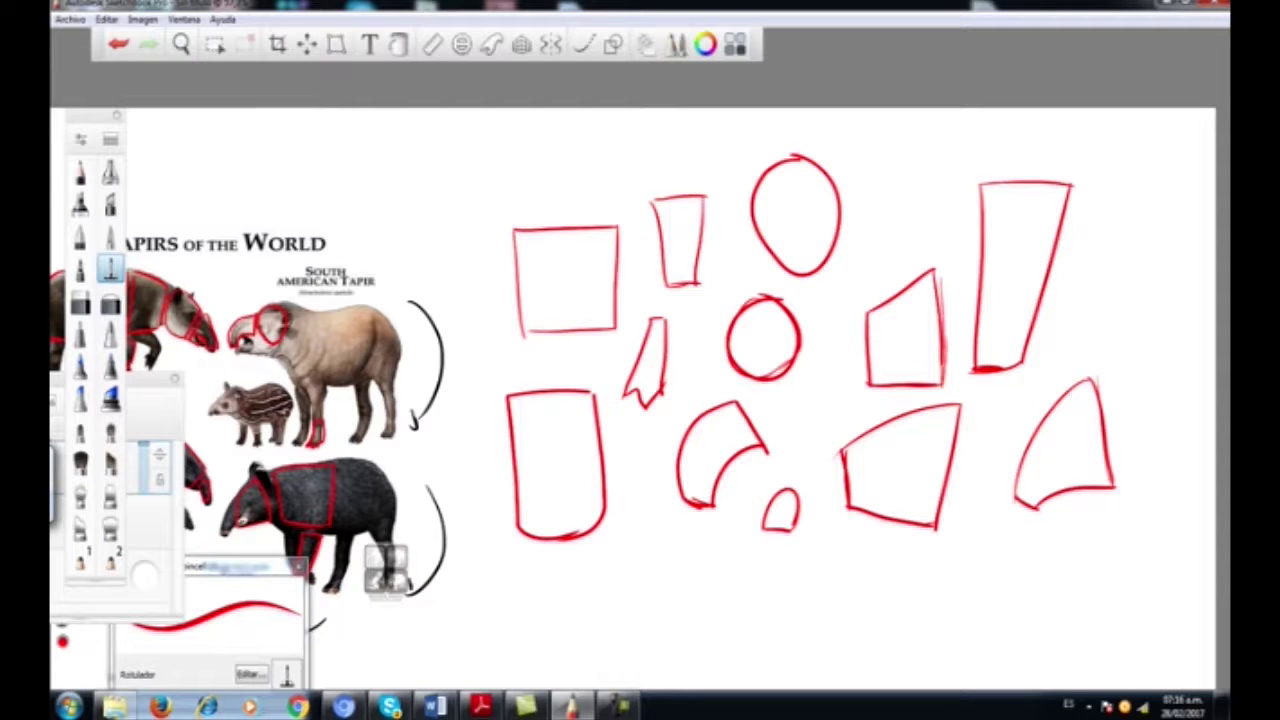
key(space)
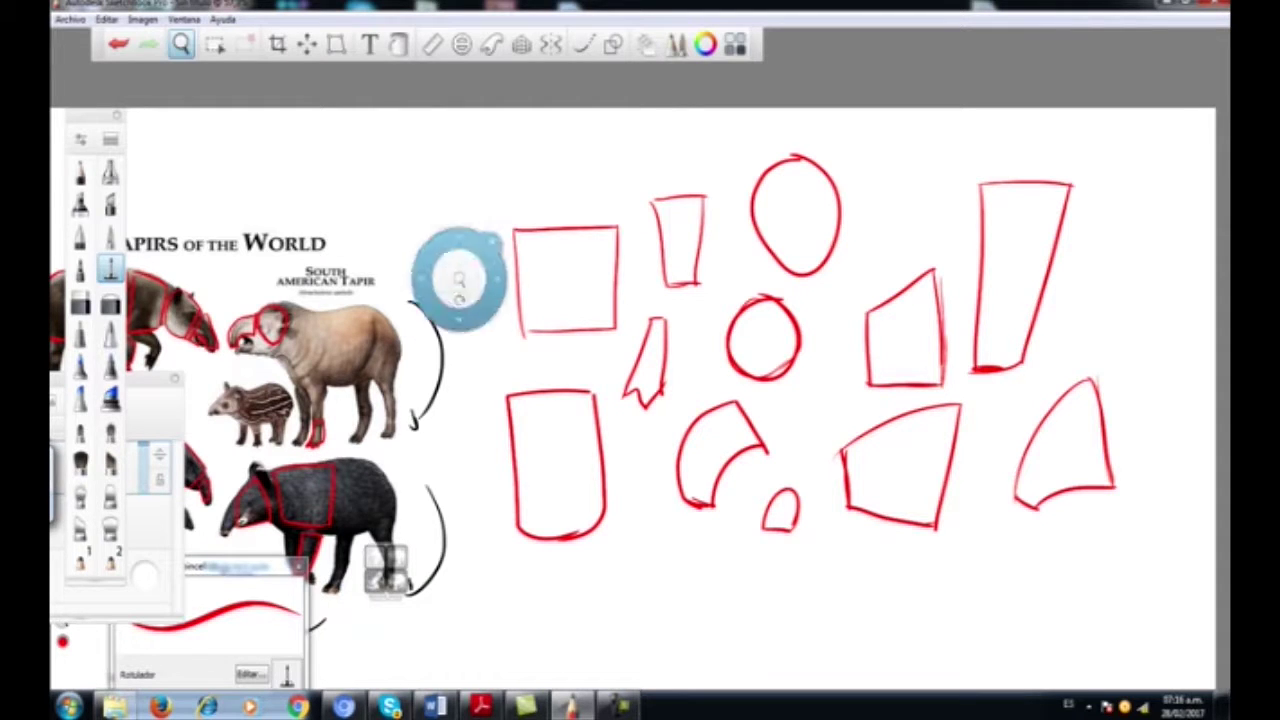
drag(461, 281, 512, 370)
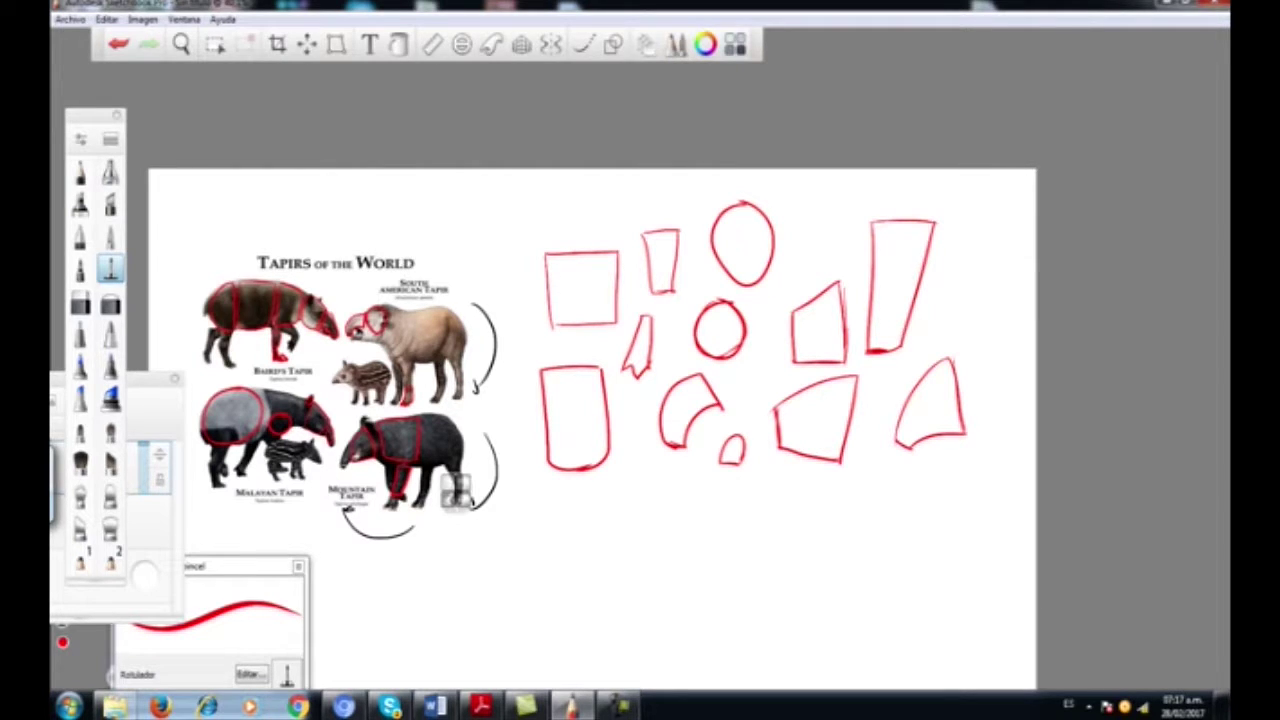
- Change the marker colour to black
key(space)
drag(714, 283, 764, 372)
drag(764, 372, 793, 427)
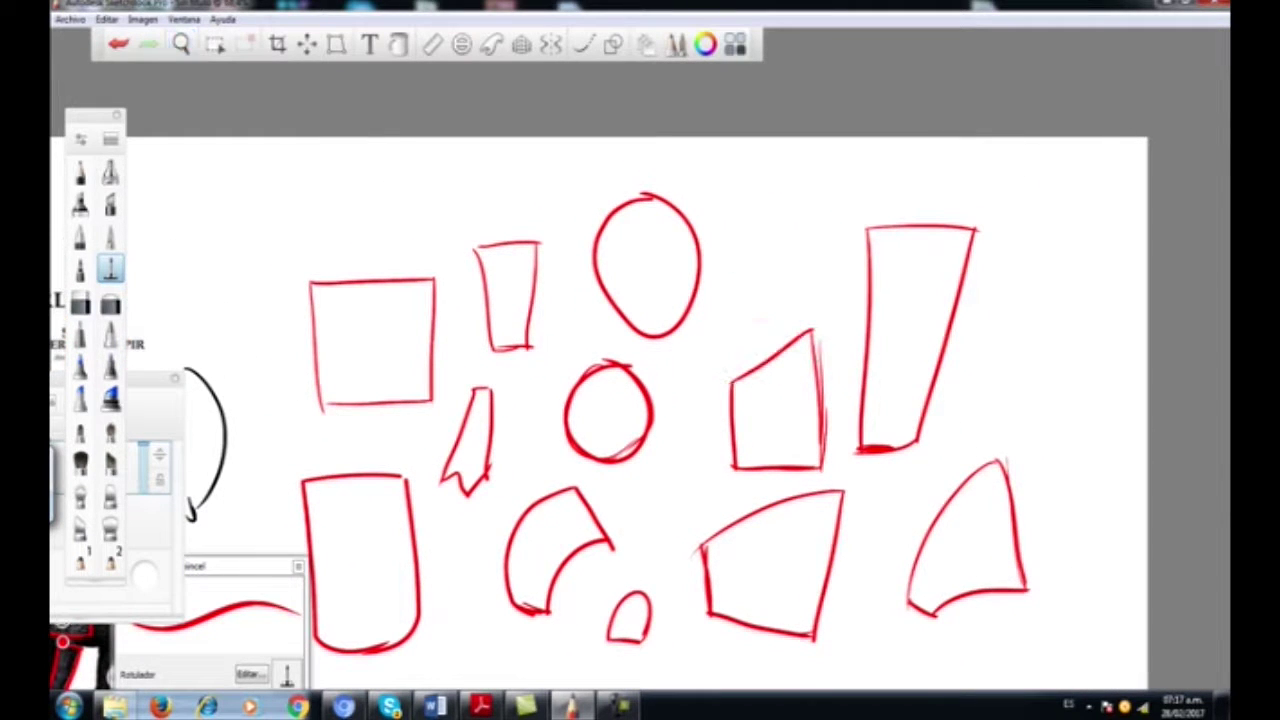
key(space)
key(c)
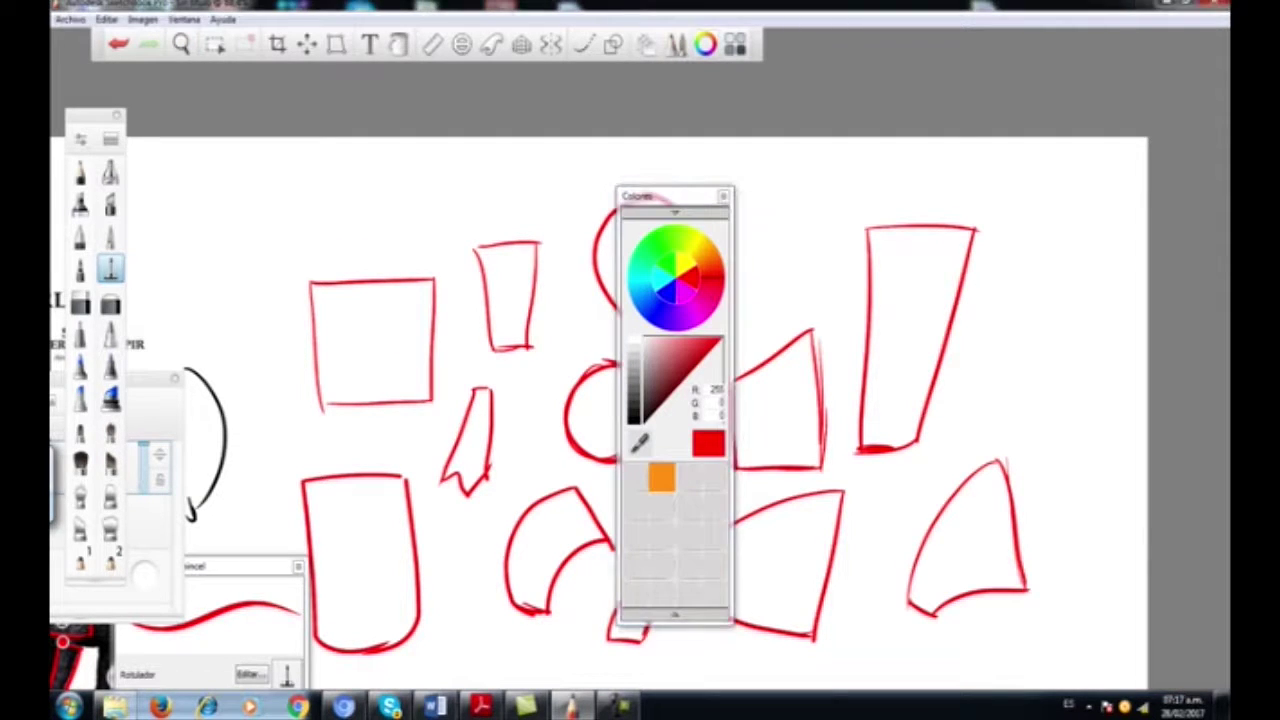
click(635, 417)
click(723, 196)
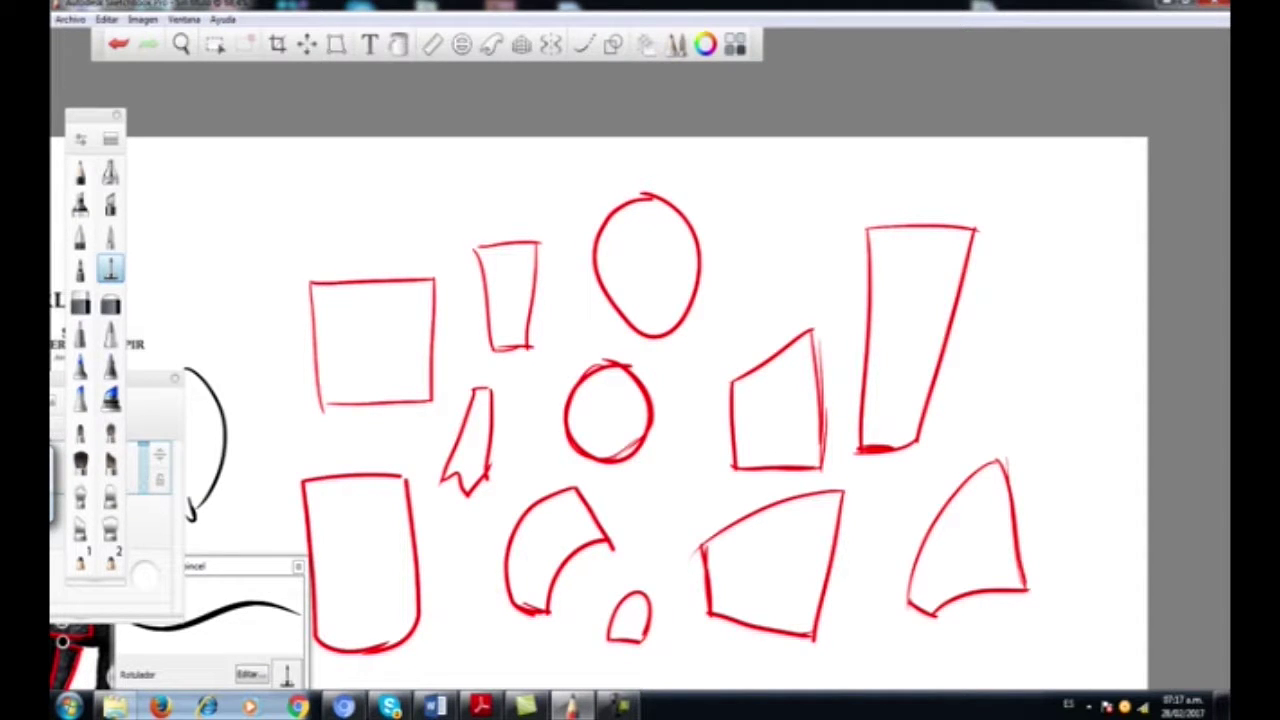
- Number the red shapes by hand from 1 to 12 in black
drag(417, 293, 423, 303)
drag(381, 491, 390, 503)
drag(656, 228, 655, 247)
drag(656, 228, 666, 227)
drag(627, 379, 624, 397)
drag(571, 510, 575, 524)
drag(571, 517, 585, 515)
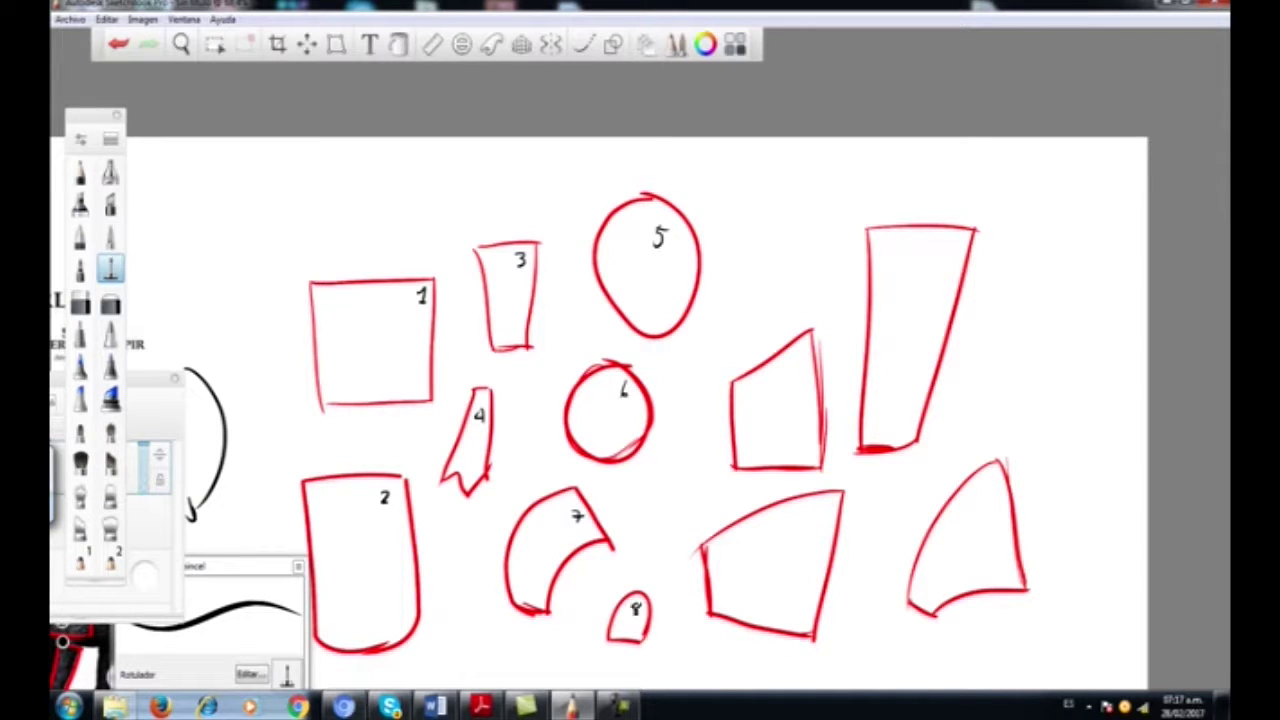
drag(801, 361, 797, 381)
drag(790, 518, 790, 528)
drag(799, 518, 798, 519)
drag(985, 490, 995, 504)
- Handwrite the note "Nuevo personaje" below the tapir reference image
key(space)
drag(594, 294, 320, 550)
mouse_move(320, 550)
mouse_down()
mouse_move(426, 503)
mouse_move(432, 452)
mouse_up()
key(space)
drag(619, 299, 590, 335)
drag(749, 346, 801, 234)
key(space)
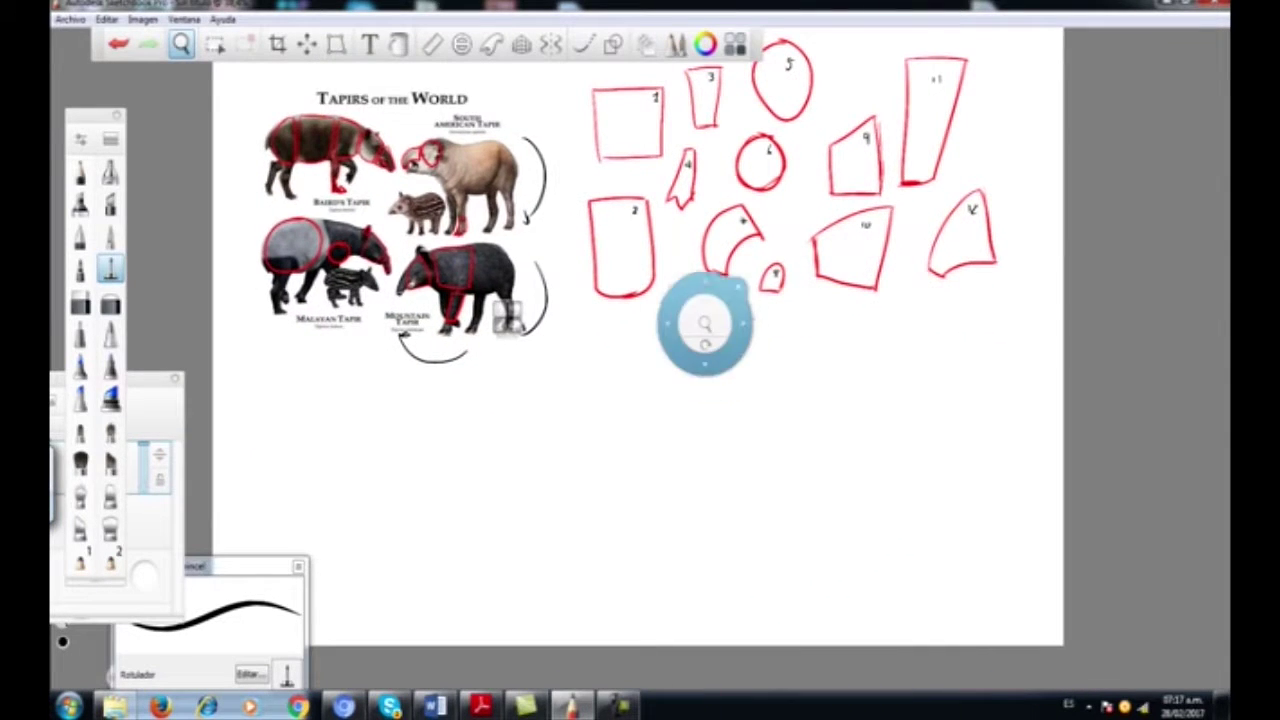
drag(709, 323, 703, 355)
mouse_move(272, 462)
mouse_down()
mouse_move(297, 418)
mouse_move(330, 444)
mouse_move(364, 448)
mouse_up()
mouse_move(404, 434)
mouse_down()
mouse_move(406, 476)
mouse_move(434, 424)
mouse_move(512, 432)
mouse_move(518, 470)
mouse_move(540, 436)
mouse_up()
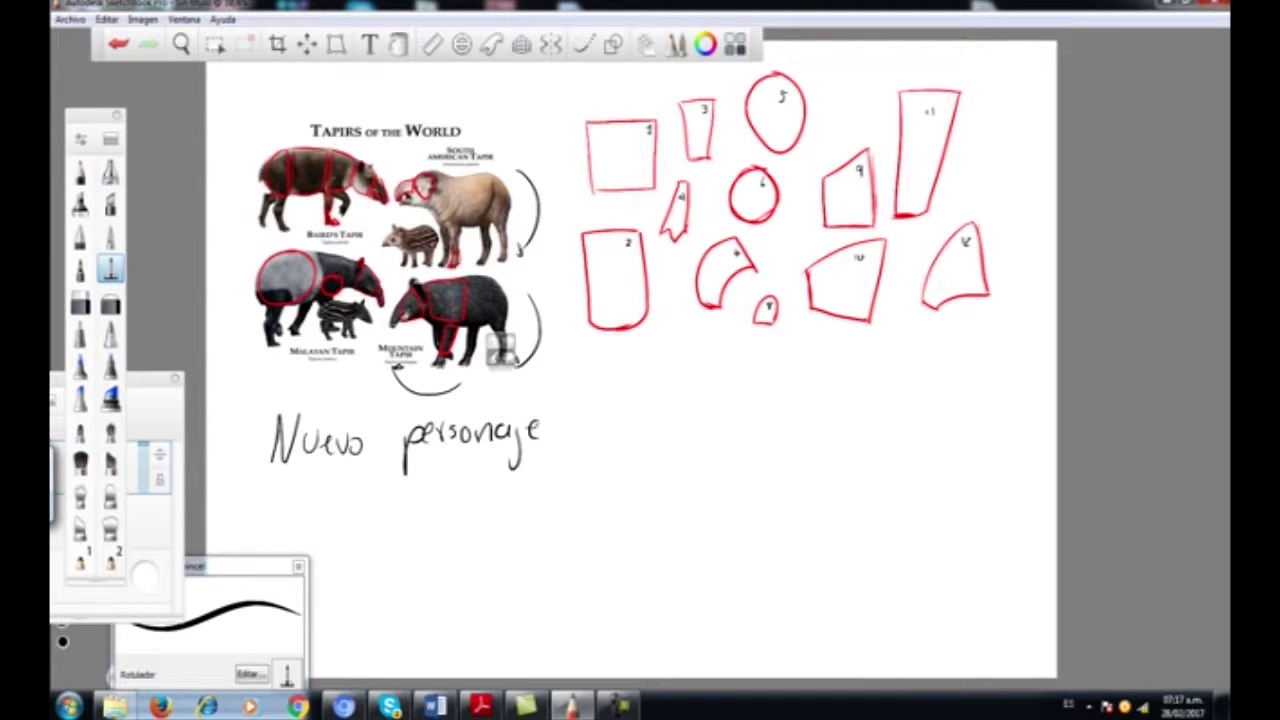
key(space)
mouse_move(561, 290)
mouse_down()
mouse_move(602, 326)
mouse_move(561, 391)
mouse_up()
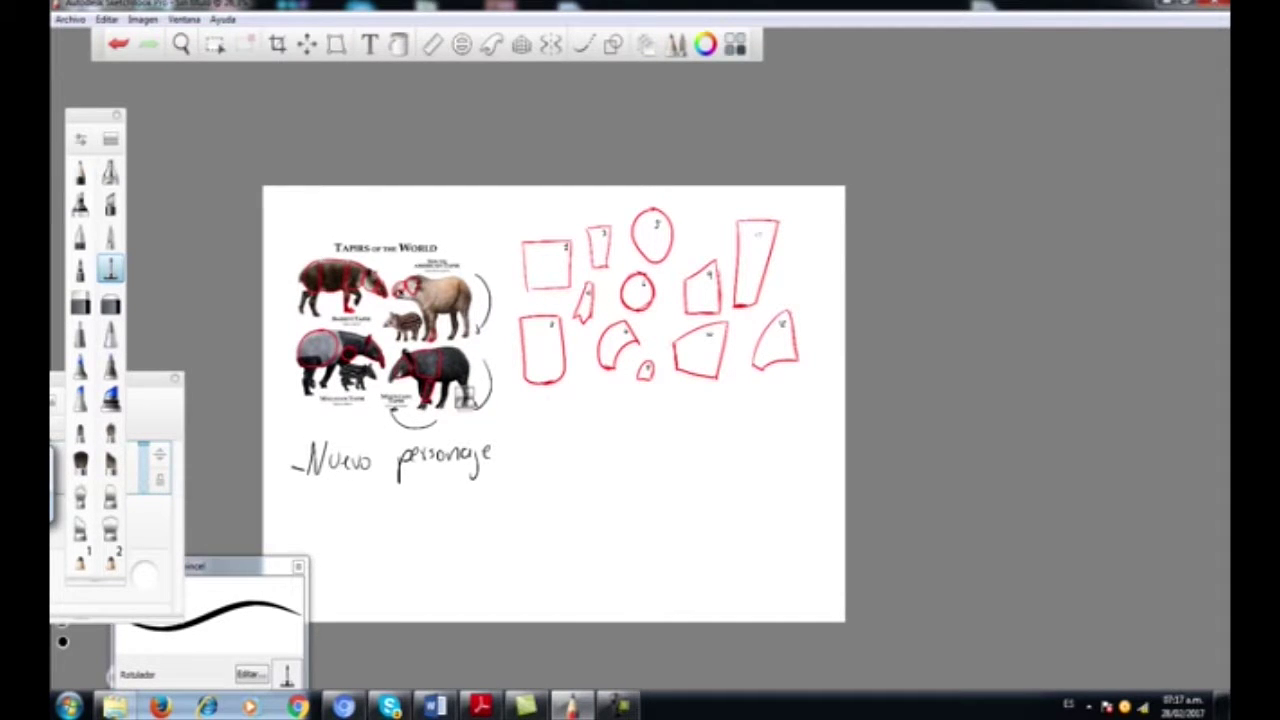
- Handwrite a second note line, "Base geometrica - Silueta", below the first one
mouse_move(325, 487)
mouse_down()
mouse_move(325, 510)
mouse_move(358, 511)
mouse_up()
drag(370, 498, 363, 512)
mouse_move(405, 497)
mouse_down()
mouse_move(398, 528)
mouse_move(419, 510)
mouse_up()
drag(426, 496, 461, 507)
mouse_move(467, 485)
mouse_down()
mouse_move(469, 507)
mouse_move(567, 498)
mouse_up()
mouse_move(580, 467)
mouse_down()
mouse_move(582, 498)
mouse_move(608, 496)
mouse_up()
drag(612, 468, 614, 496)
drag(623, 484, 627, 497)
- Erase both handwritten note lines with the hard eraser (Goma dura)
key(space)
drag(451, 406, 738, 320)
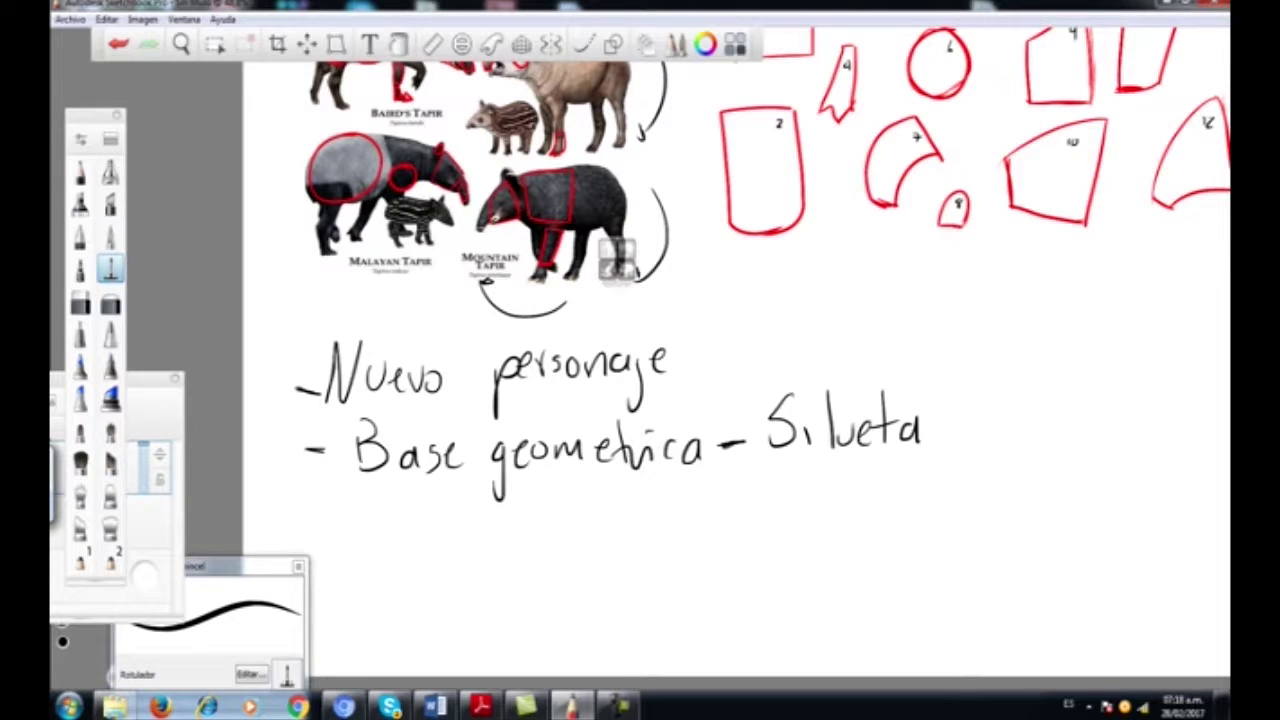
click(80, 302)
mouse_move(338, 352)
mouse_down()
mouse_move(640, 380)
mouse_move(768, 440)
mouse_move(900, 412)
mouse_move(884, 396)
mouse_move(786, 398)
mouse_up()
key(space)
drag(857, 264, 623, 369)
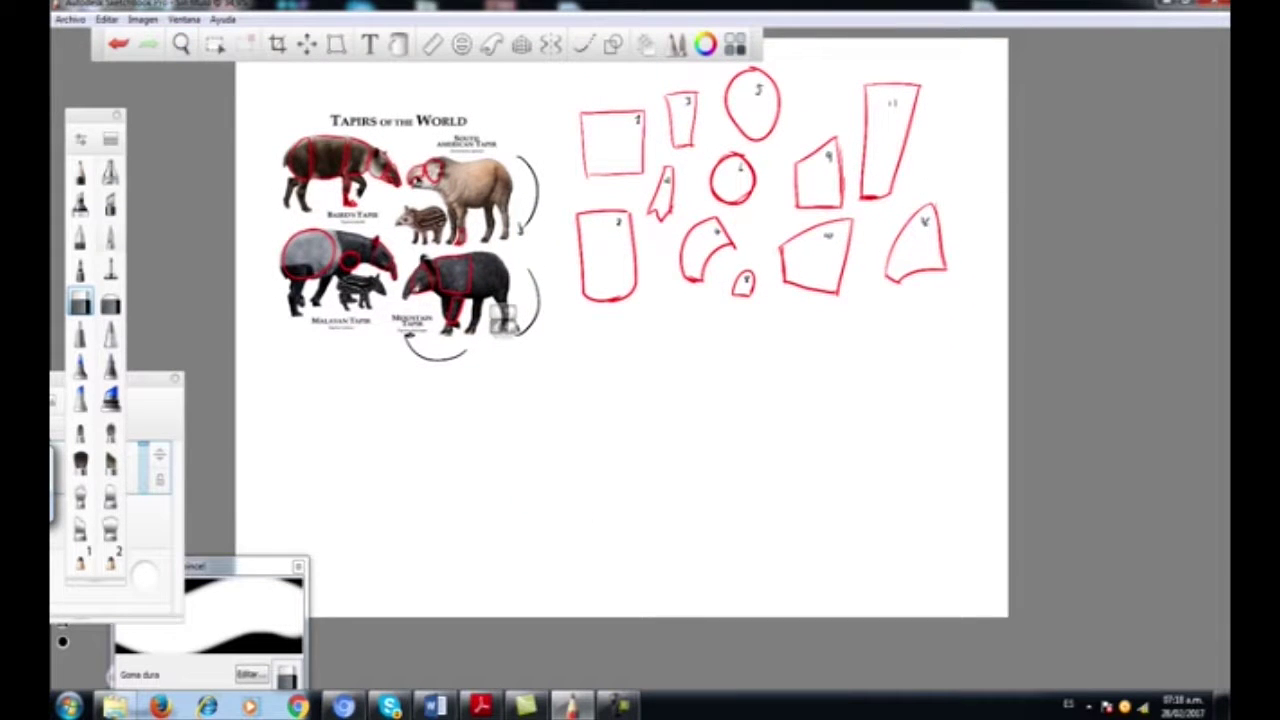
- Select all twelve numbered shapes with a lasso selection
drag(235, 566, 233, 293)
drag(168, 647, 195, 617)
key(space)
drag(670, 240, 646, 301)
mouse_move(921, 151)
mouse_down()
mouse_move(813, 100)
mouse_move(562, 128)
mouse_move(528, 306)
mouse_move(770, 402)
mouse_move(930, 264)
mouse_move(928, 172)
mouse_up()
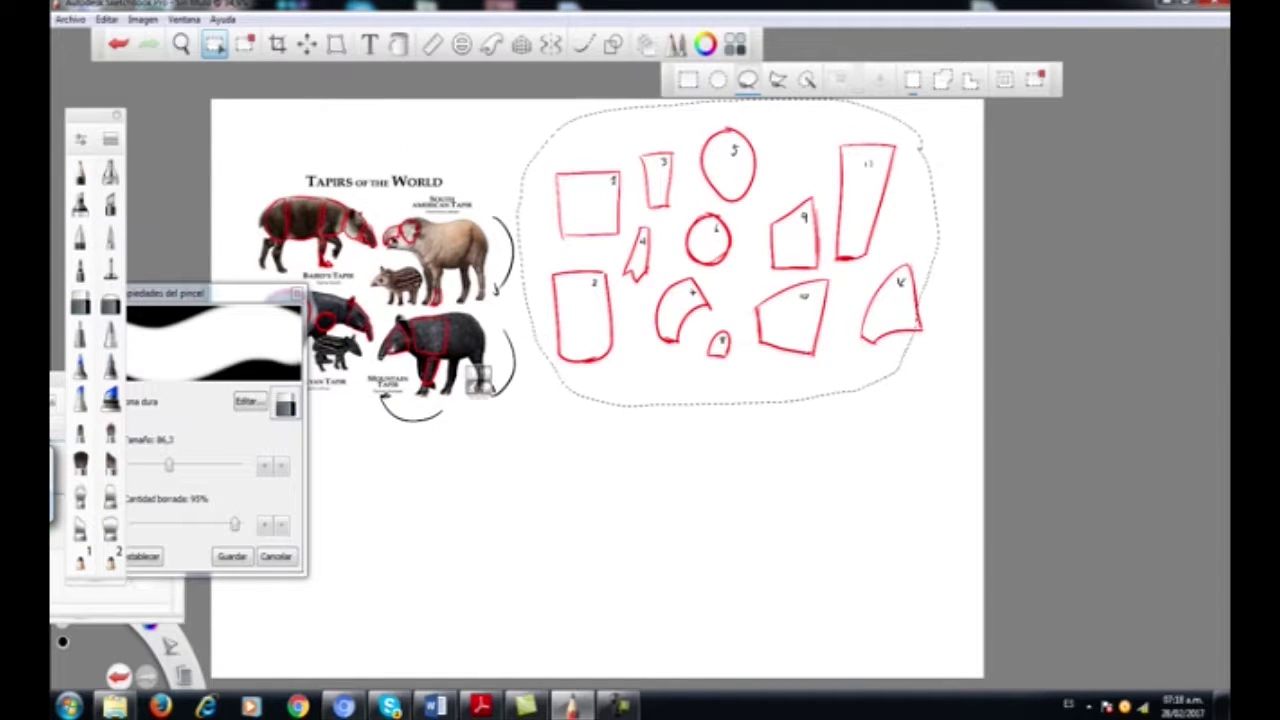
drag(948, 224, 953, 290)
mouse_move(918, 148)
mouse_down()
mouse_move(860, 114)
mouse_move(655, 108)
mouse_move(558, 150)
mouse_move(535, 322)
mouse_move(720, 405)
mouse_move(940, 200)
mouse_move(908, 127)
mouse_up()
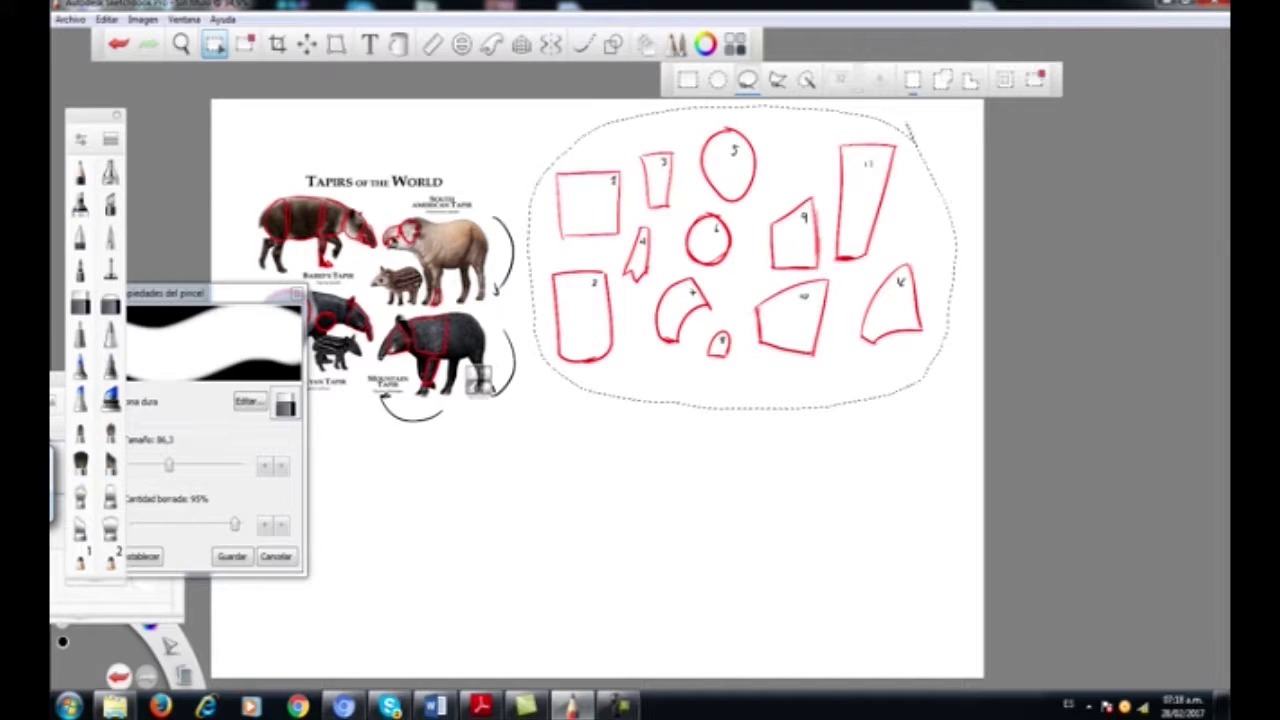
- Scale down and reposition the selected group of numbered shapes beside the tapir reference, and clear the selection
key(v)
mouse_move(685, 343)
mouse_down()
mouse_move(696, 386)
mouse_move(632, 330)
mouse_up()
key(Escape)
key(ctrl+d)
key(space)
drag(776, 293, 820, 270)
drag(620, 382, 778, 328)
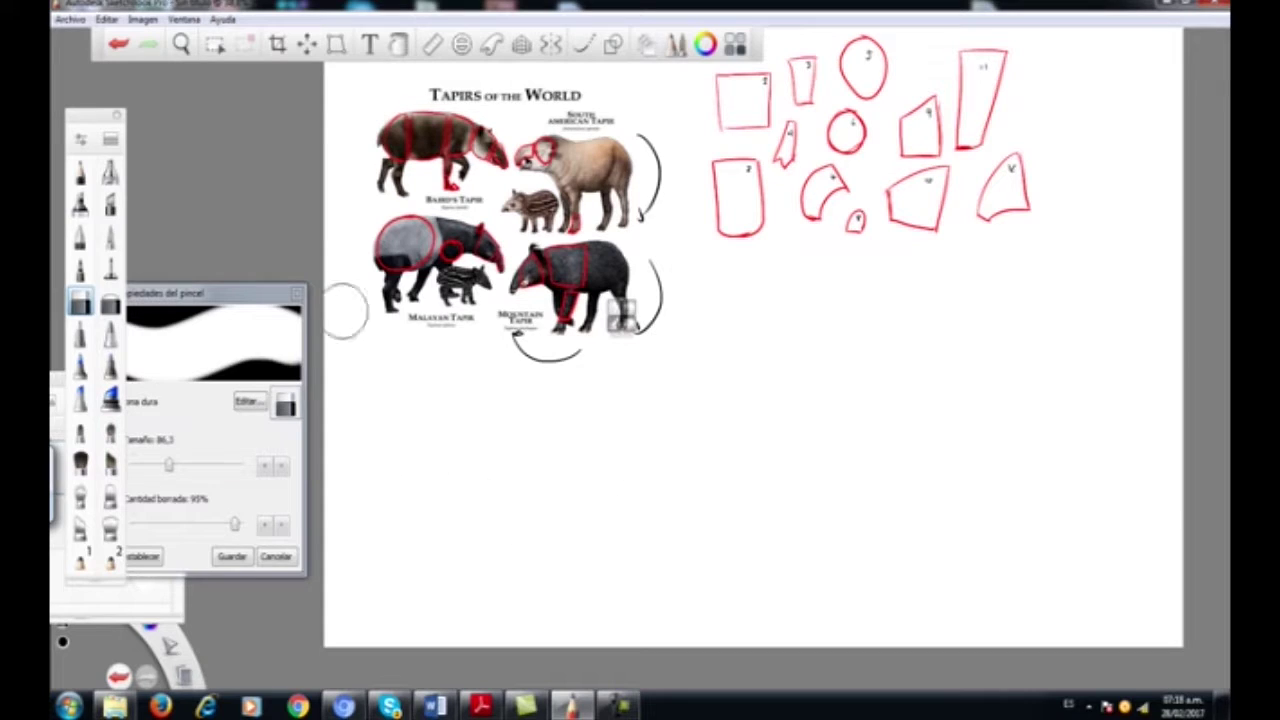
- Switch to the pencil brush and set its colour to red (R 255, G 0, B 0)
click(81, 173)
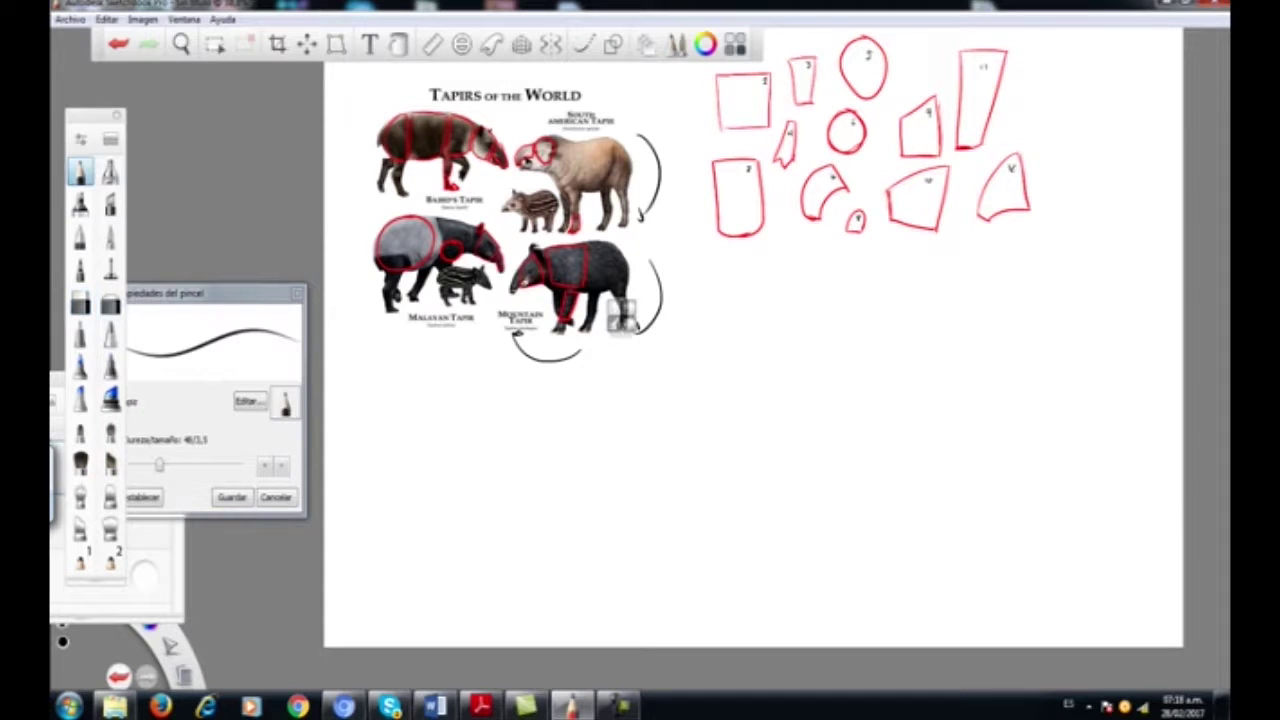
click(154, 548)
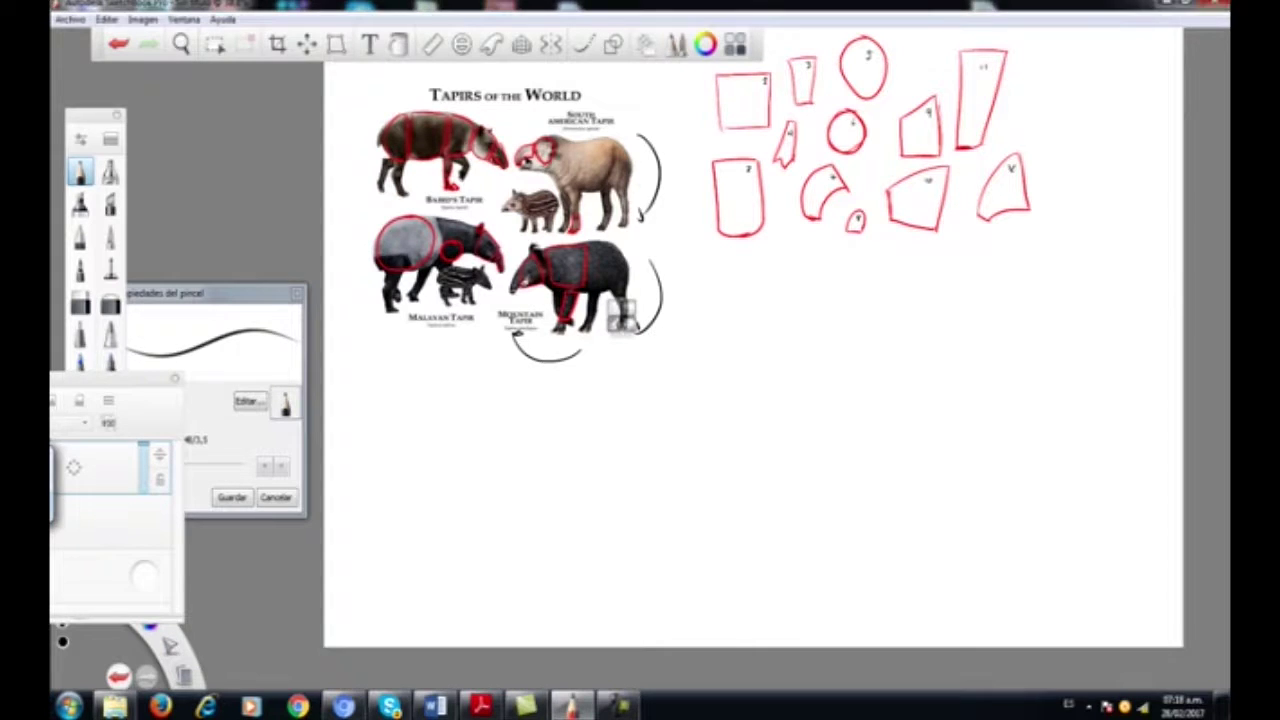
click(706, 44)
click(721, 338)
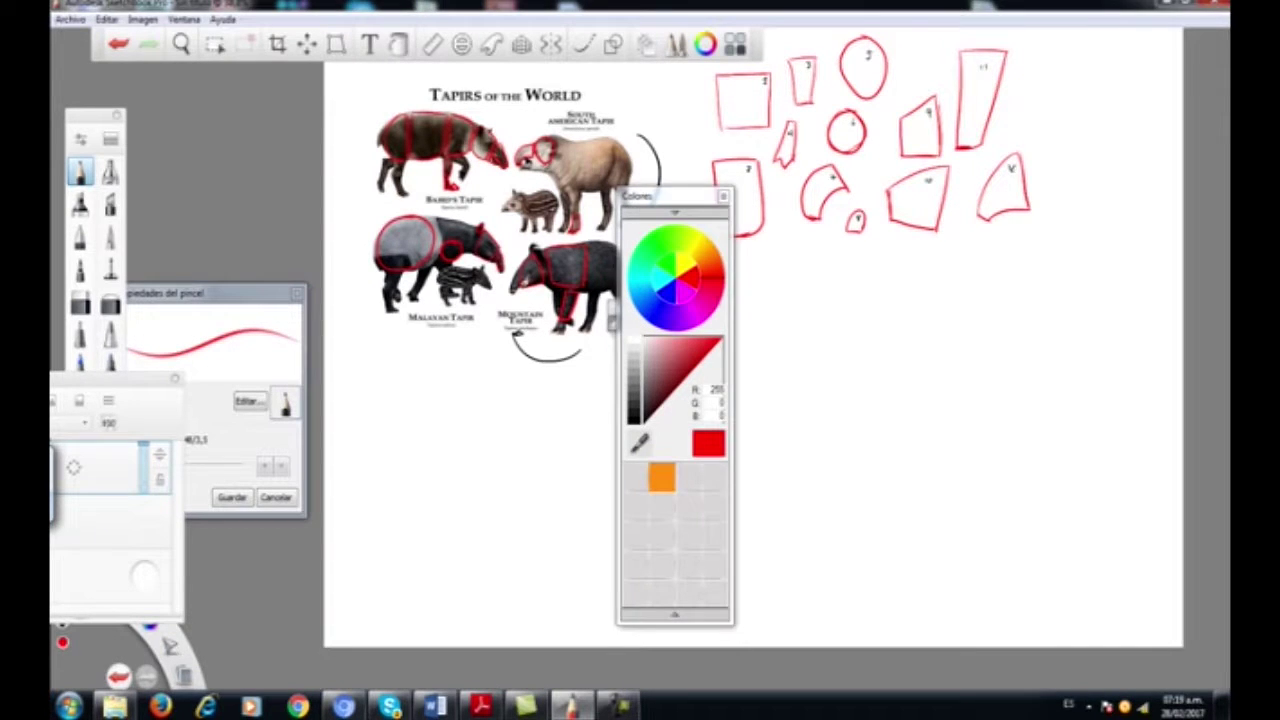
click(723, 196)
- With a thicker pen brush, handwrite the label "cabeza" above the South American tapir's head with a short pointer line
key(space)
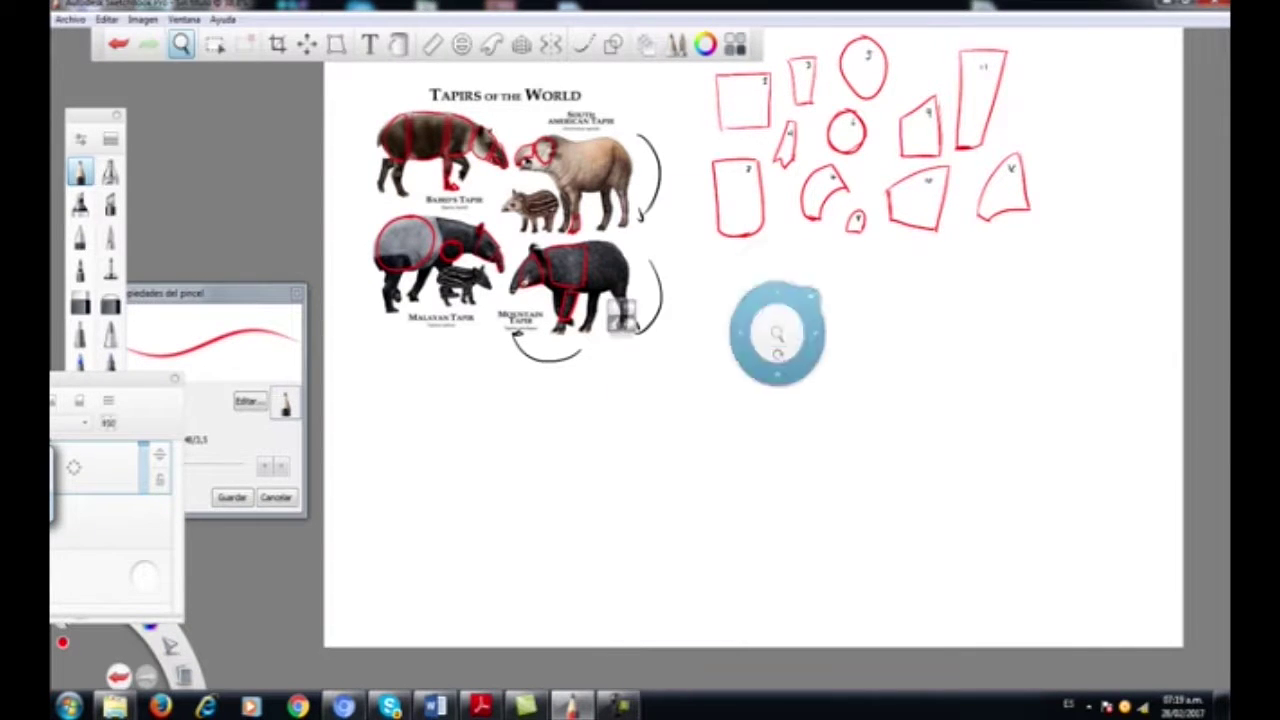
drag(796, 450, 808, 440)
drag(604, 240, 540, 330)
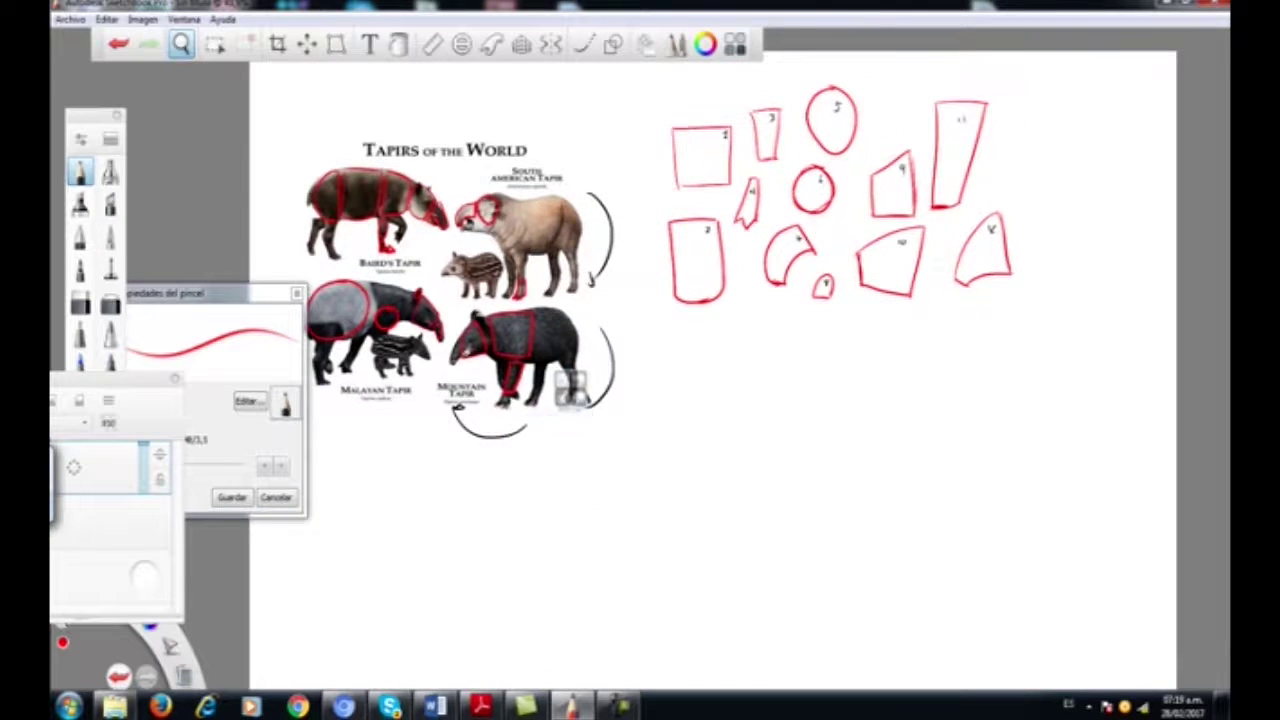
drag(546, 466, 623, 440)
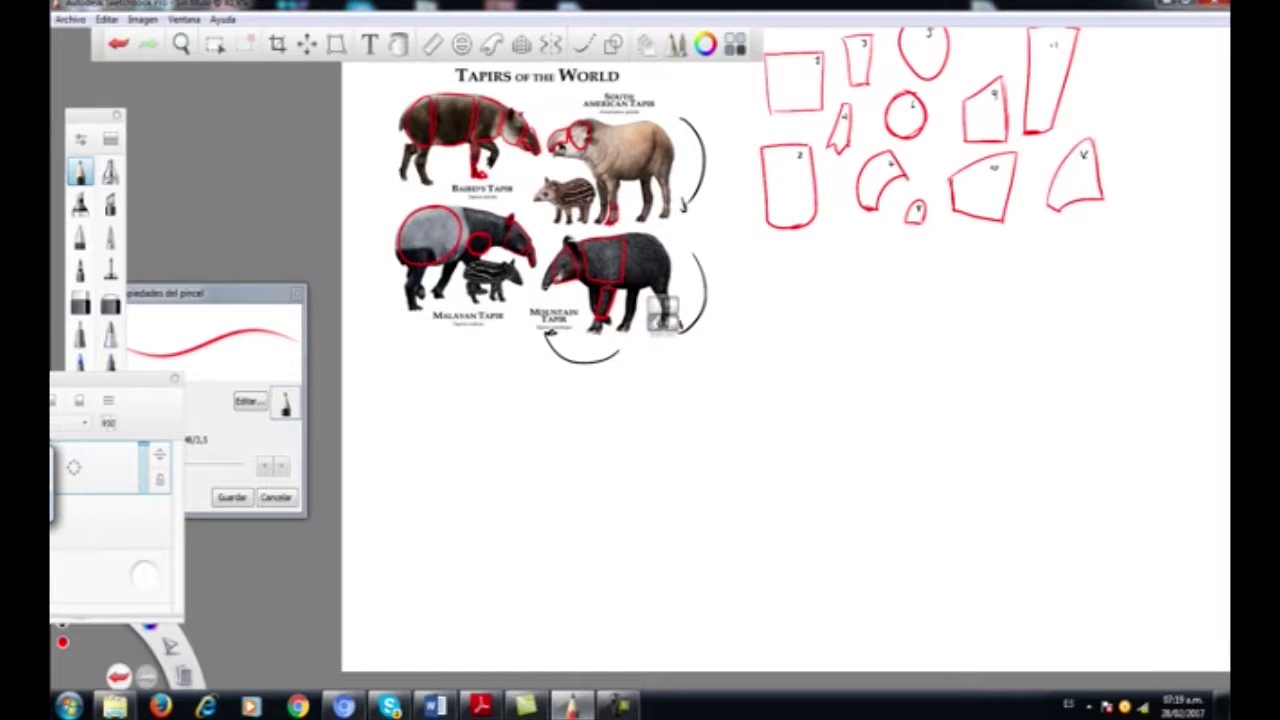
click(111, 270)
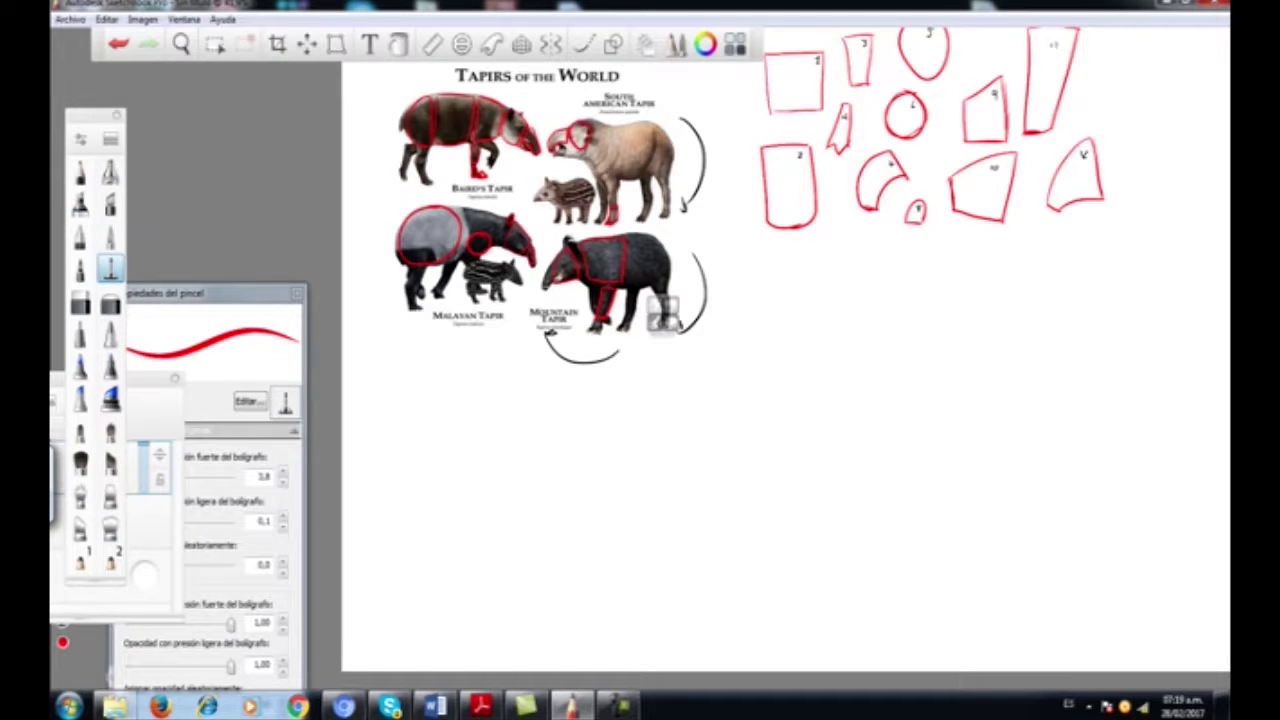
key(space)
drag(657, 184, 585, 121)
drag(585, 121, 660, 274)
drag(706, 342, 619, 377)
drag(443, 263, 510, 303)
drag(427, 210, 428, 227)
drag(386, 183, 400, 183)
drag(415, 181, 454, 199)
drag(455, 190, 487, 205)
mouse_move(411, 178)
mouse_down()
mouse_move(420, 189)
mouse_move(400, 197)
mouse_up()
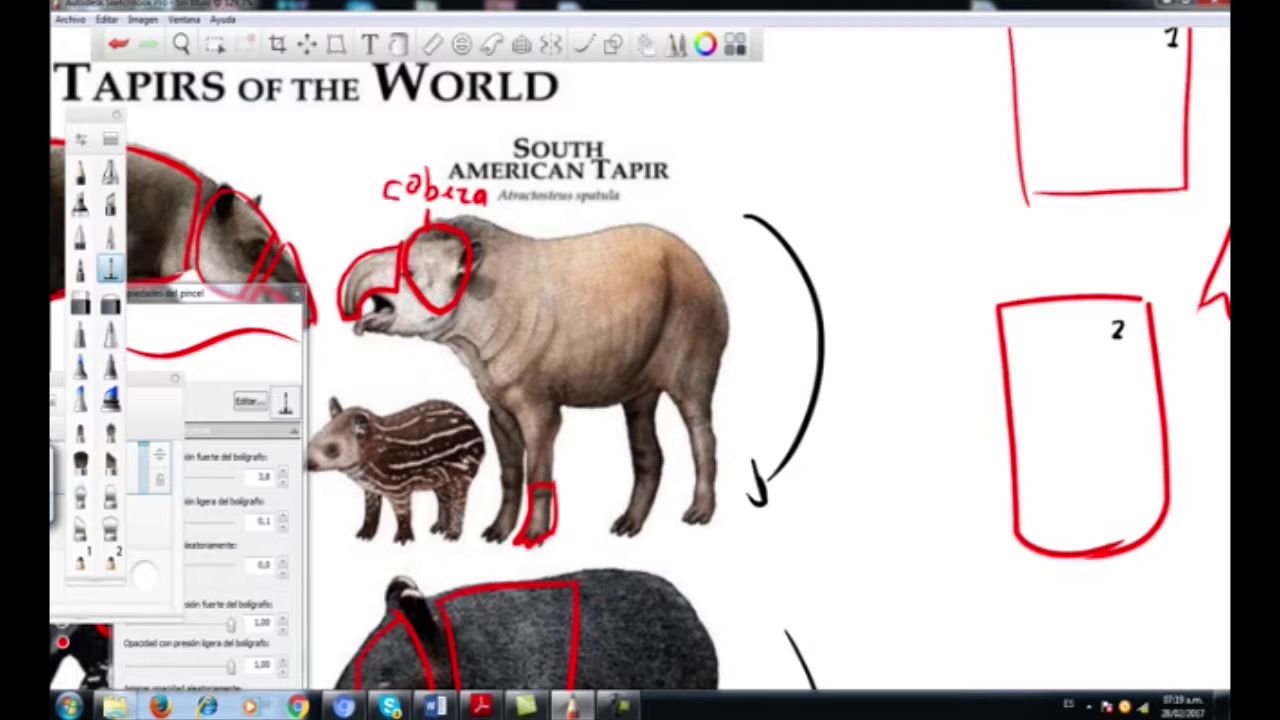
- Outline the South American tapir's thorax as a box with a curved underside and label it "torax"
mouse_move(514, 258)
mouse_down()
mouse_move(502, 362)
mouse_move(592, 396)
mouse_move(630, 252)
mouse_move(632, 364)
mouse_up()
drag(548, 202, 546, 236)
drag(540, 220, 582, 212)
drag(592, 214, 612, 222)
drag(612, 206, 602, 222)
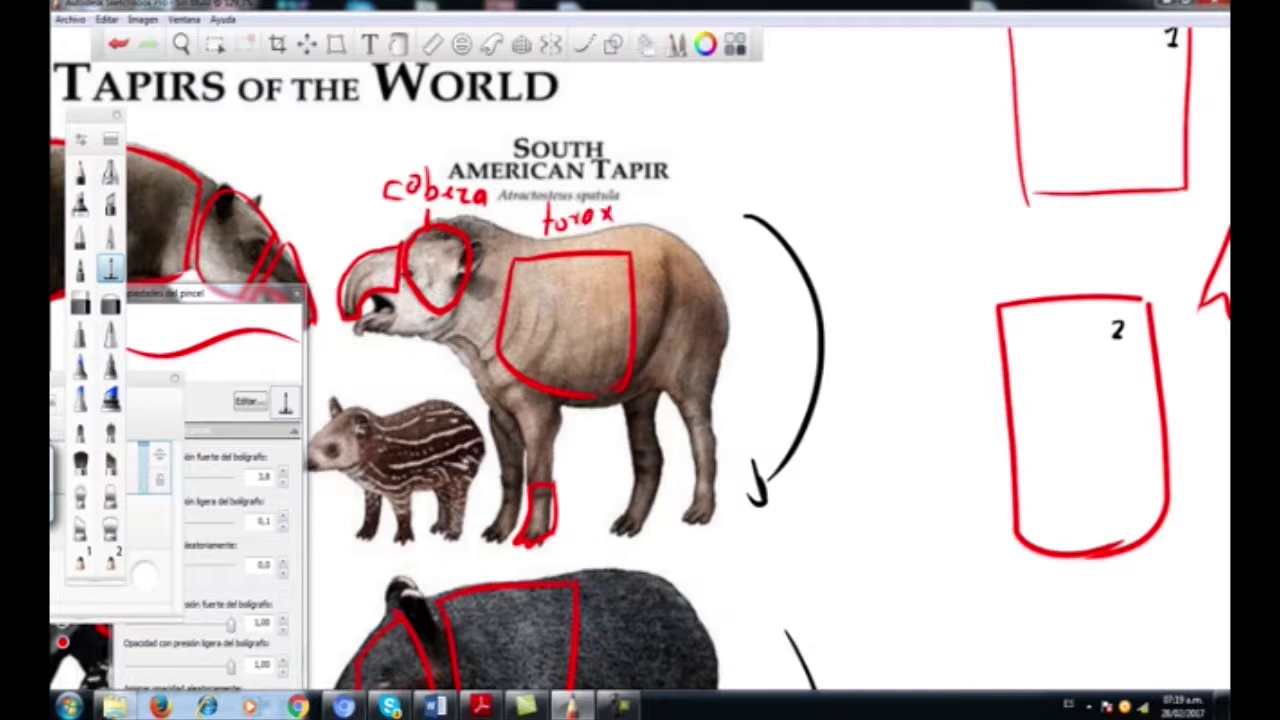
- Outline the South American tapir's pelvis, link the head, thorax and pelvis with short lines, and label it "pelvis"
mouse_move(684, 246)
mouse_down()
mouse_move(656, 266)
mouse_move(657, 328)
mouse_move(702, 348)
mouse_up()
drag(682, 246, 703, 346)
drag(630, 296, 654, 294)
drag(478, 276, 522, 286)
drag(684, 256, 702, 242)
mouse_move(677, 182)
mouse_down()
mouse_move(679, 214)
mouse_move(680, 198)
mouse_up()
mouse_move(702, 196)
mouse_down()
mouse_move(712, 205)
mouse_move(733, 188)
mouse_up()
drag(738, 188, 739, 201)
drag(736, 175, 750, 198)
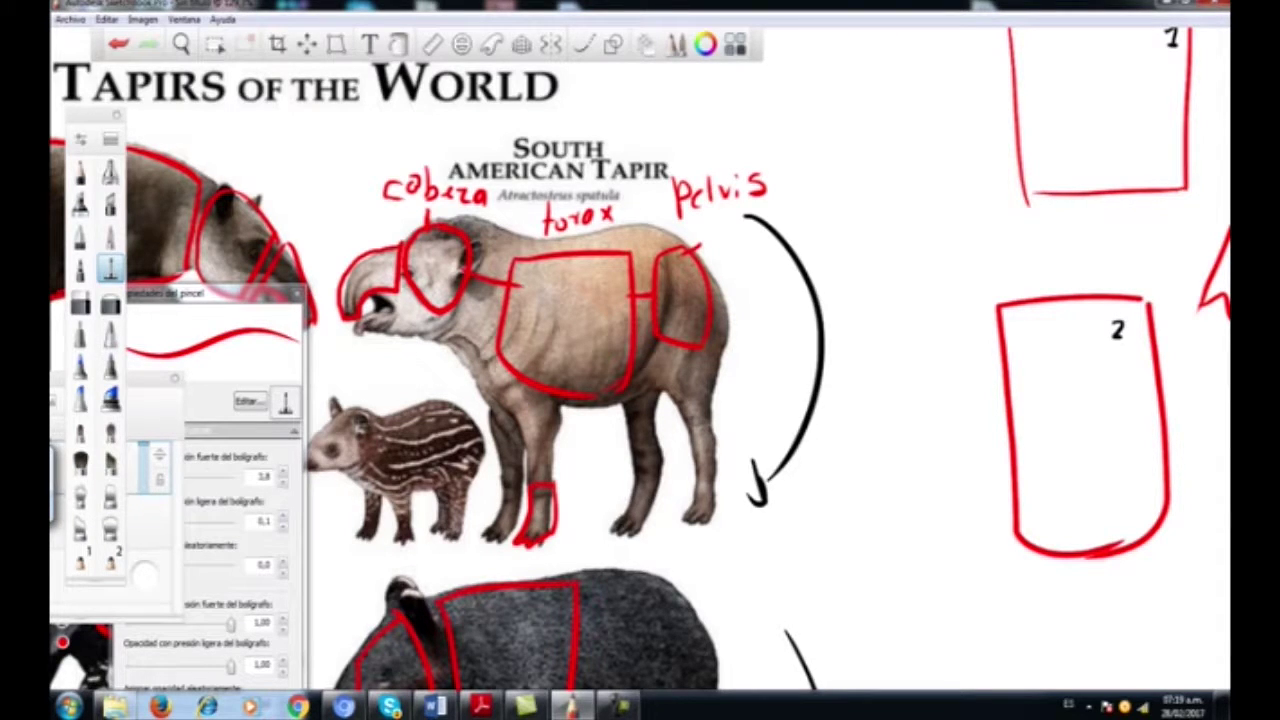
- Thicken the spine links between head, thorax and pelvis, and label them "columna" with a curved pointer line
drag(482, 280, 518, 292)
drag(622, 298, 650, 297)
drag(478, 275, 523, 290)
mouse_move(640, 300)
mouse_down()
mouse_move(716, 426)
mouse_move(753, 411)
mouse_up()
mouse_move(766, 394)
mouse_down()
mouse_move(768, 424)
mouse_move(792, 412)
mouse_move(870, 418)
mouse_up()
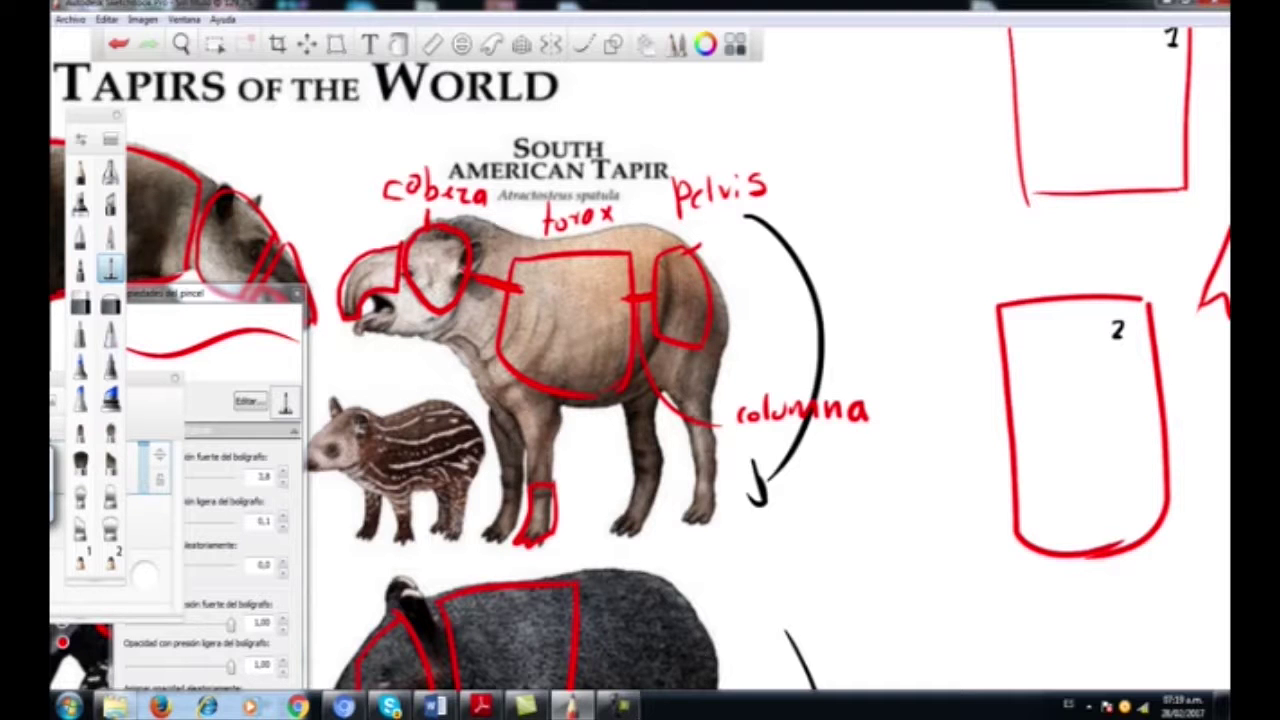
- With the pencil brush, handwrite the boxed heading "lado side" below the tapir reference
key(space)
drag(664, 245, 744, 82)
drag(745, 425, 925, 235)
drag(852, 330, 760, 391)
drag(748, 424, 645, 473)
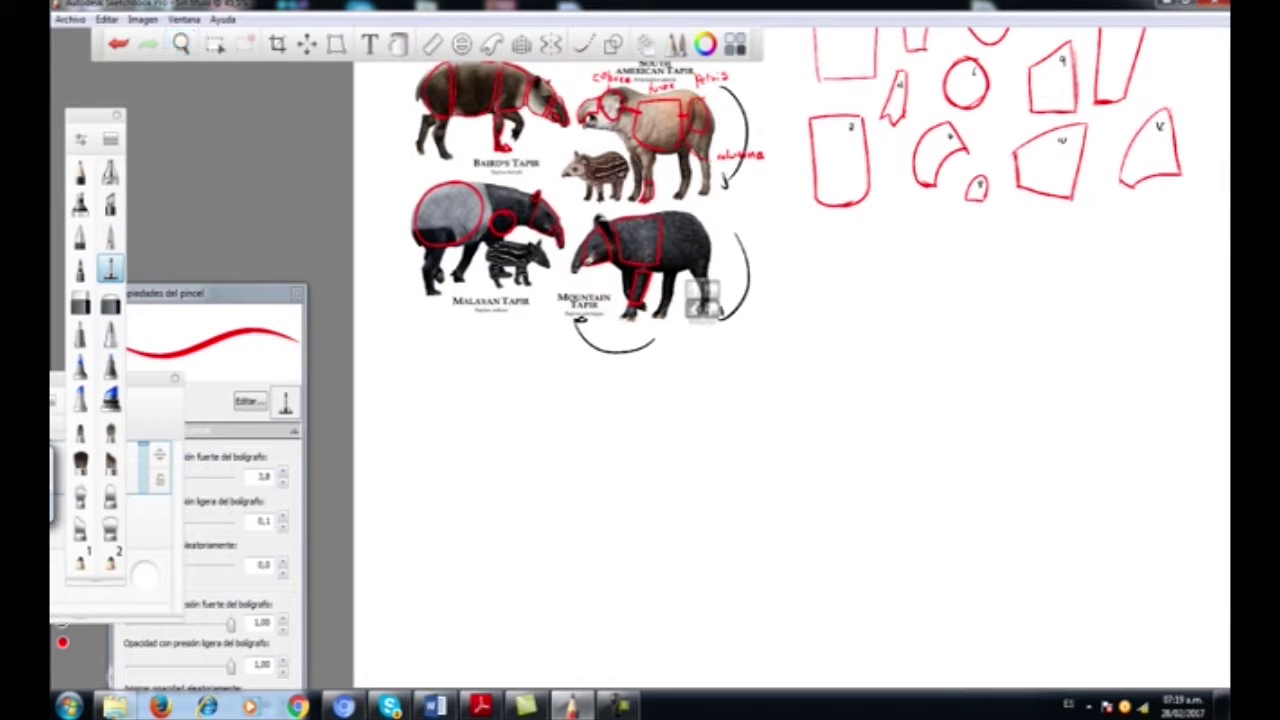
click(81, 172)
key(space)
mouse_move(668, 378)
mouse_down()
mouse_move(570, 544)
mouse_move(599, 457)
mouse_up()
click(618, 706)
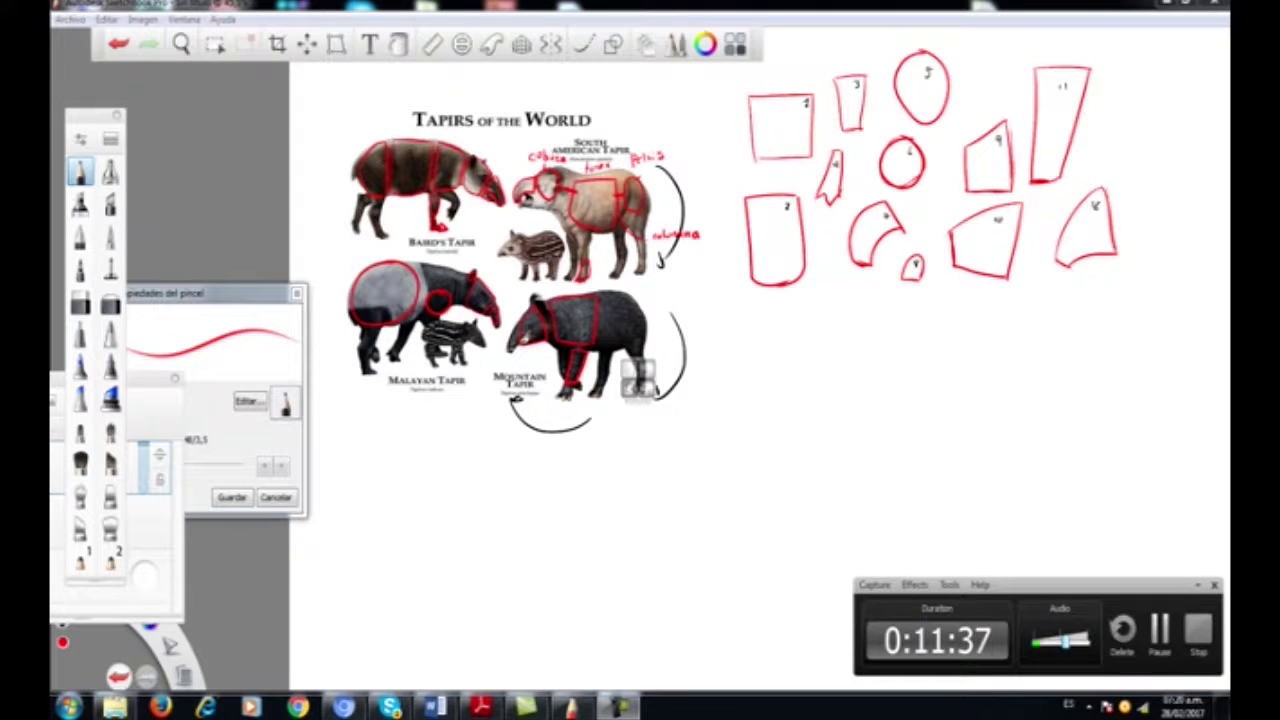
click(1160, 633)
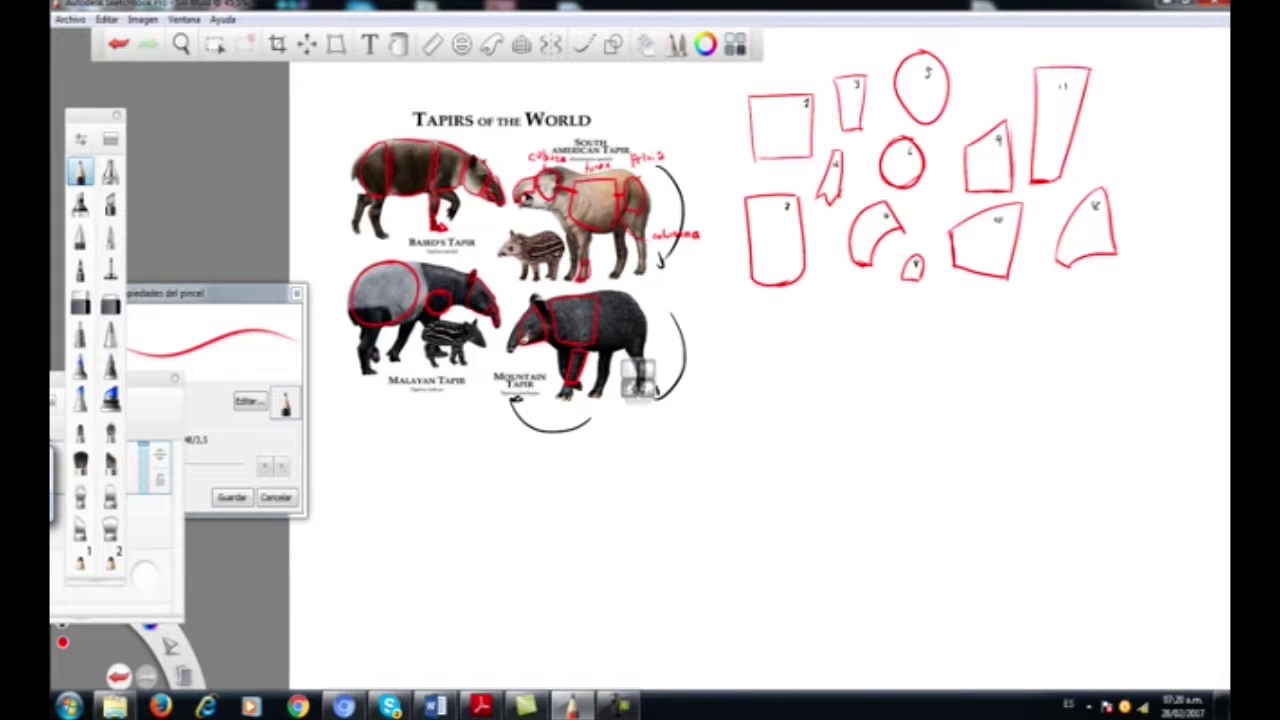
mouse_move(371, 448)
mouse_down()
mouse_move(370, 474)
mouse_move(413, 476)
mouse_move(426, 463)
mouse_move(523, 472)
mouse_up()
mouse_move(380, 487)
mouse_down()
mouse_move(526, 486)
mouse_move(456, 443)
mouse_move(365, 468)
mouse_move(363, 488)
mouse_up()
- Draw the new character's thorax as square number 1 below the heading and label it "torax"
key(space)
mouse_move(680, 398)
mouse_down()
mouse_move(648, 313)
mouse_move(729, 398)
mouse_move(698, 331)
mouse_move(684, 344)
mouse_move(754, 466)
mouse_up()
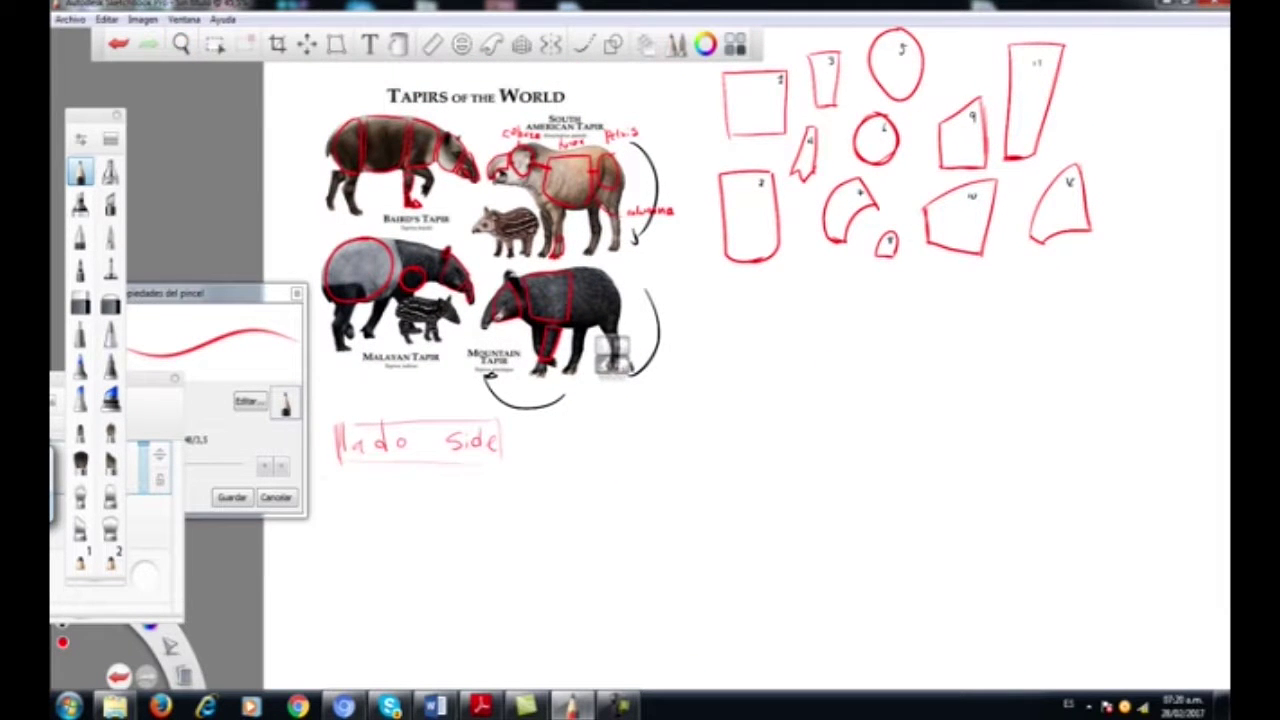
mouse_move(612, 520)
mouse_down()
mouse_move(611, 574)
mouse_move(651, 520)
mouse_move(676, 579)
mouse_up()
mouse_move(679, 528)
mouse_down()
mouse_move(680, 580)
mouse_move(661, 550)
mouse_up()
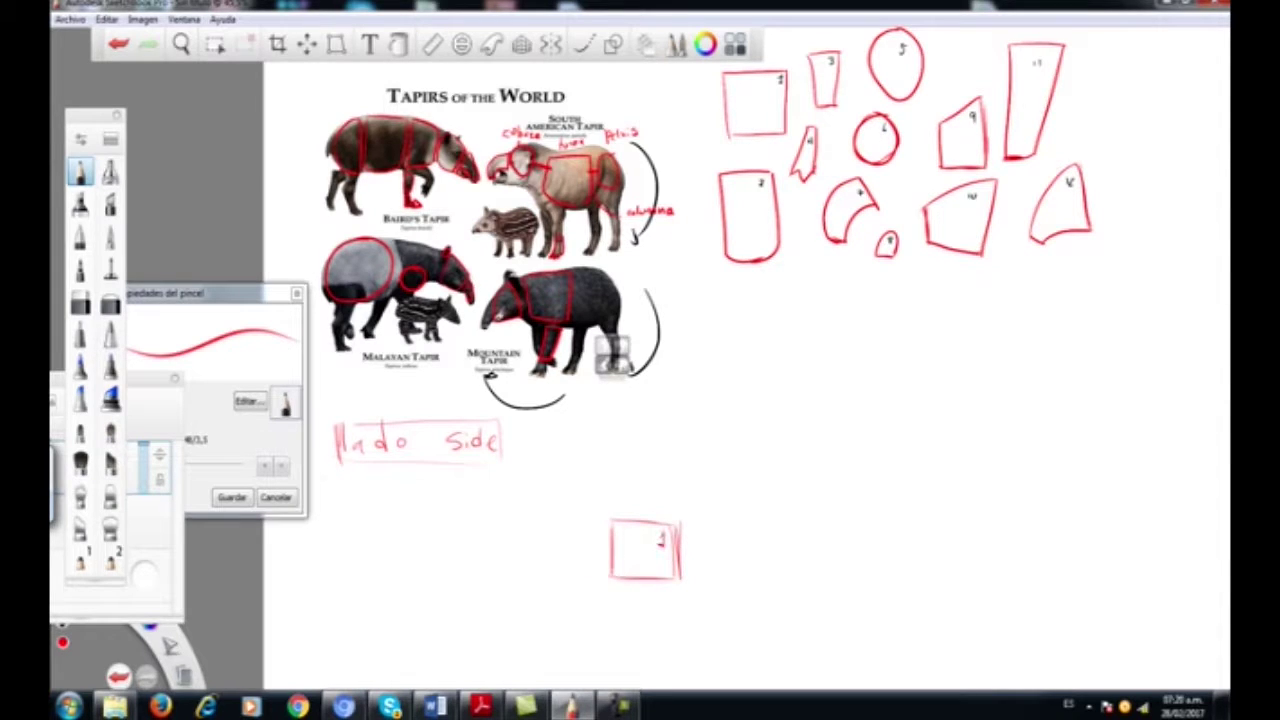
drag(677, 525, 676, 559)
mouse_move(626, 474)
mouse_down()
mouse_move(627, 495)
mouse_move(636, 489)
mouse_up()
- Draw a curved half-moon shape behind the thorax square and label it "pelvis"
mouse_move(709, 537)
mouse_down()
mouse_move(727, 547)
mouse_move(704, 577)
mouse_up()
mouse_move(698, 578)
mouse_down()
mouse_move(708, 584)
mouse_move(734, 556)
mouse_move(716, 584)
mouse_up()
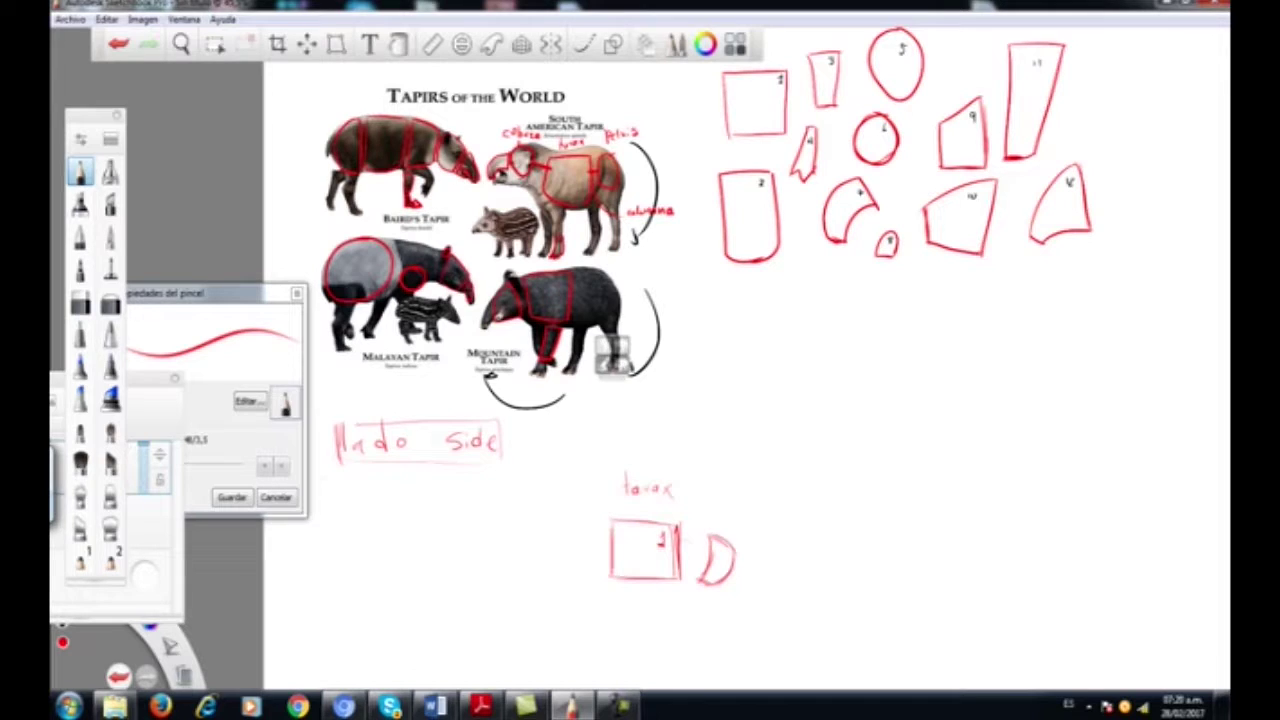
mouse_move(725, 528)
mouse_down()
mouse_move(722, 548)
mouse_move(743, 494)
mouse_move(773, 502)
mouse_up()
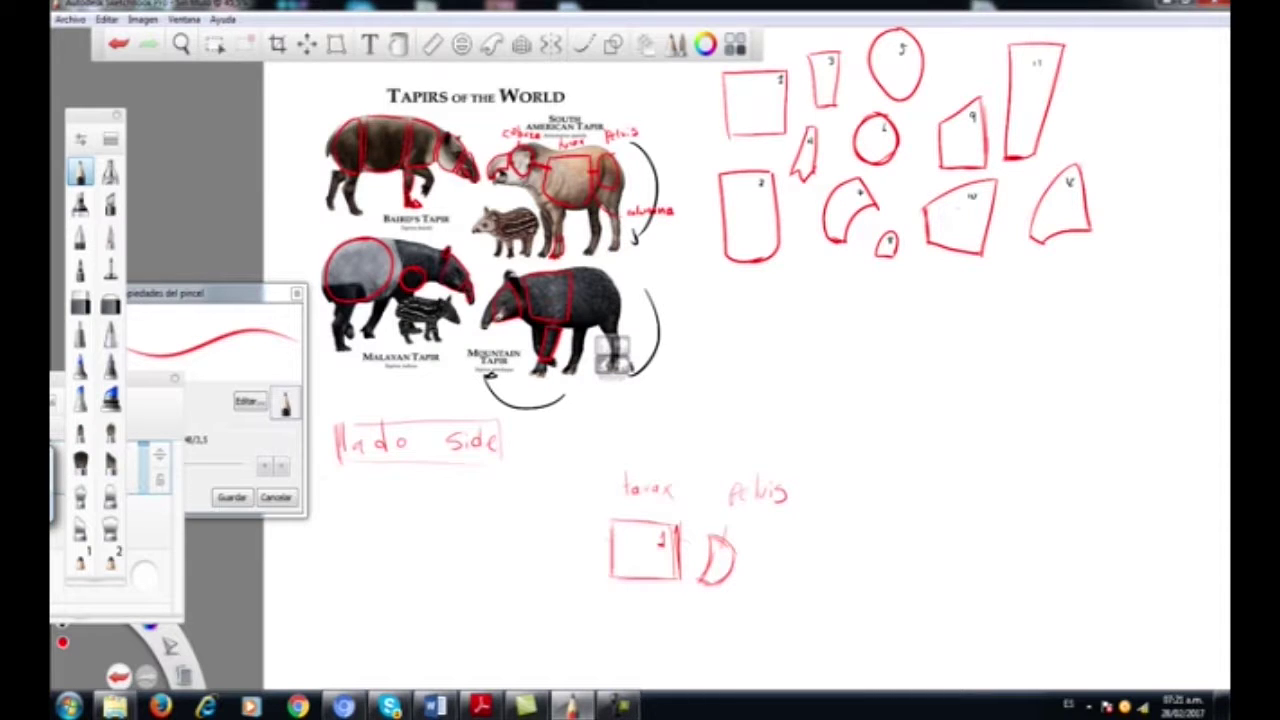
- Draw an angular head shape in front of and above the thorax square and label it "cabeza"
mouse_move(588, 522)
mouse_down()
mouse_move(567, 478)
mouse_move(530, 497)
mouse_move(538, 525)
mouse_move(582, 529)
mouse_move(574, 482)
mouse_move(554, 527)
mouse_up()
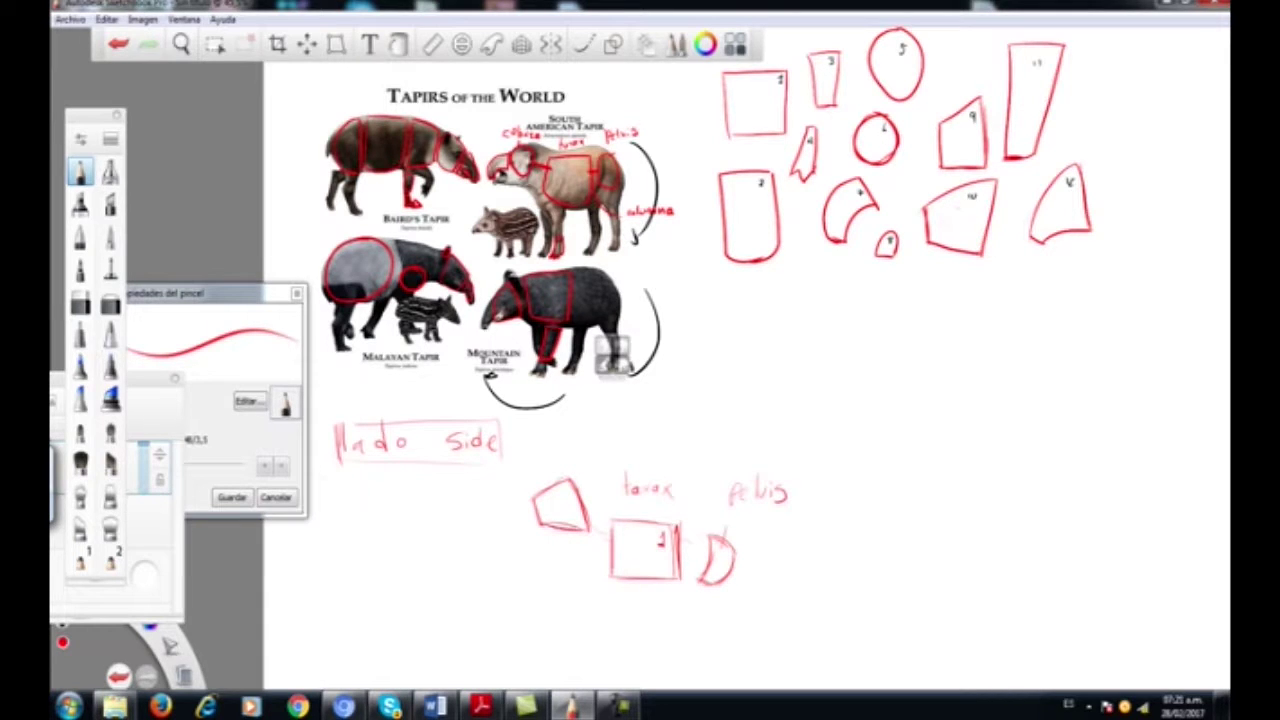
drag(563, 478, 563, 452)
mouse_move(572, 432)
mouse_down()
mouse_move(567, 446)
mouse_move(605, 446)
mouse_up()
mouse_move(608, 434)
mouse_down()
mouse_move(627, 446)
mouse_move(655, 625)
mouse_up()
- Connect the head, thorax and pelvis shapes with curved neck and back lines, and darken the thorax's rear edge
key(space)
mouse_move(663, 622)
mouse_down()
mouse_move(763, 477)
mouse_move(734, 334)
mouse_up()
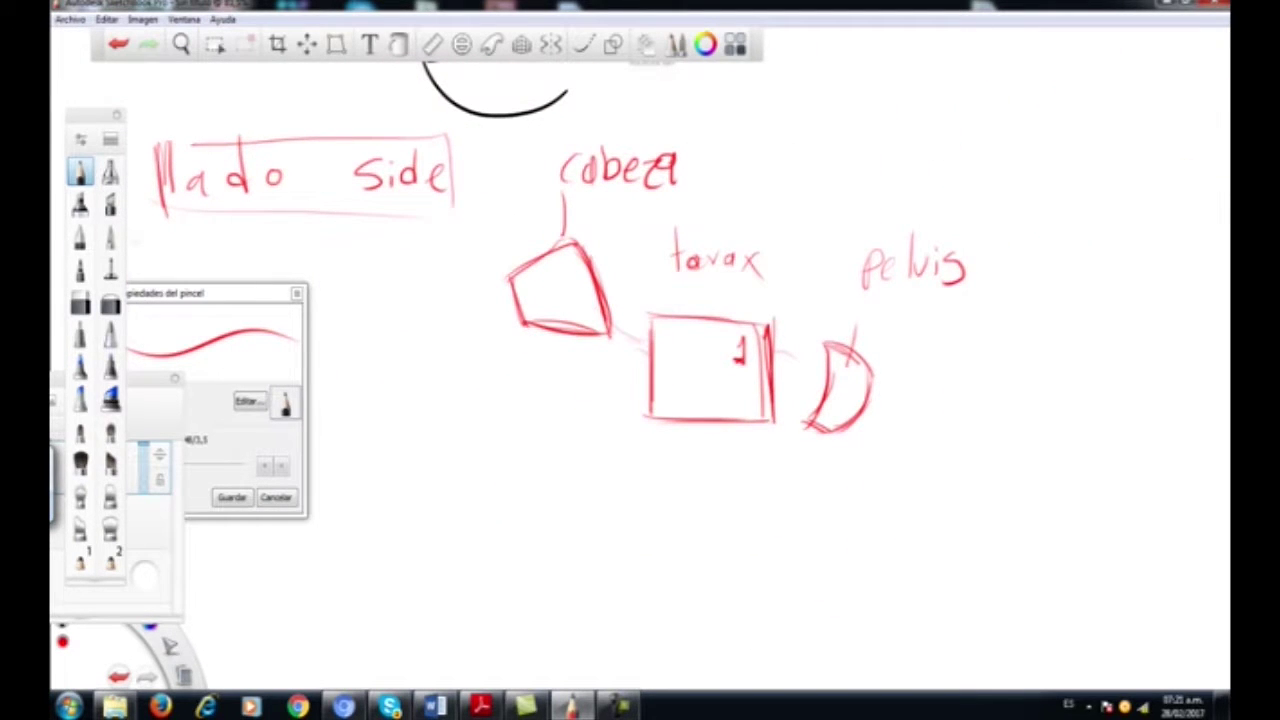
drag(773, 320, 775, 398)
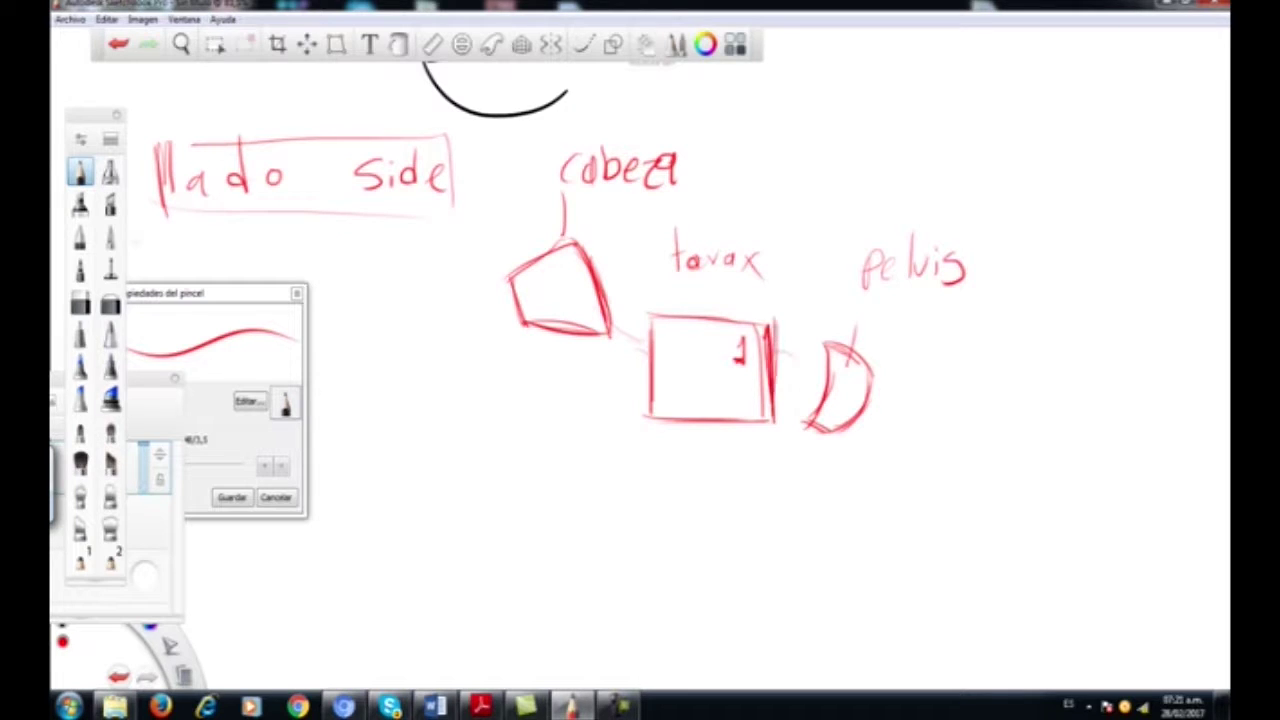
drag(598, 276, 626, 324)
mouse_move(590, 250)
mouse_down()
mouse_move(612, 302)
mouse_move(660, 336)
mouse_up()
drag(590, 275, 652, 328)
drag(770, 333, 860, 362)
mouse_move(590, 276)
mouse_down()
mouse_move(664, 326)
mouse_move(820, 346)
mouse_up()
drag(608, 300, 667, 330)
drag(768, 333, 793, 336)
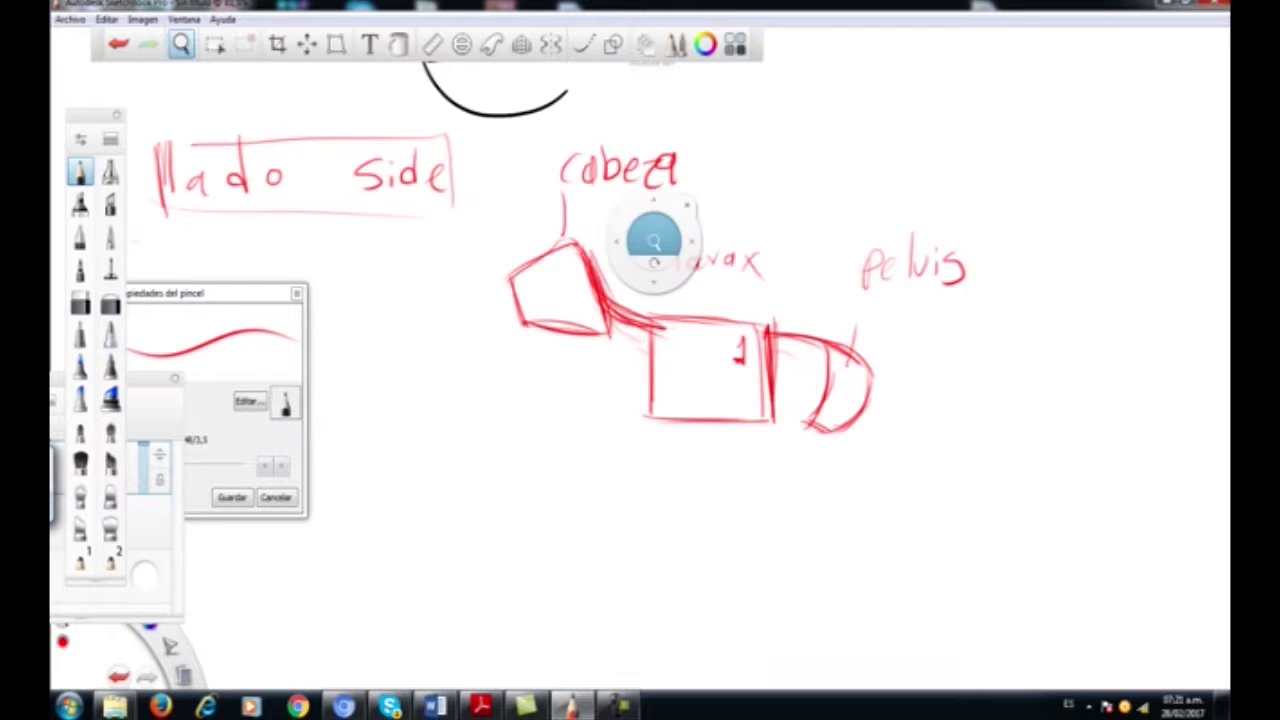
- Add a curved trunk piece in front of the head and a shoulder circle at the front of the thorax
key(space)
drag(655, 247, 600, 290)
drag(820, 128, 694, 302)
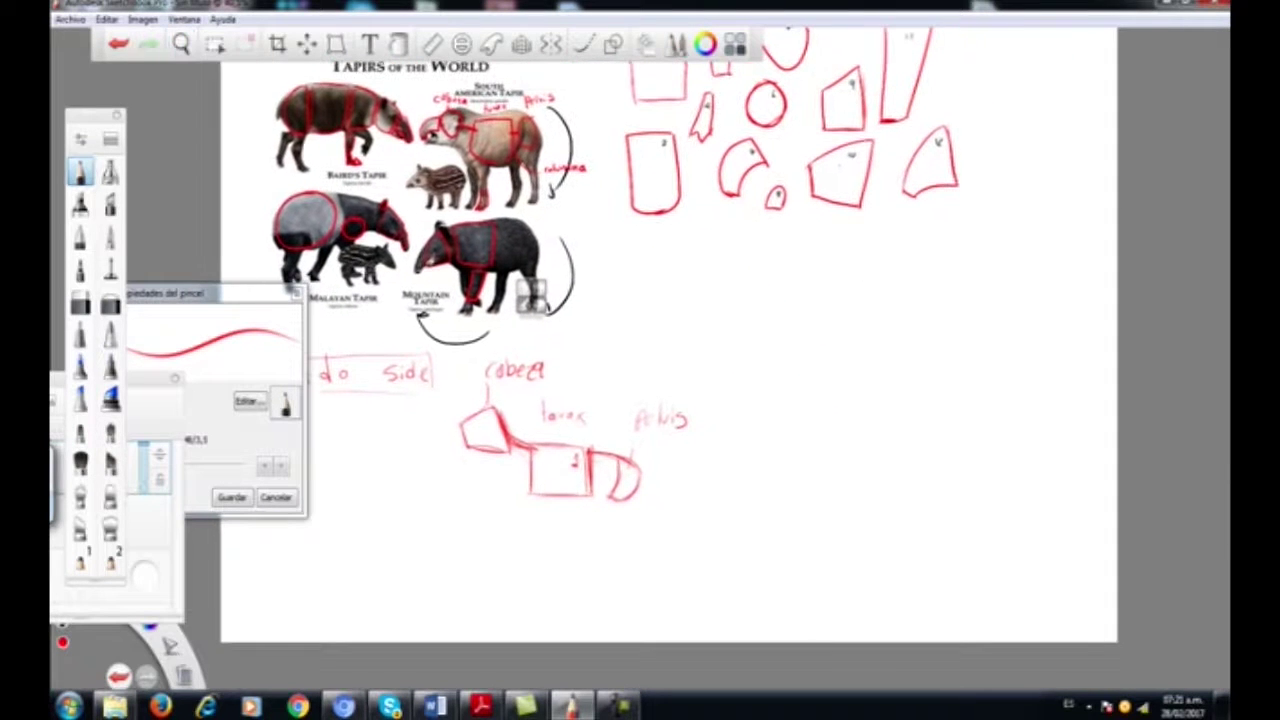
key(space)
drag(600, 303, 729, 409)
drag(756, 476, 848, 295)
key(space)
drag(706, 372, 738, 438)
mouse_move(645, 335)
mouse_down()
mouse_move(617, 354)
mouse_move(601, 411)
mouse_move(669, 396)
mouse_up()
drag(652, 349, 667, 395)
key(space)
mouse_move(830, 436)
mouse_down()
mouse_move(733, 375)
mouse_move(742, 392)
mouse_move(555, 605)
mouse_move(528, 668)
mouse_move(636, 556)
mouse_move(603, 625)
mouse_move(638, 585)
mouse_up()
mouse_move(584, 518)
mouse_down()
mouse_move(562, 556)
mouse_move(596, 548)
mouse_move(596, 532)
mouse_up()
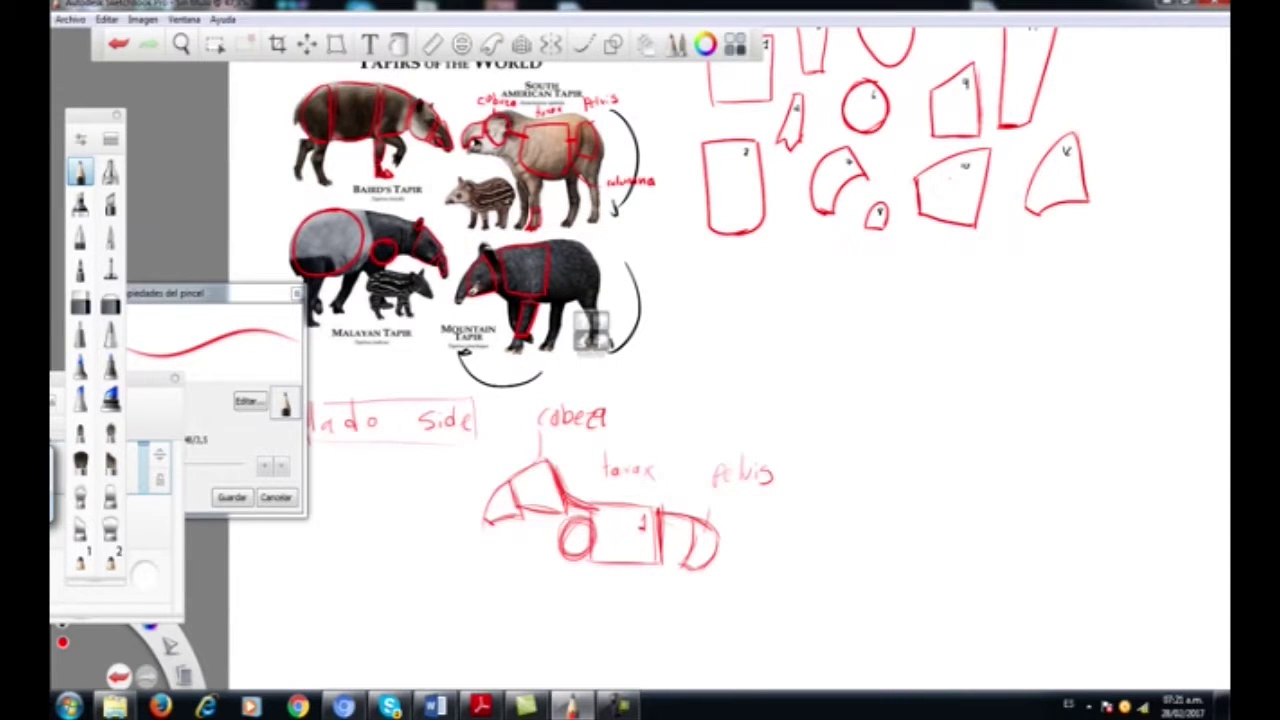
- Draw a small joint circle at the base of the pelvis and a curved upper hind leg below it
mouse_move(666, 544)
mouse_down()
mouse_move(686, 576)
mouse_move(690, 560)
mouse_move(668, 580)
mouse_move(690, 570)
mouse_move(684, 622)
mouse_move(700, 610)
mouse_move(706, 624)
mouse_up()
drag(694, 578, 722, 628)
key(space)
drag(870, 475, 853, 485)
key(space)
- Draw the lower hind leg as a tapered shape that widens toward the ground
mouse_move(712, 588)
mouse_down()
mouse_move(737, 529)
mouse_move(712, 620)
mouse_up()
mouse_move(716, 570)
mouse_down()
mouse_move(726, 612)
mouse_move(704, 636)
mouse_up()
drag(706, 630, 734, 628)
drag(740, 568, 742, 624)
drag(736, 564, 742, 634)
drag(742, 630, 716, 632)
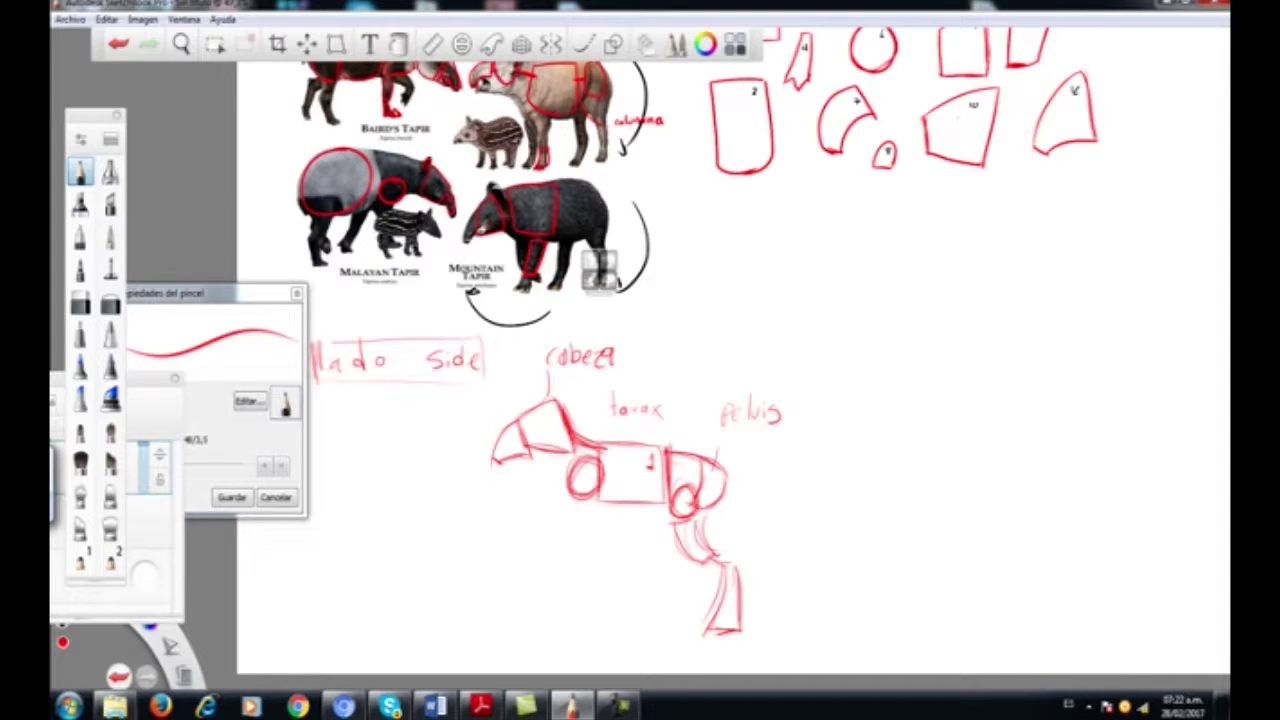
- Draw the upper front leg as a slanted four-sided shape below the shoulder circle
drag(600, 508, 596, 548)
drag(572, 502, 556, 550)
drag(554, 552, 592, 552)
- Draw the lower front leg as a large block with a small square at its foot
mouse_move(598, 508)
mouse_down()
mouse_move(590, 556)
mouse_move(546, 588)
mouse_move(544, 630)
mouse_move(572, 631)
mouse_up()
drag(591, 586, 572, 634)
mouse_move(556, 566)
mouse_down()
mouse_move(600, 565)
mouse_move(576, 644)
mouse_up()
key(space)
drag(708, 529, 694, 554)
mouse_move(546, 656)
mouse_down()
mouse_move(582, 662)
mouse_move(595, 642)
mouse_move(566, 634)
mouse_move(572, 660)
mouse_up()
mouse_move(513, 472)
mouse_down()
mouse_move(562, 477)
mouse_move(550, 475)
mouse_up()
key(space)
drag(657, 471, 703, 468)
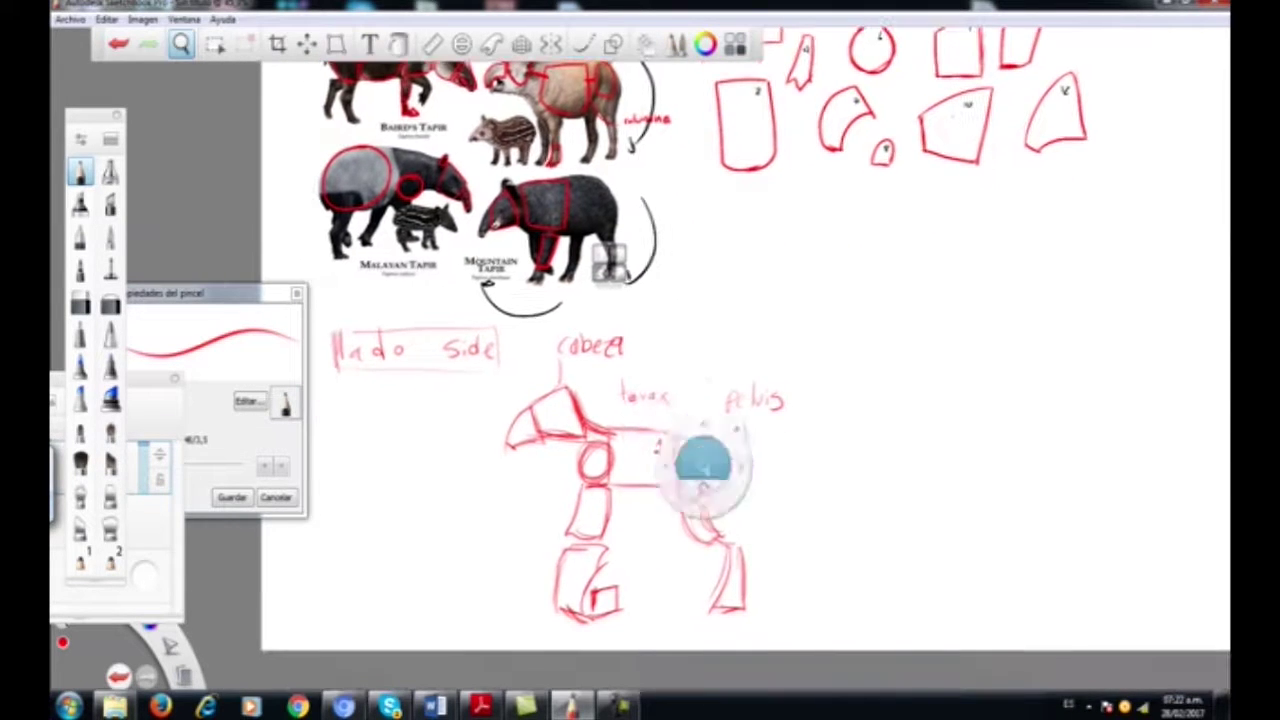
drag(574, 548, 610, 547)
- Erase the labels "cabeza", "torax" and "pelvis" around the side-view sketch with the hard eraser
key(space)
mouse_move(597, 345)
mouse_down()
mouse_move(602, 298)
mouse_move(603, 317)
mouse_up()
key(space)
mouse_move(665, 390)
mouse_down()
mouse_move(646, 434)
mouse_move(660, 424)
mouse_up()
click(81, 303)
drag(790, 430, 778, 432)
mouse_move(607, 376)
mouse_down()
mouse_move(577, 394)
mouse_move(545, 342)
mouse_up()
- With the pencil brush, draw a slanted four-sided plate along the back above the thorax square
key(space)
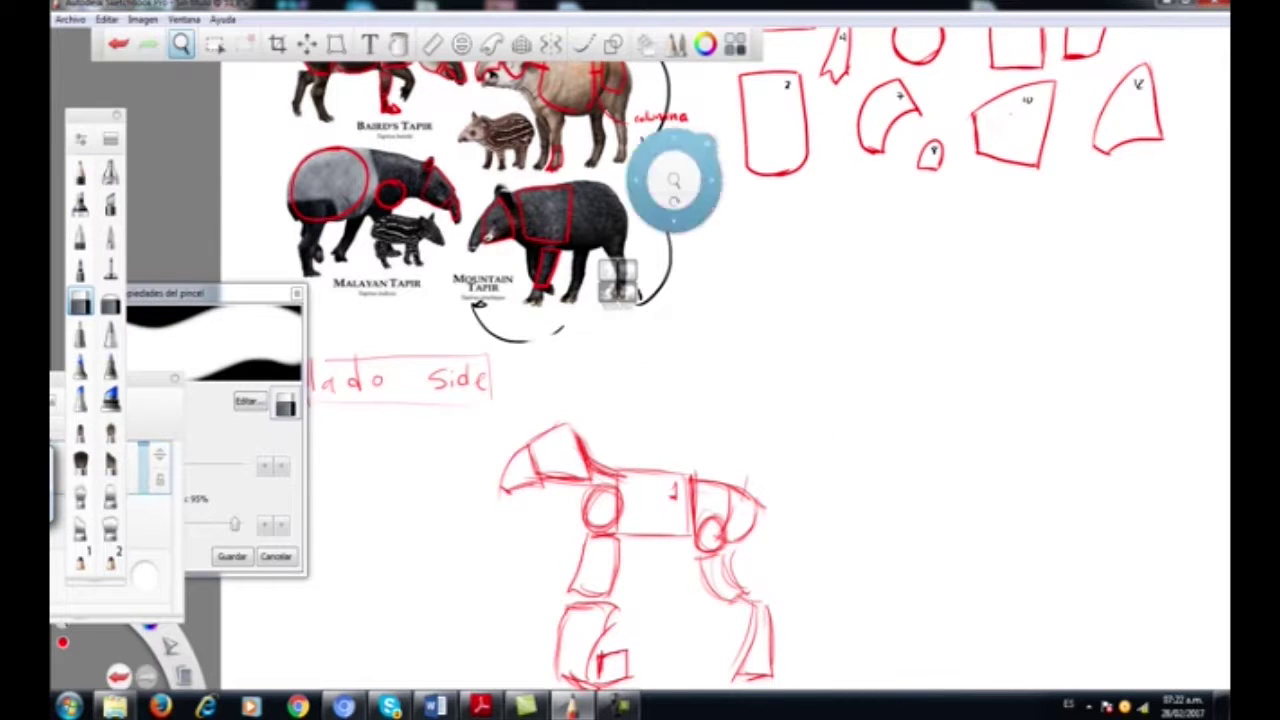
drag(675, 182, 673, 214)
click(81, 172)
key(space)
mouse_move(676, 316)
mouse_down()
mouse_move(577, 439)
mouse_move(619, 392)
mouse_move(647, 314)
mouse_up()
mouse_move(578, 403)
mouse_down()
mouse_move(592, 427)
mouse_move(647, 420)
mouse_up()
drag(580, 392, 655, 414)
mouse_move(654, 414)
mouse_down()
mouse_move(654, 434)
mouse_move(638, 431)
mouse_up()
drag(572, 393, 590, 429)
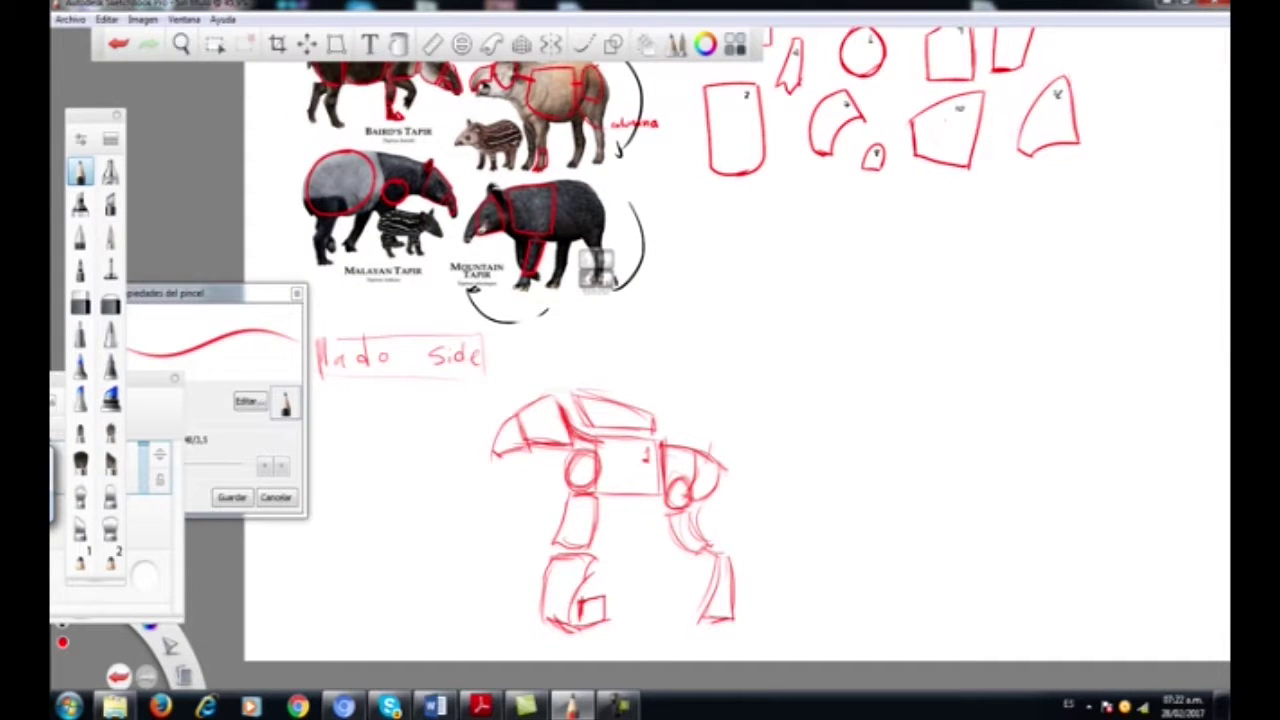
- Lasso the head and trunk of the side-view sketch and move them forward, away from the thorax
drag(171, 647, 202, 615)
mouse_move(576, 416)
mouse_down()
mouse_move(524, 381)
mouse_move(476, 444)
mouse_move(540, 476)
mouse_move(580, 424)
mouse_up()
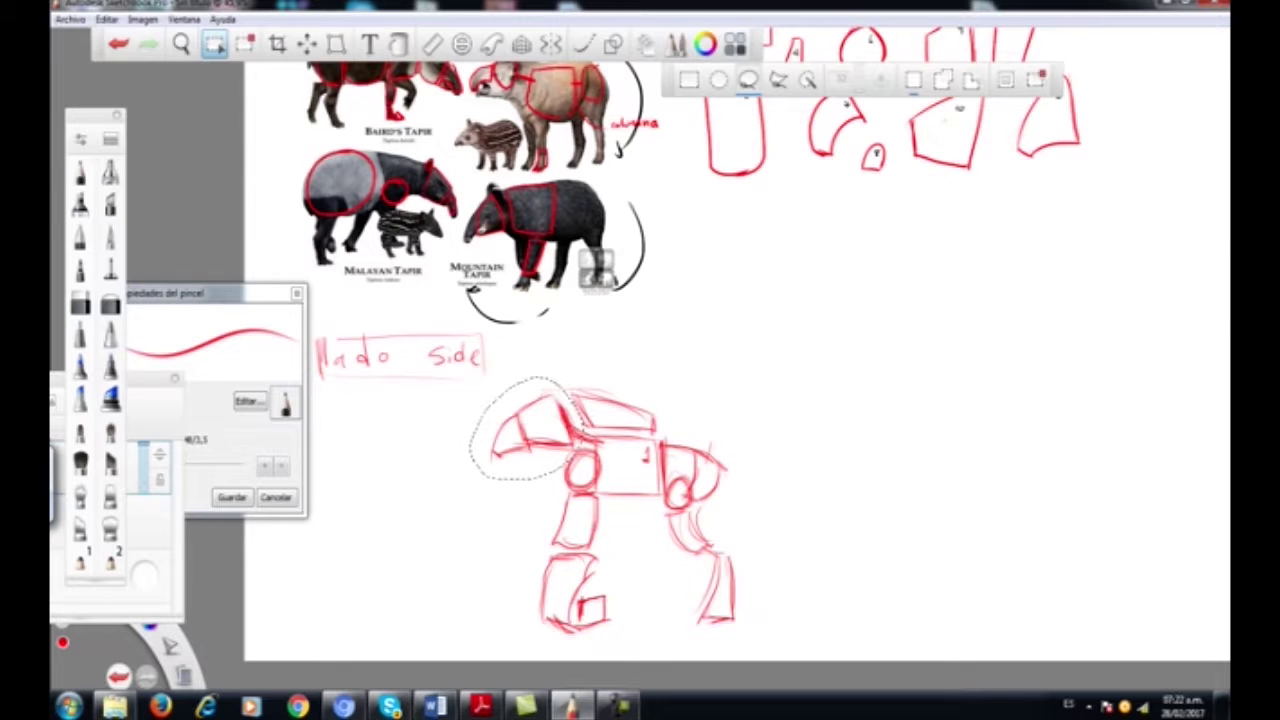
key(v)
mouse_move(556, 500)
mouse_down()
mouse_move(524, 503)
mouse_move(582, 508)
mouse_up()
- With the pencil brush, redraw the neck lines joining head and thorax, and extend the back plate forward
click(80, 172)
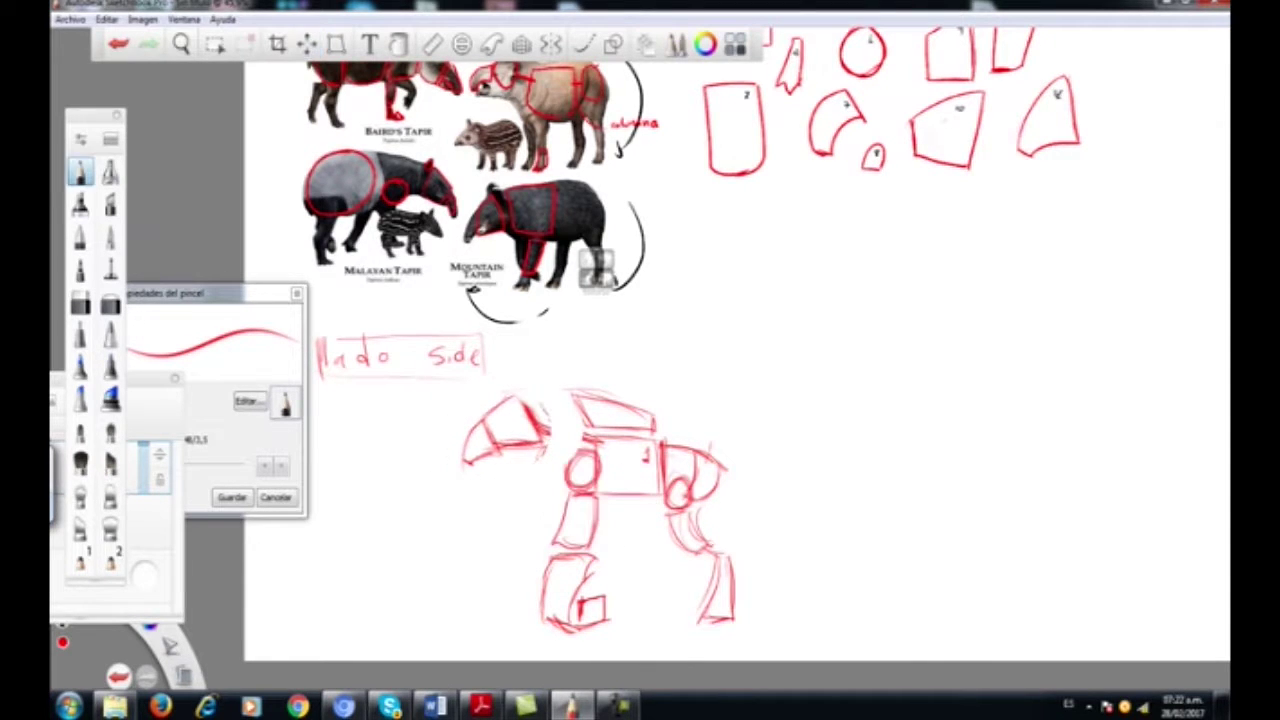
mouse_move(523, 396)
mouse_down()
mouse_move(535, 421)
mouse_move(584, 438)
mouse_move(576, 428)
mouse_up()
mouse_move(556, 396)
mouse_down()
mouse_move(604, 404)
mouse_move(646, 433)
mouse_up()
mouse_move(550, 421)
mouse_down()
mouse_move(602, 441)
mouse_move(575, 490)
mouse_up()
- Add a pointed foot at the base of the hind leg
drag(718, 602, 688, 622)
drag(686, 624, 737, 625)
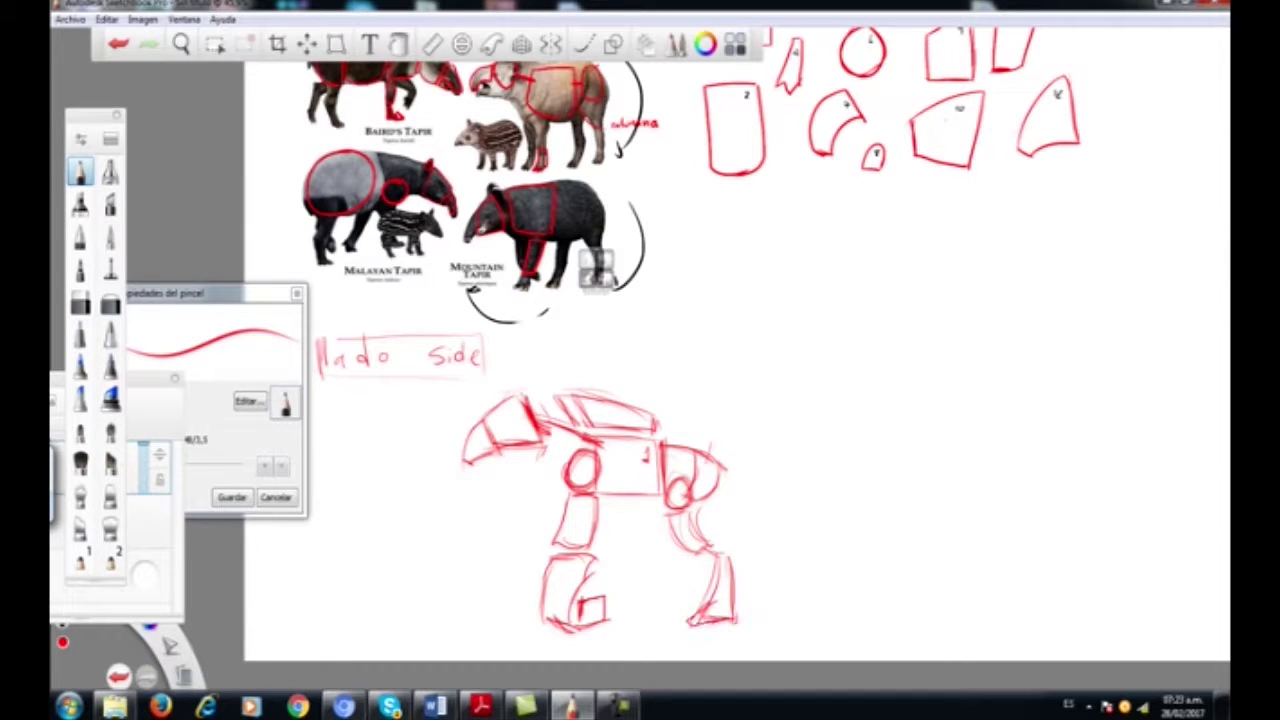
- Draw a short curved tail behind the pelvis and a small round ear on top of the head
mouse_move(729, 463)
mouse_down()
mouse_move(748, 462)
mouse_move(722, 477)
mouse_up()
mouse_move(524, 404)
mouse_down()
mouse_move(516, 386)
mouse_move(534, 382)
mouse_move(538, 406)
mouse_move(540, 386)
mouse_up()
key(space)
drag(695, 348, 756, 450)
mouse_move(638, 410)
mouse_down()
mouse_move(757, 443)
mouse_move(820, 366)
mouse_up()
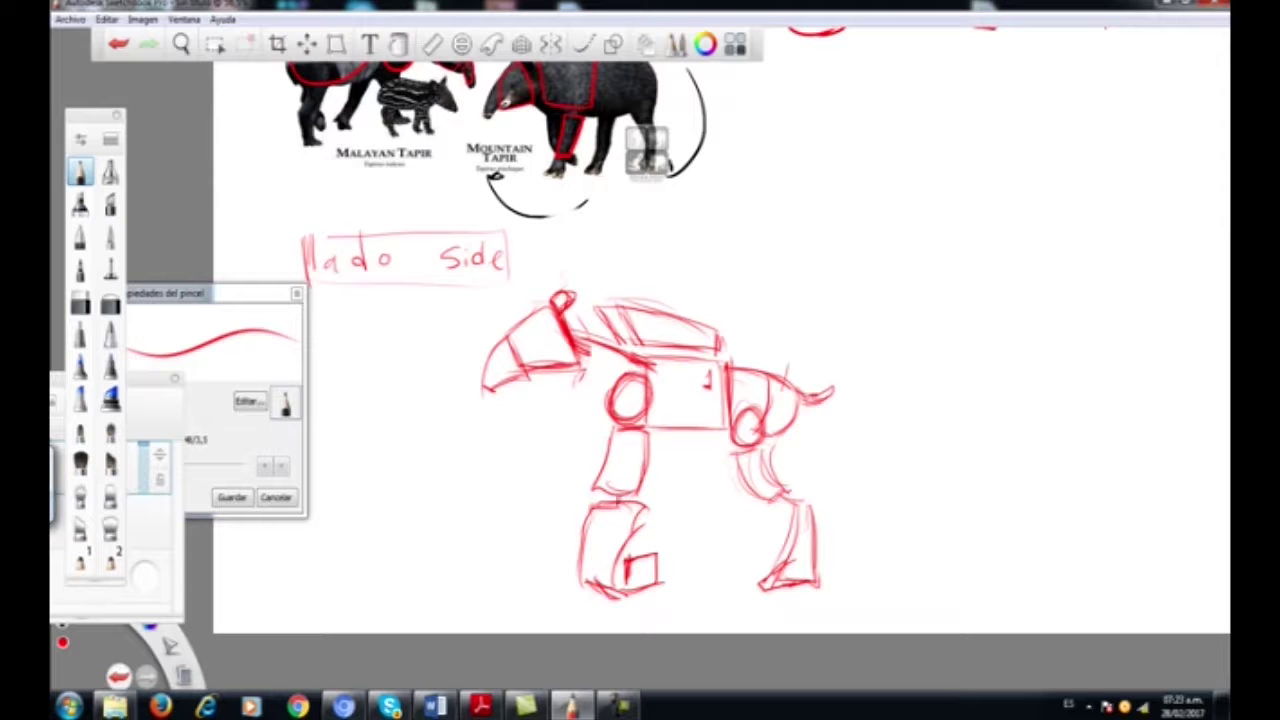
key(space)
drag(600, 394, 643, 356)
drag(643, 356, 585, 361)
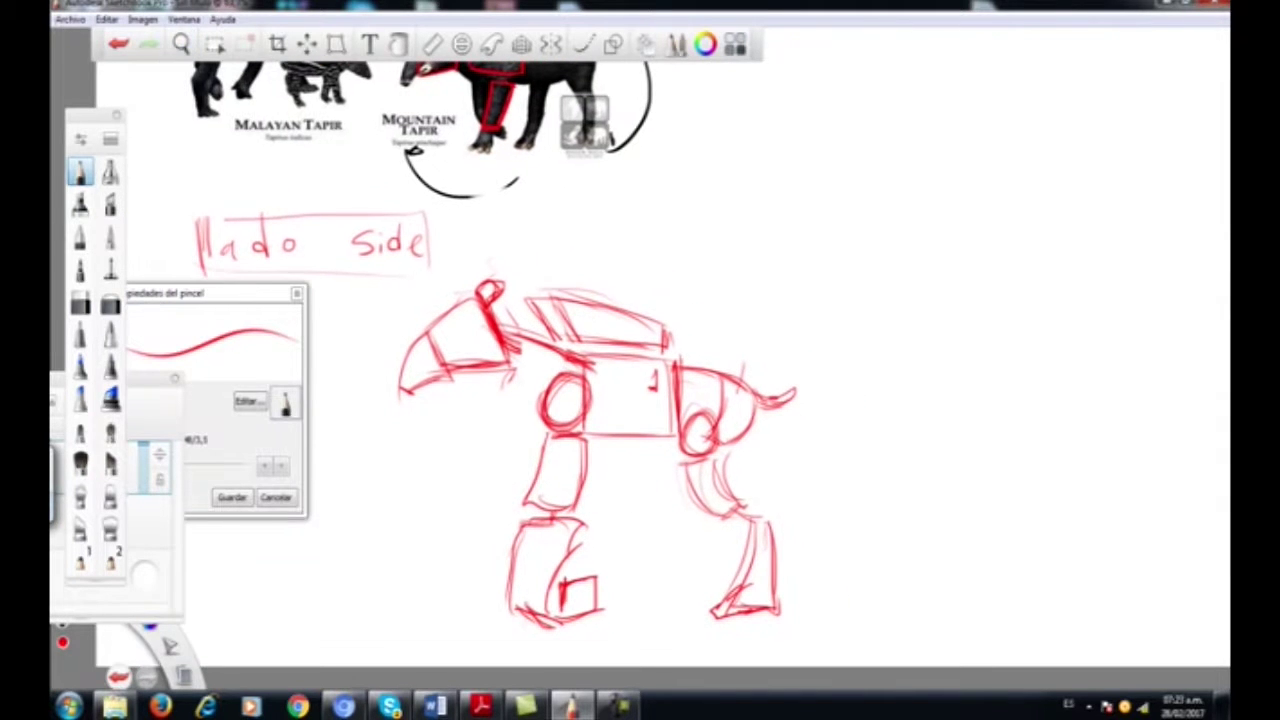
key(space)
drag(682, 325, 583, 416)
drag(658, 376, 645, 391)
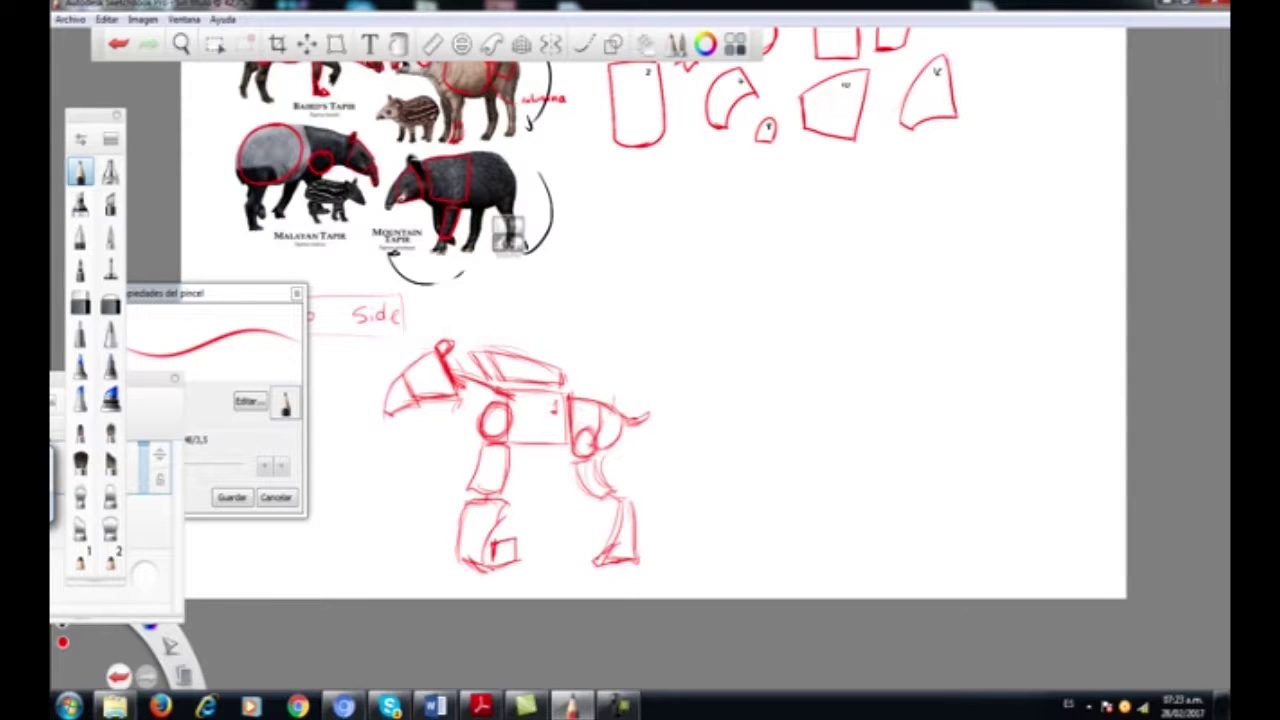
- Sketch a squarish thorax block in the empty area beside the side-view creature and number it 1
drag(749, 370, 763, 438)
mouse_move(752, 362)
mouse_down()
mouse_move(806, 360)
mouse_move(816, 422)
mouse_up()
drag(808, 354, 814, 418)
mouse_move(750, 368)
mouse_down()
mouse_move(762, 436)
mouse_move(816, 430)
mouse_up()
drag(818, 382, 814, 430)
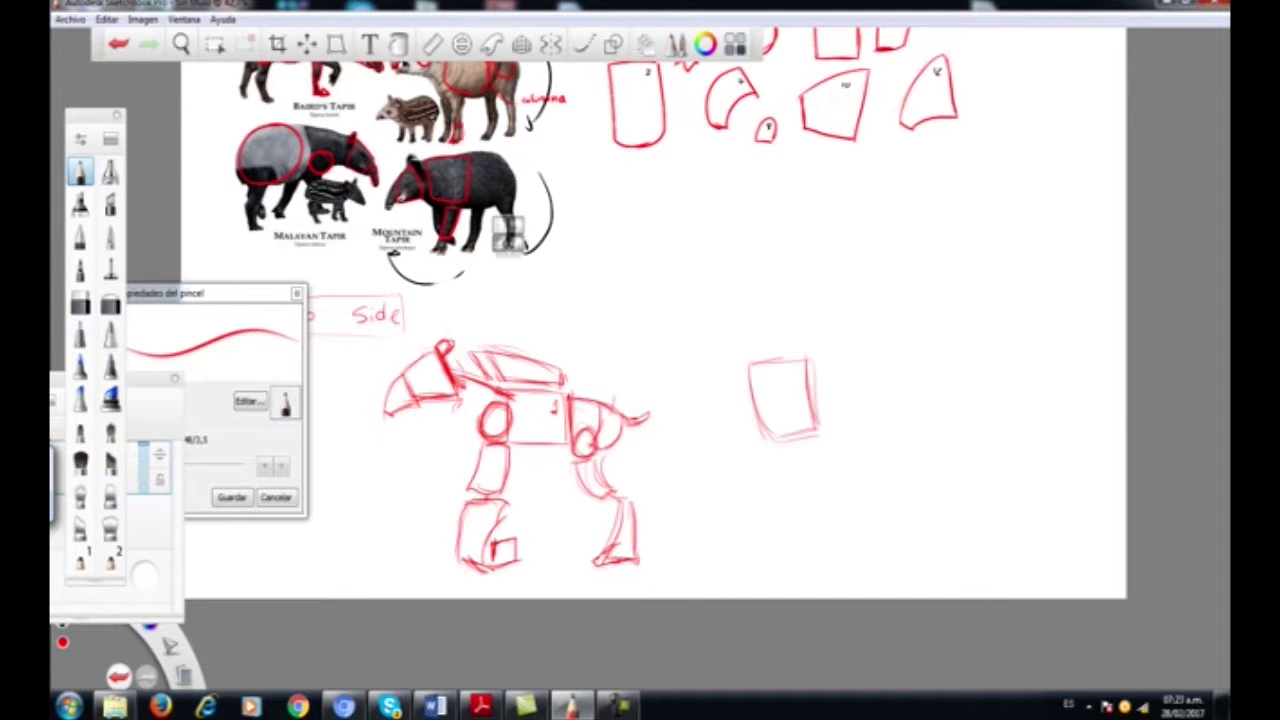
drag(797, 369, 797, 391)
- Draw a round head above the new thorax, join it with a neck line and number it 5
key(space)
mouse_move(816, 330)
mouse_down()
mouse_move(822, 387)
mouse_move(780, 415)
mouse_up()
drag(796, 378, 796, 400)
drag(754, 344, 786, 361)
mouse_move(764, 311)
mouse_down()
mouse_move(757, 344)
mouse_move(776, 304)
mouse_move(800, 348)
mouse_move(762, 366)
mouse_move(762, 302)
mouse_move(742, 429)
mouse_move(744, 399)
mouse_up()
key(space)
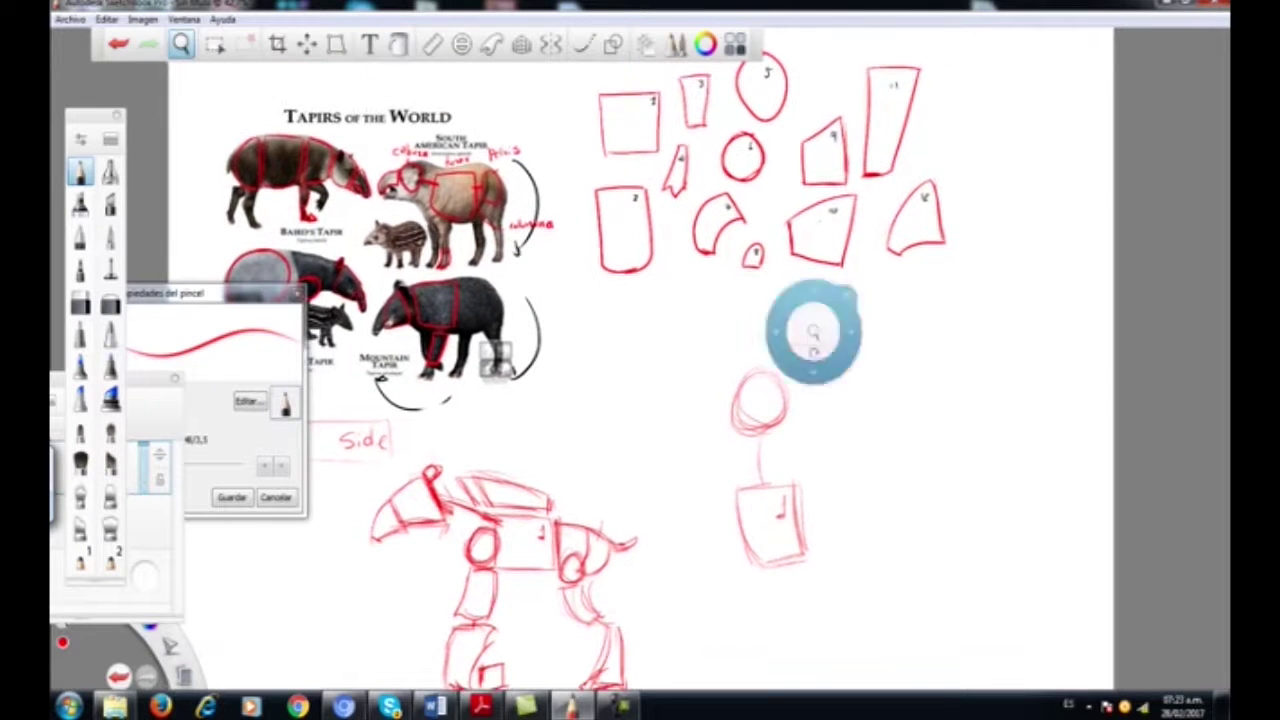
key(space)
drag(852, 508, 843, 483)
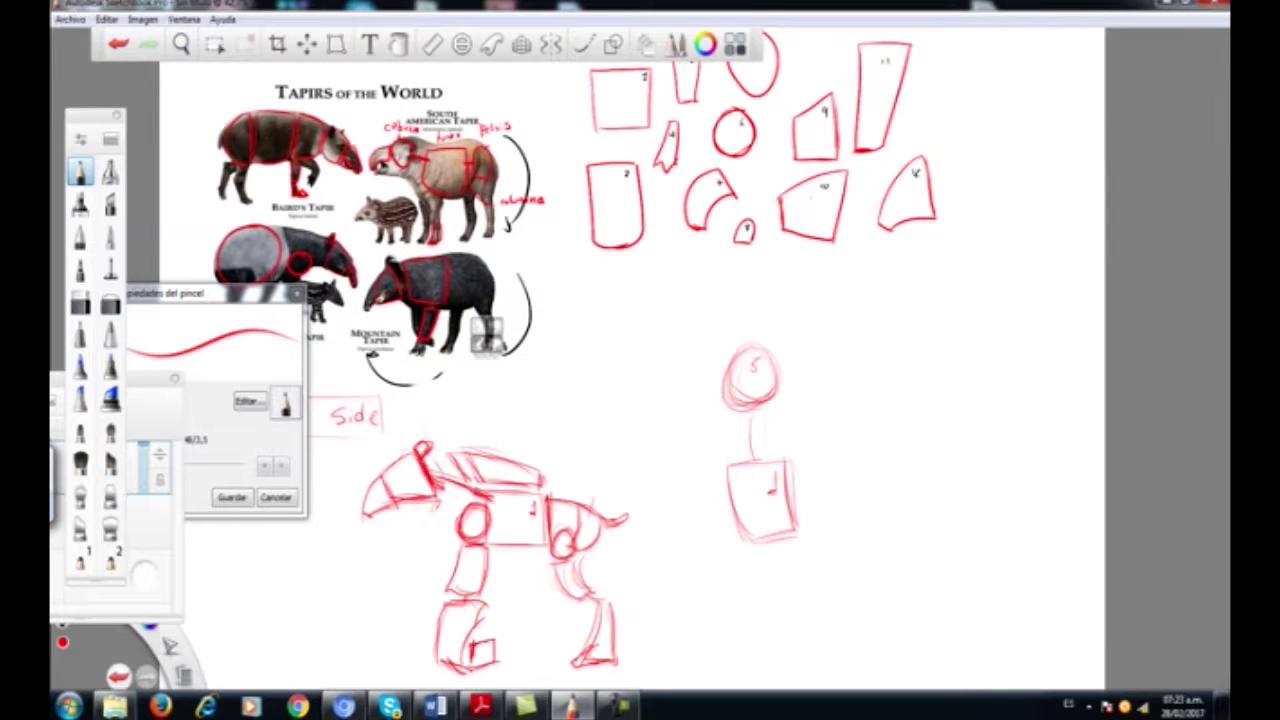
- Add a round-bottomed pelvis numbered 2 below the thorax and a small shoulder circle at each upper corner of the thorax
mouse_move(776, 538)
mouse_down()
mouse_move(778, 558)
mouse_move(794, 555)
mouse_move(766, 592)
mouse_move(806, 588)
mouse_move(770, 598)
mouse_move(790, 571)
mouse_up()
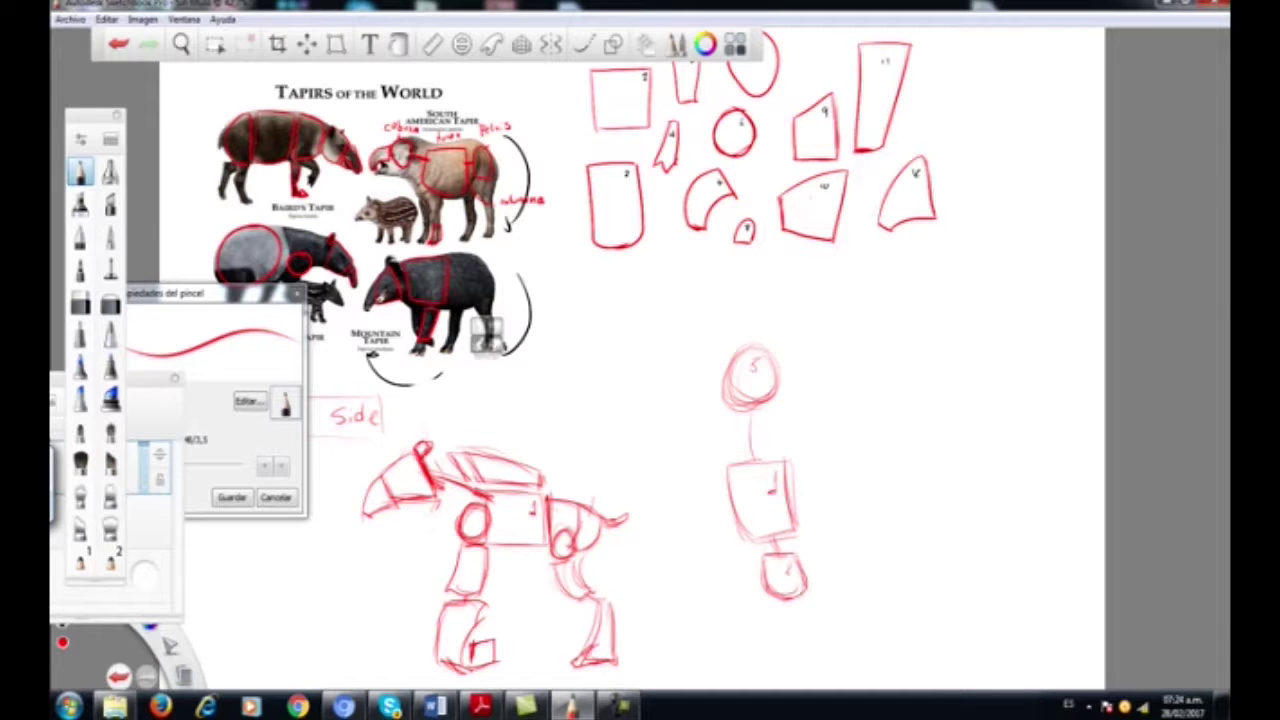
key(space)
drag(770, 440, 710, 390)
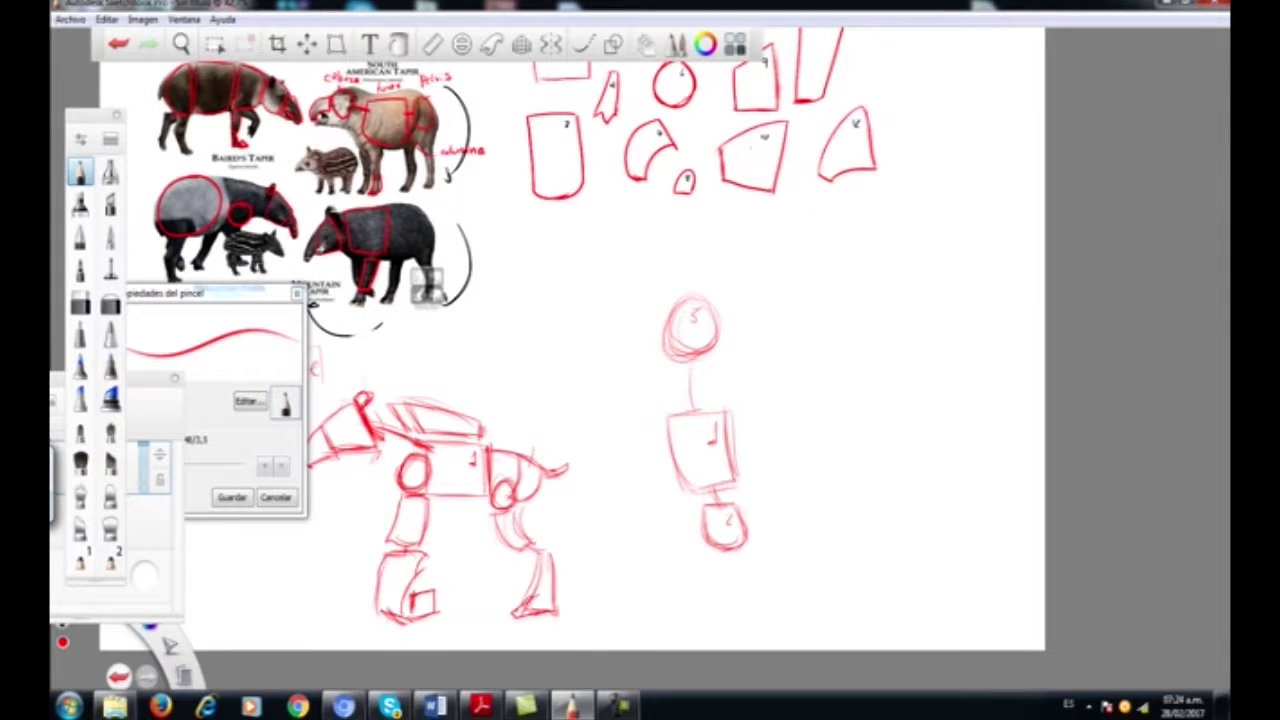
mouse_move(668, 408)
mouse_down()
mouse_move(650, 428)
mouse_move(668, 436)
mouse_move(654, 412)
mouse_move(726, 430)
mouse_move(748, 406)
mouse_up()
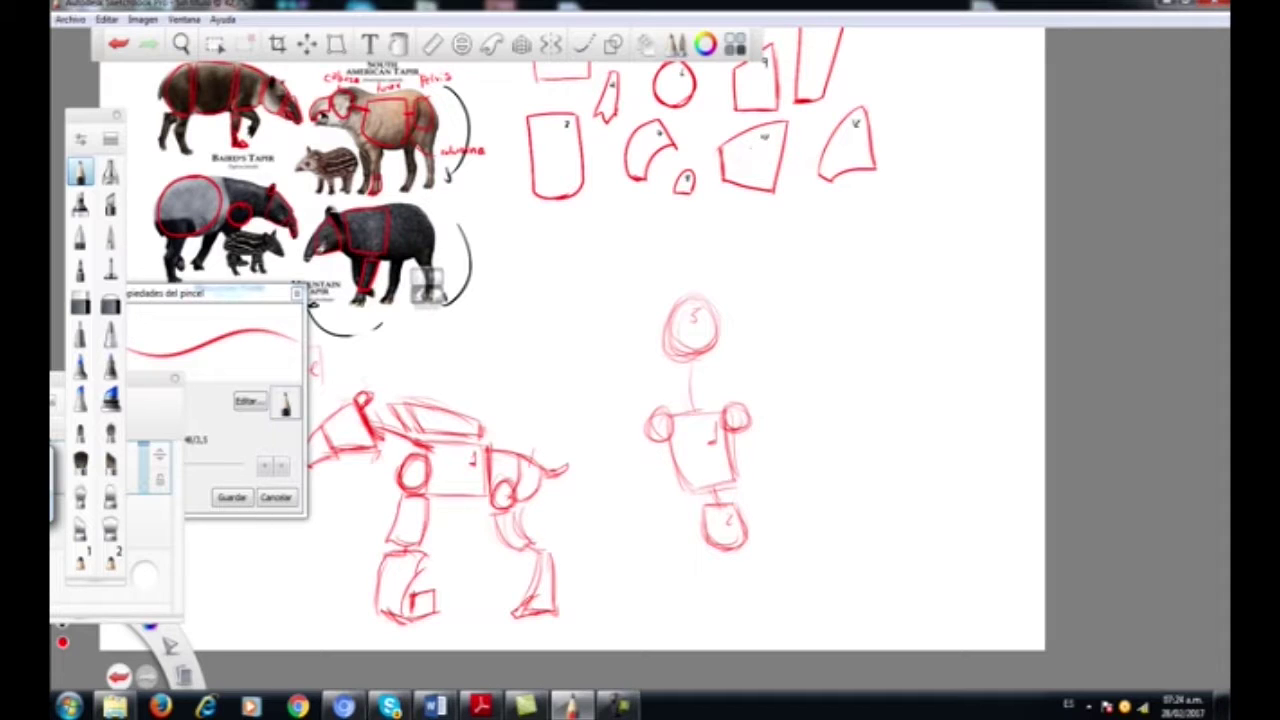
- Draw both legs below the pelvis with angular thighs, curved lower-leg lines and pointed feet
mouse_move(704, 530)
mouse_down()
mouse_move(690, 572)
mouse_move(702, 578)
mouse_move(732, 546)
mouse_move(770, 560)
mouse_up()
mouse_move(770, 560)
mouse_down()
mouse_move(681, 623)
mouse_move(718, 626)
mouse_move(727, 608)
mouse_up()
drag(727, 608, 713, 626)
mouse_move(770, 560)
mouse_down()
mouse_move(770, 612)
mouse_move(756, 628)
mouse_move(792, 626)
mouse_move(780, 602)
mouse_up()
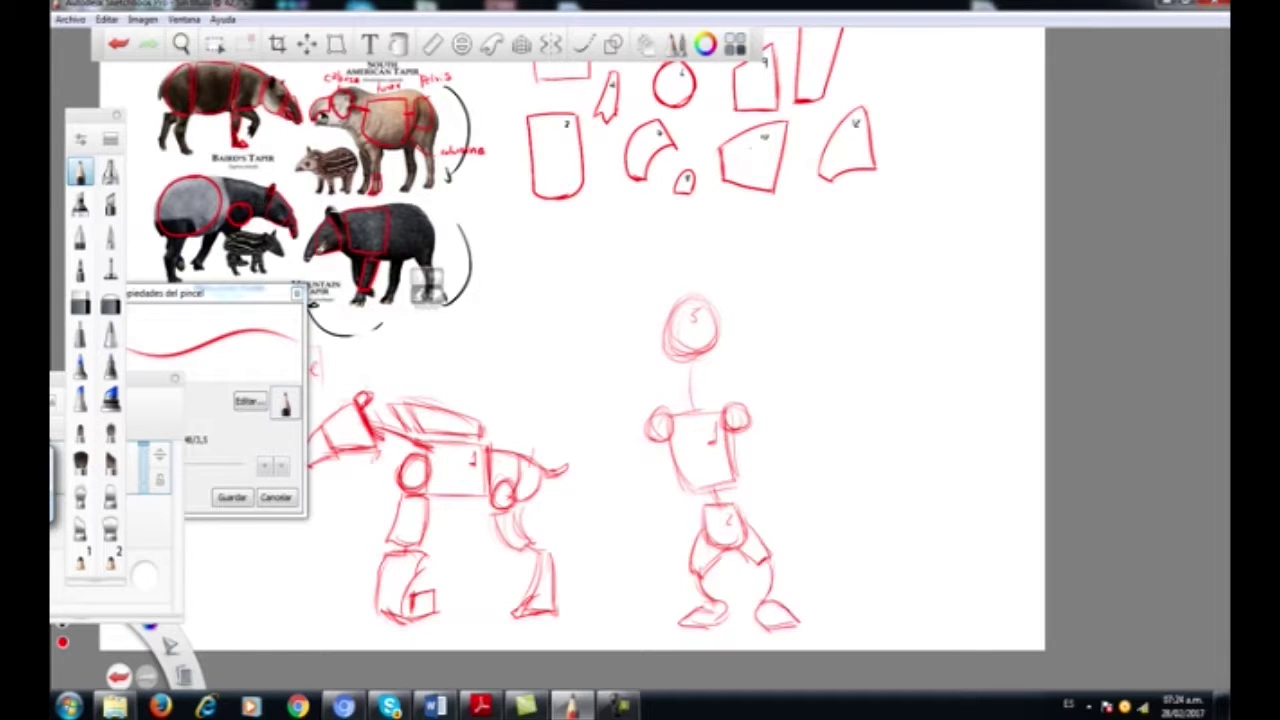
- Draw a tapered upper arm hanging from each shoulder circle of the upright figure
key(space)
drag(708, 378, 688, 397)
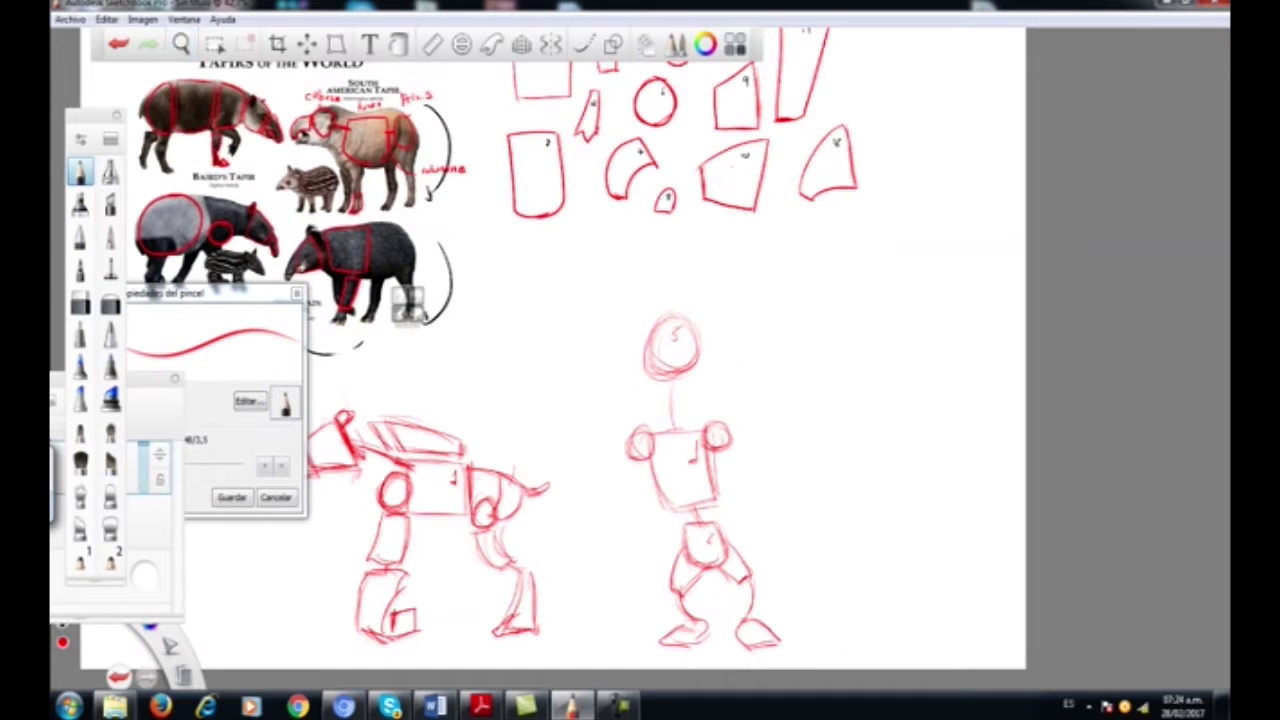
mouse_move(626, 474)
mouse_down()
mouse_move(646, 478)
mouse_move(620, 528)
mouse_move(636, 534)
mouse_move(622, 540)
mouse_up()
drag(623, 540, 637, 530)
mouse_move(728, 450)
mouse_down()
mouse_move(732, 488)
mouse_move(742, 467)
mouse_up()
mouse_move(740, 466)
mouse_down()
mouse_move(752, 502)
mouse_move(738, 504)
mouse_up()
drag(736, 502, 746, 514)
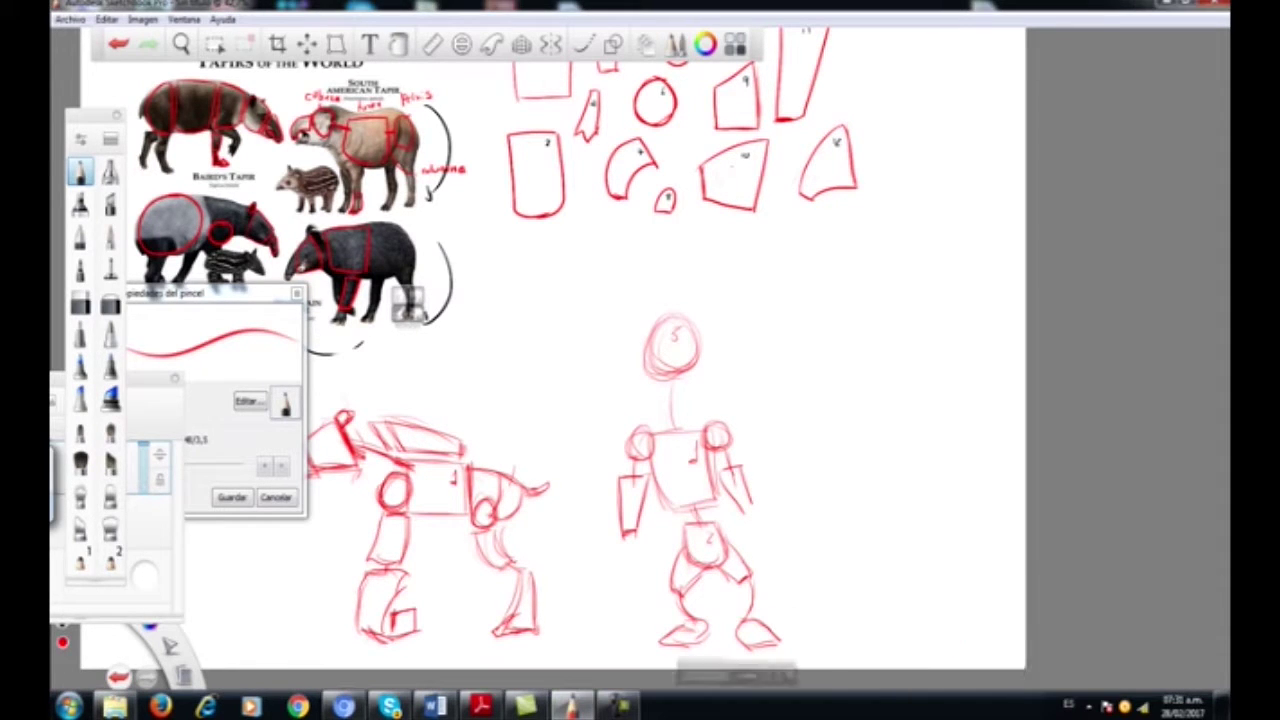
drag(746, 515, 757, 509)
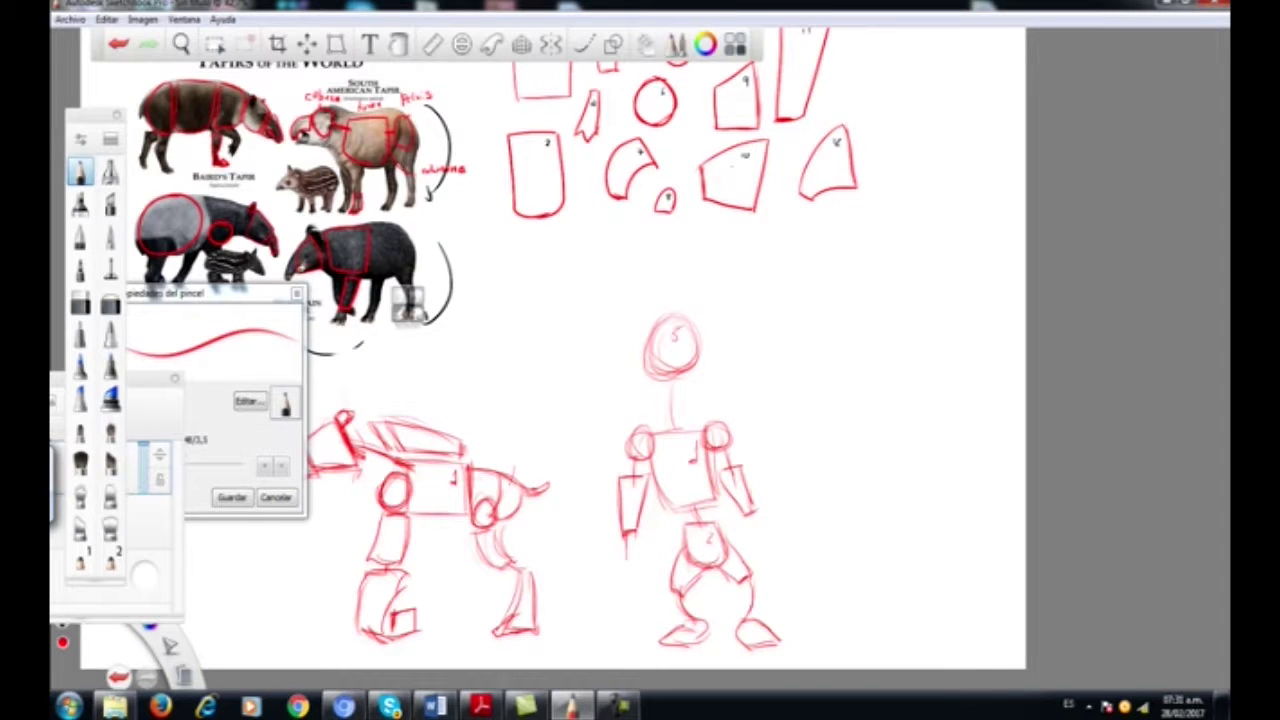
- Add a long blocky forearm below each upper arm of the upright figure
mouse_move(618, 552)
mouse_down()
mouse_move(647, 543)
mouse_move(616, 608)
mouse_up()
drag(646, 544, 648, 600)
drag(619, 568, 648, 606)
drag(758, 514, 752, 588)
mouse_move(762, 536)
mouse_down()
mouse_move(764, 590)
mouse_move(782, 590)
mouse_up()
drag(784, 584, 762, 596)
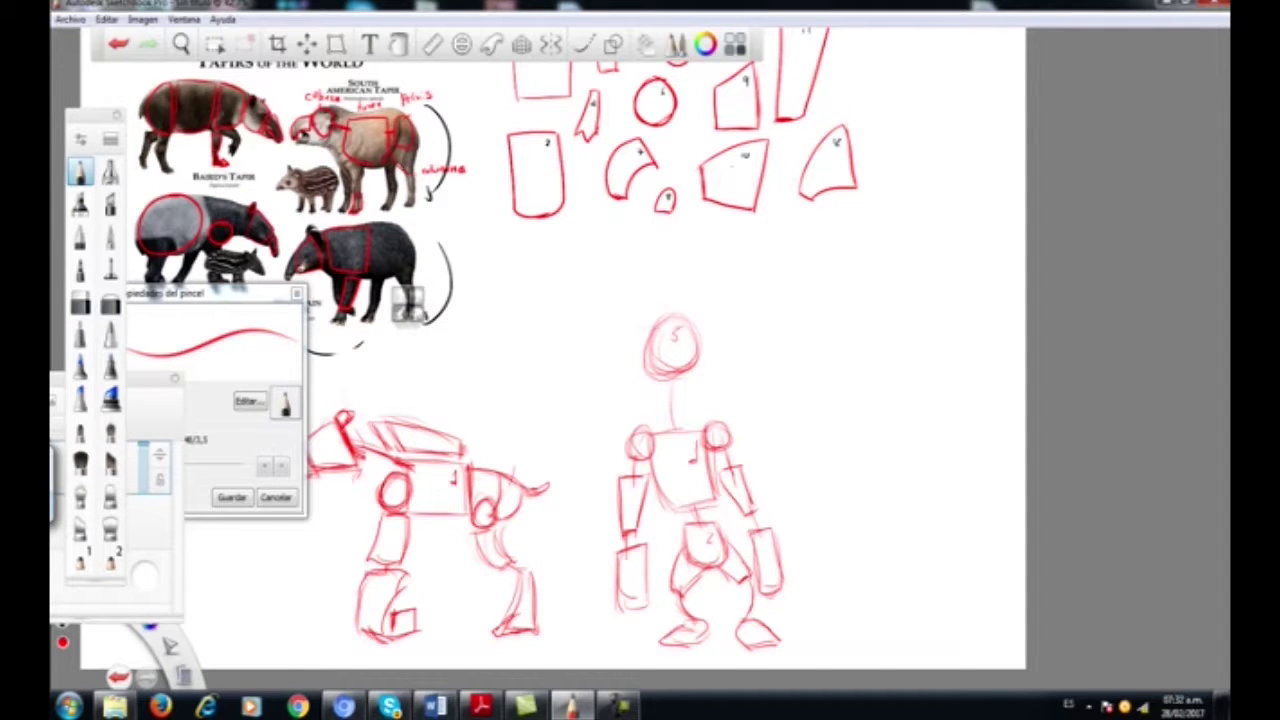
- Draw a curved tapir trunk on the front of the head and a tapered neck down to the thorax
mouse_move(662, 326)
mouse_down()
mouse_move(636, 338)
mouse_move(625, 367)
mouse_move(662, 368)
mouse_up()
drag(661, 344, 664, 366)
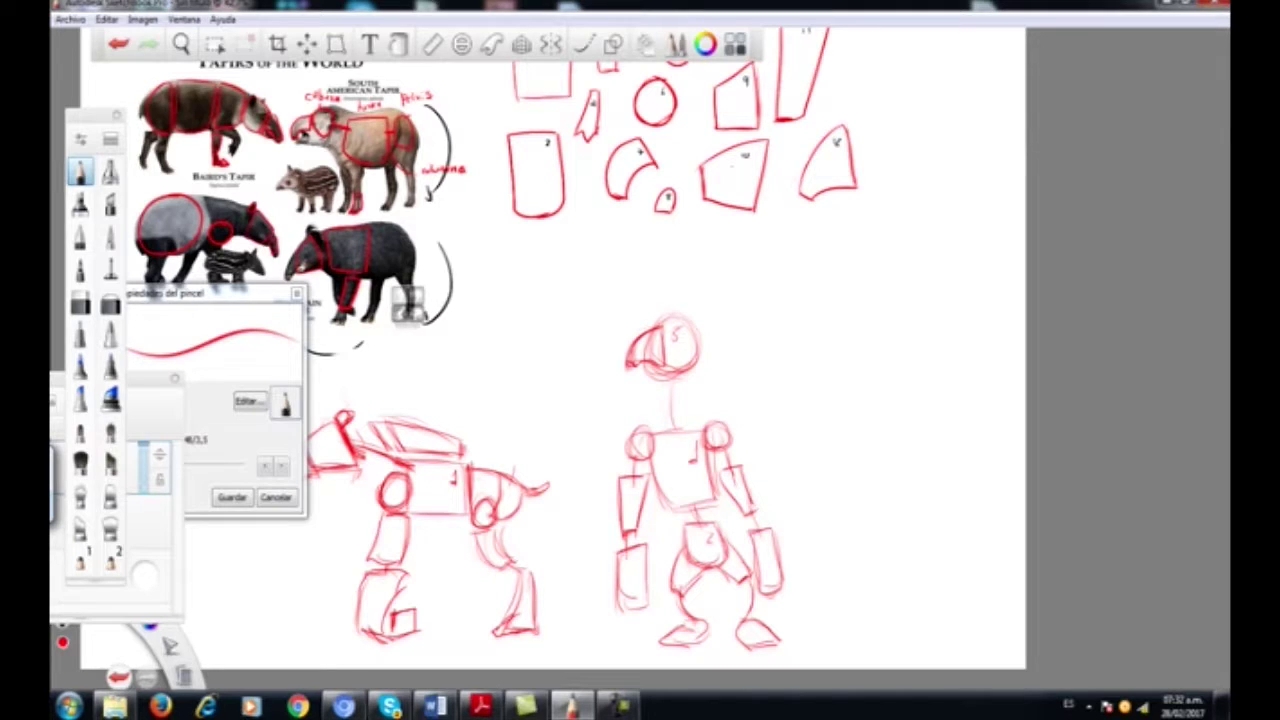
mouse_move(692, 378)
mouse_down()
mouse_move(660, 390)
mouse_move(686, 380)
mouse_up()
drag(672, 380, 704, 374)
drag(700, 376, 704, 436)
mouse_move(662, 386)
mouse_down()
mouse_move(652, 456)
mouse_move(692, 426)
mouse_up()
drag(648, 422, 696, 422)
mouse_move(656, 428)
mouse_down()
mouse_move(704, 424)
mouse_move(692, 424)
mouse_up()
- Retrace the back of the head with a small ear, and round off the ends of both forearms
mouse_move(660, 324)
mouse_down()
mouse_move(688, 320)
mouse_move(700, 366)
mouse_up()
mouse_move(642, 560)
mouse_down()
mouse_move(648, 600)
mouse_move(636, 614)
mouse_up()
mouse_move(754, 548)
mouse_down()
mouse_move(764, 590)
mouse_move(784, 604)
mouse_up()
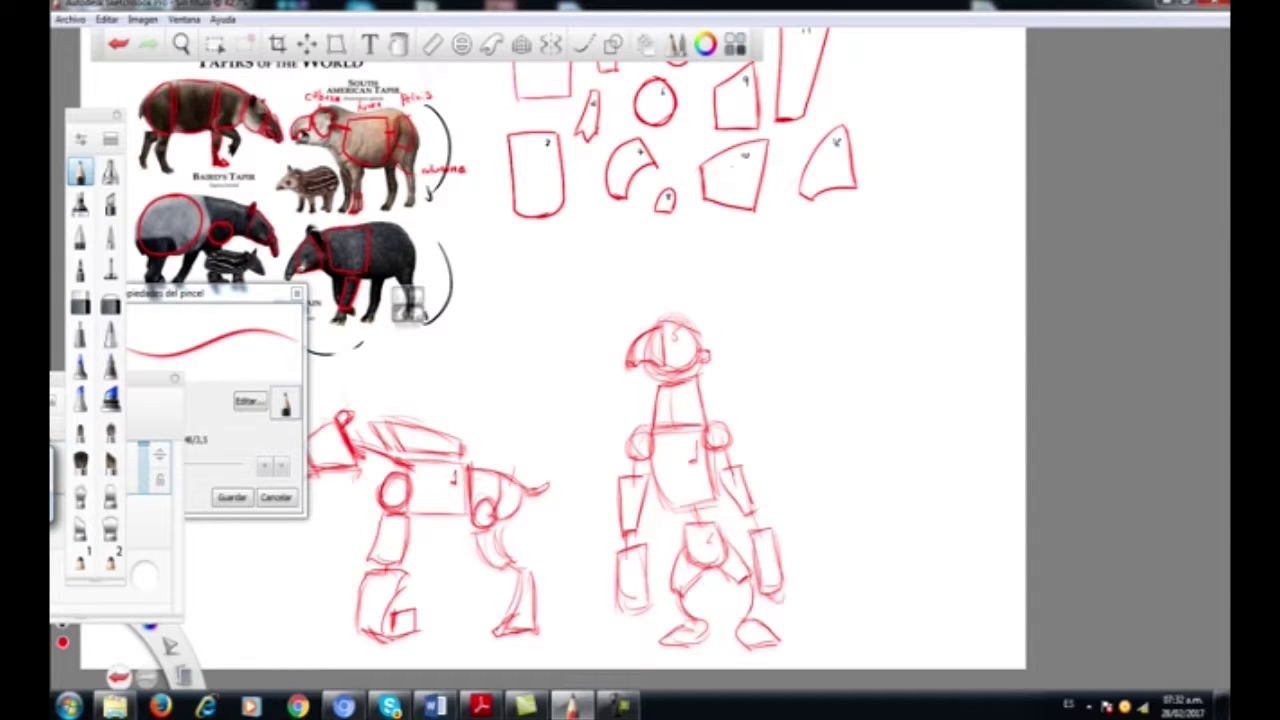
- Lasso both sketched figures together, move them toward the left edge of the canvas and deselect them
key(space)
drag(700, 365, 720, 434)
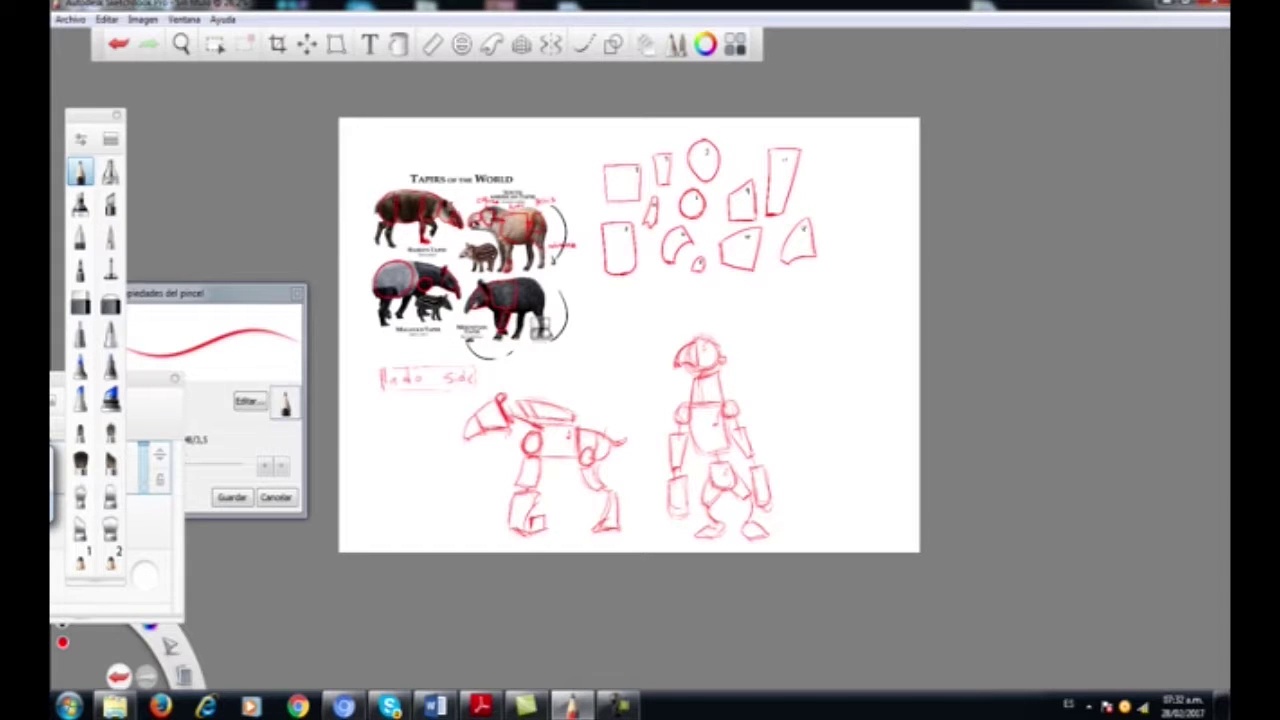
key(space)
drag(698, 385, 701, 297)
drag(485, 415, 590, 444)
drag(167, 648, 206, 622)
mouse_move(718, 288)
mouse_down()
mouse_move(806, 323)
mouse_move(600, 362)
mouse_move(472, 364)
mouse_move(400, 440)
mouse_move(460, 577)
mouse_move(600, 578)
mouse_move(865, 545)
mouse_move(848, 415)
mouse_move(815, 334)
mouse_up()
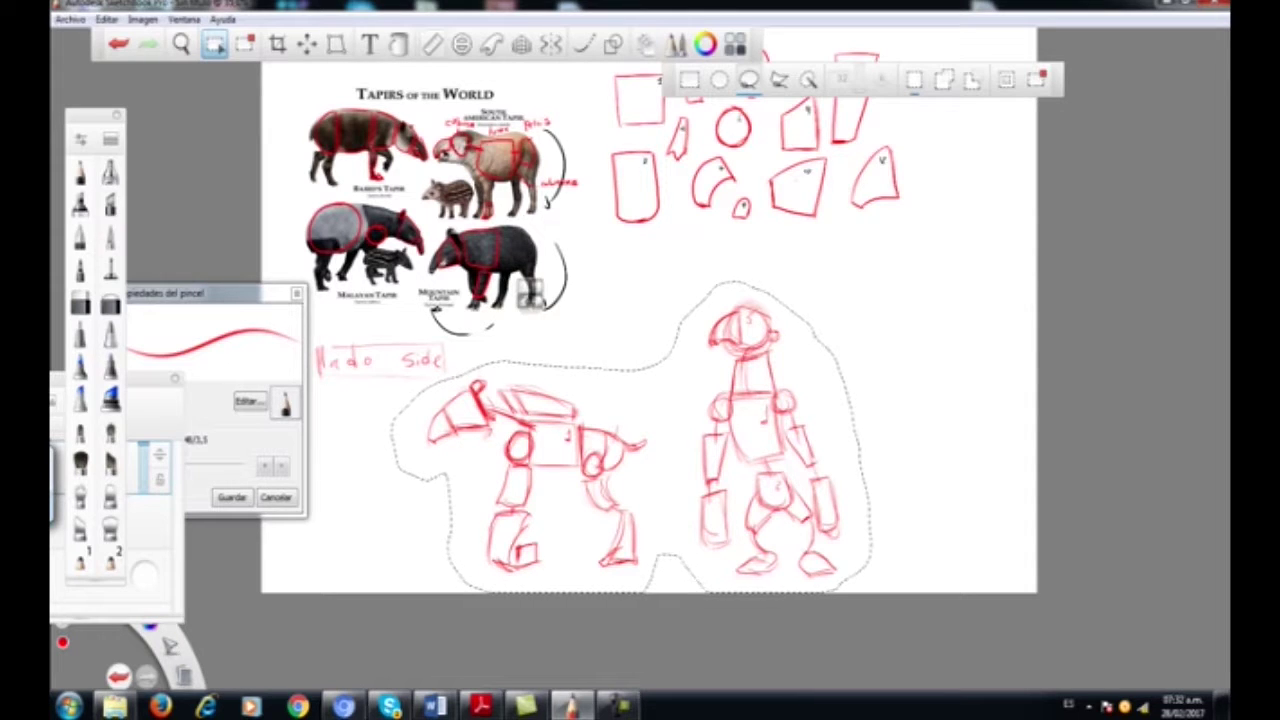
click(307, 44)
drag(727, 528, 637, 528)
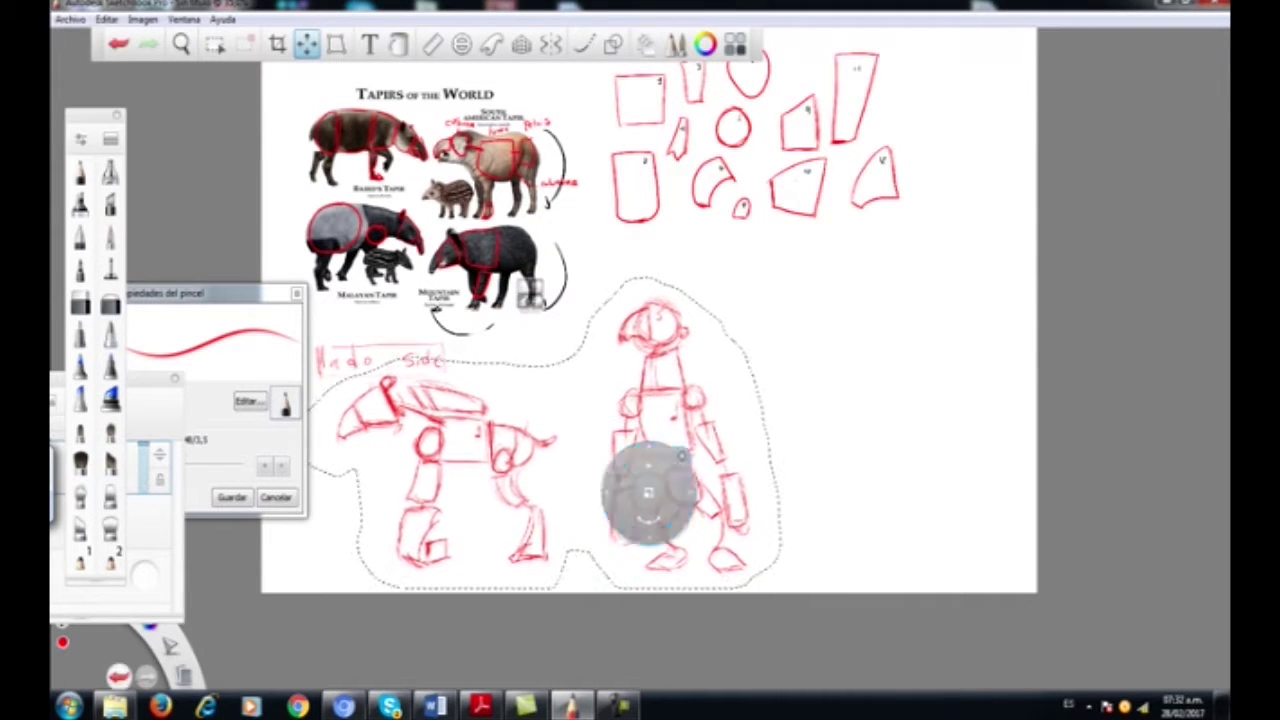
key(ctrl+d)
- Switch to the felt-tip pen (Rotulador) and pick the Copic colour 110 Special Black
key(space)
mouse_move(828, 370)
mouse_down()
mouse_move(768, 377)
mouse_move(859, 355)
mouse_move(841, 430)
mouse_up()
click(111, 268)
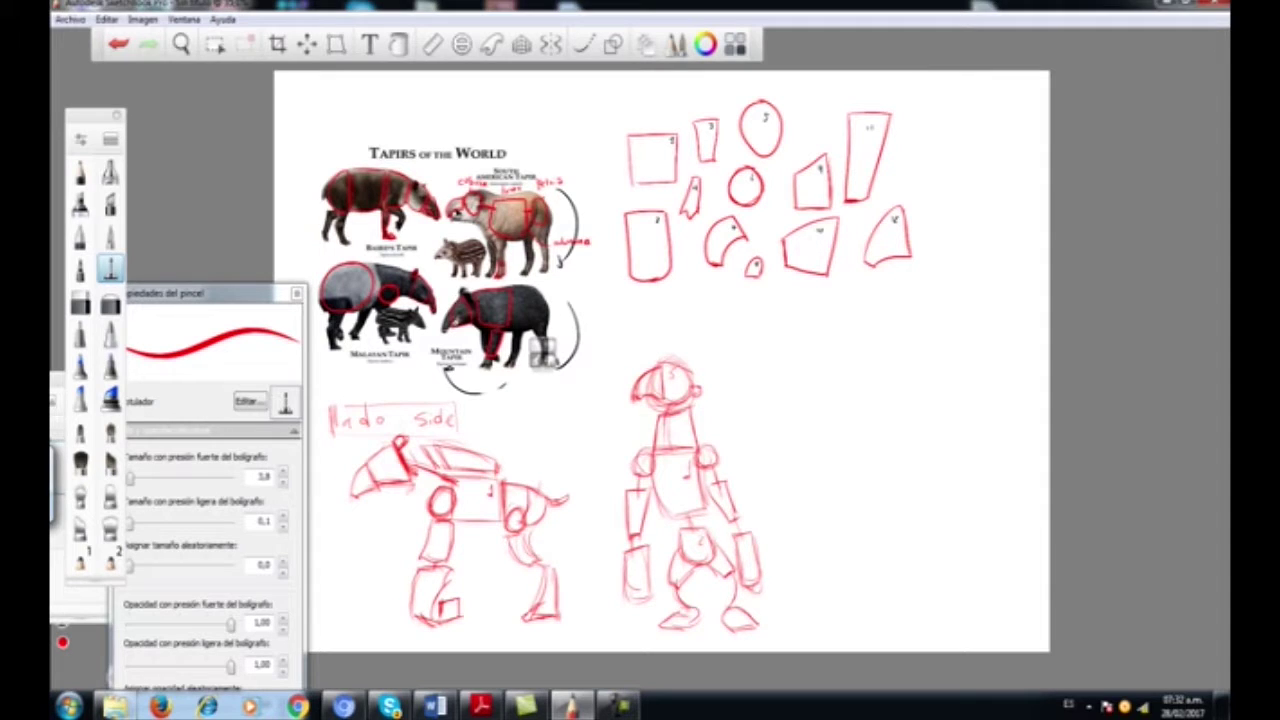
drag(210, 293, 206, 132)
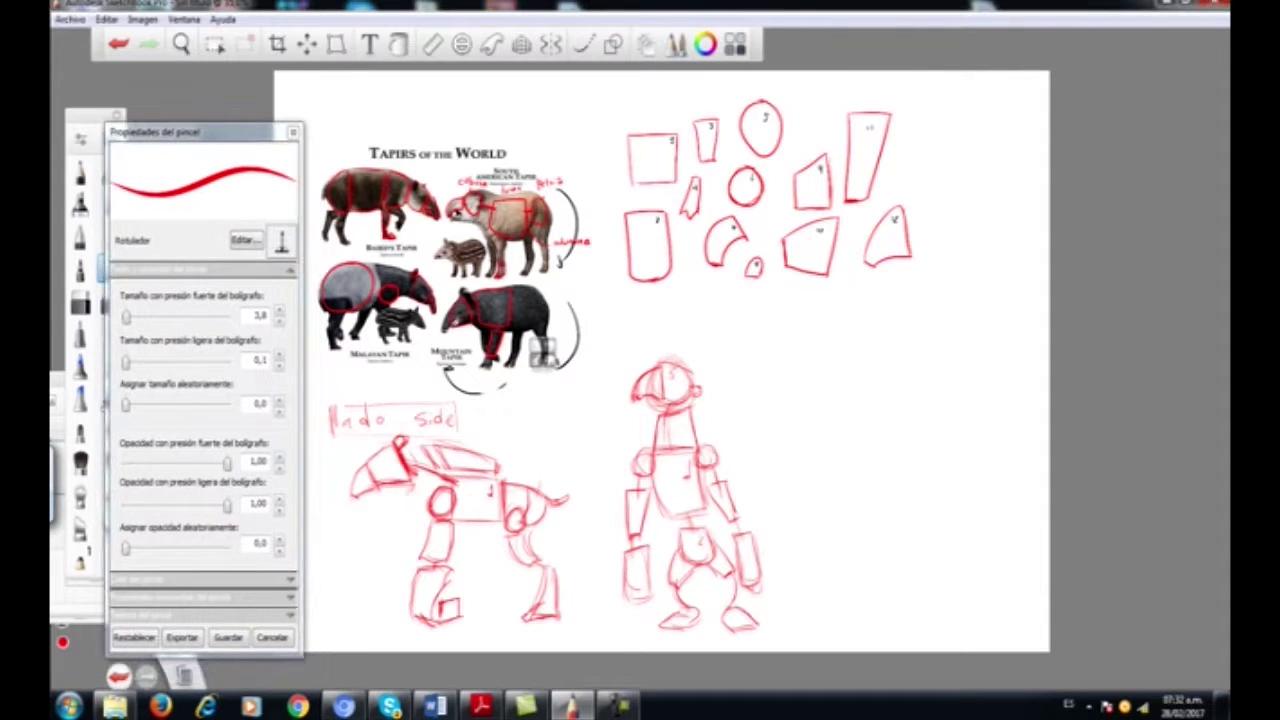
click(735, 44)
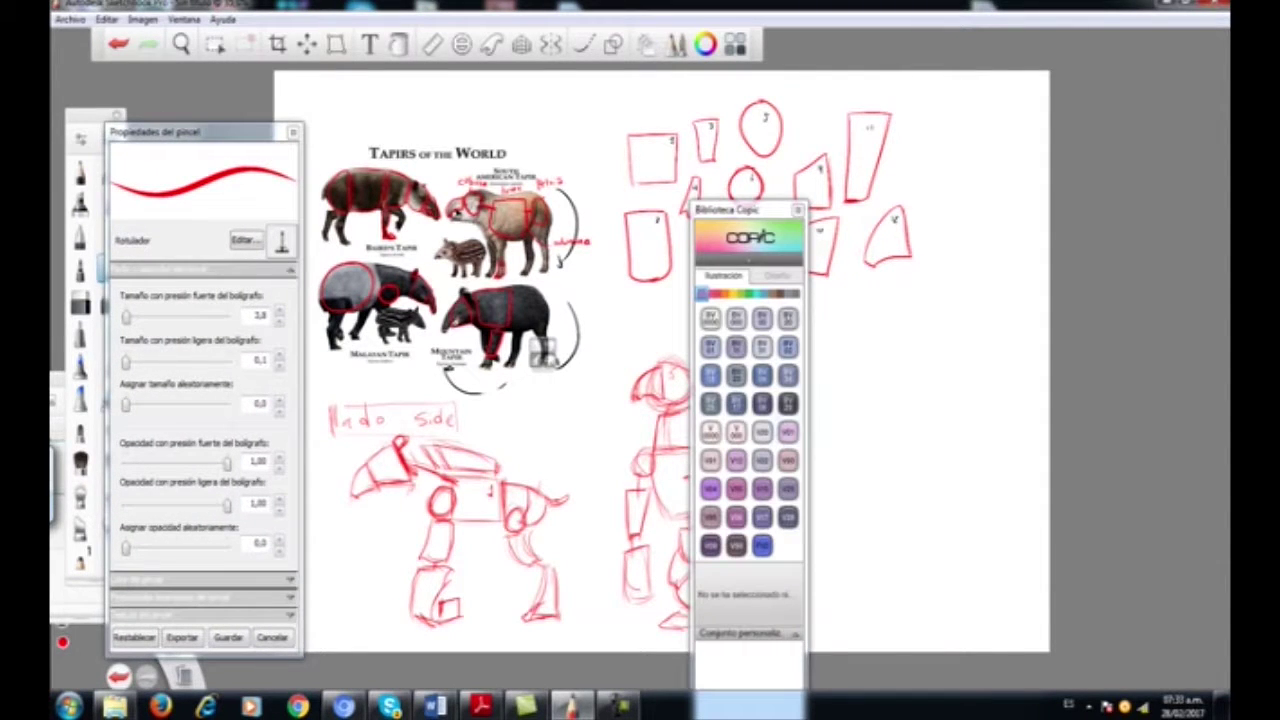
click(795, 294)
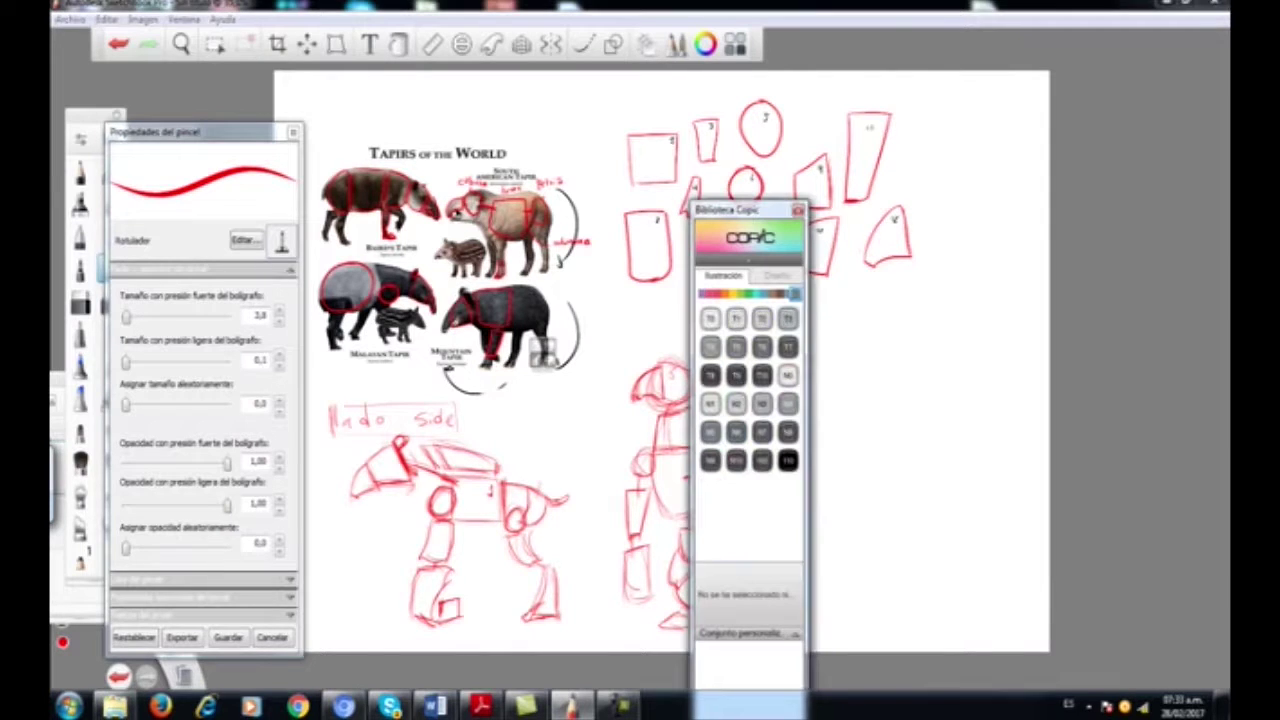
click(762, 460)
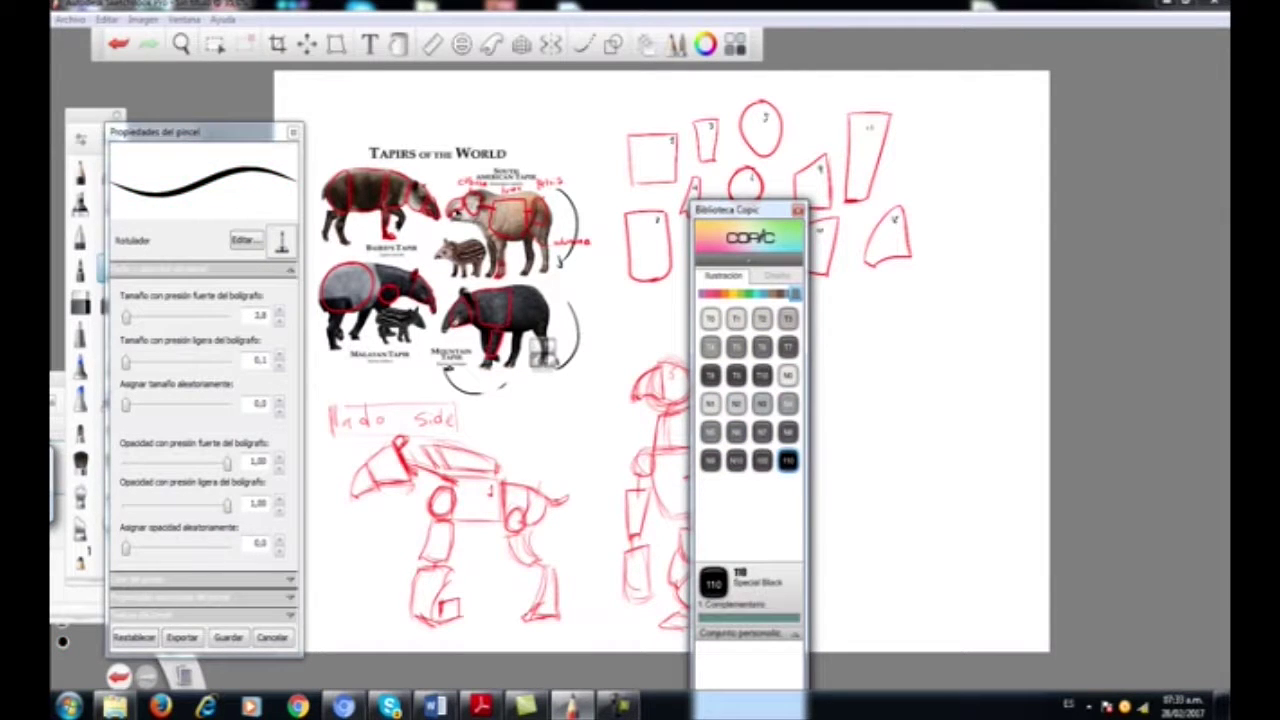
click(798, 210)
- Set the heavy-pressure brush size to 22.3 and paint a solid silhouette of a trunked head and sloping torso beside the upright figure
key(space)
drag(908, 460, 917, 284)
drag(915, 206, 956, 330)
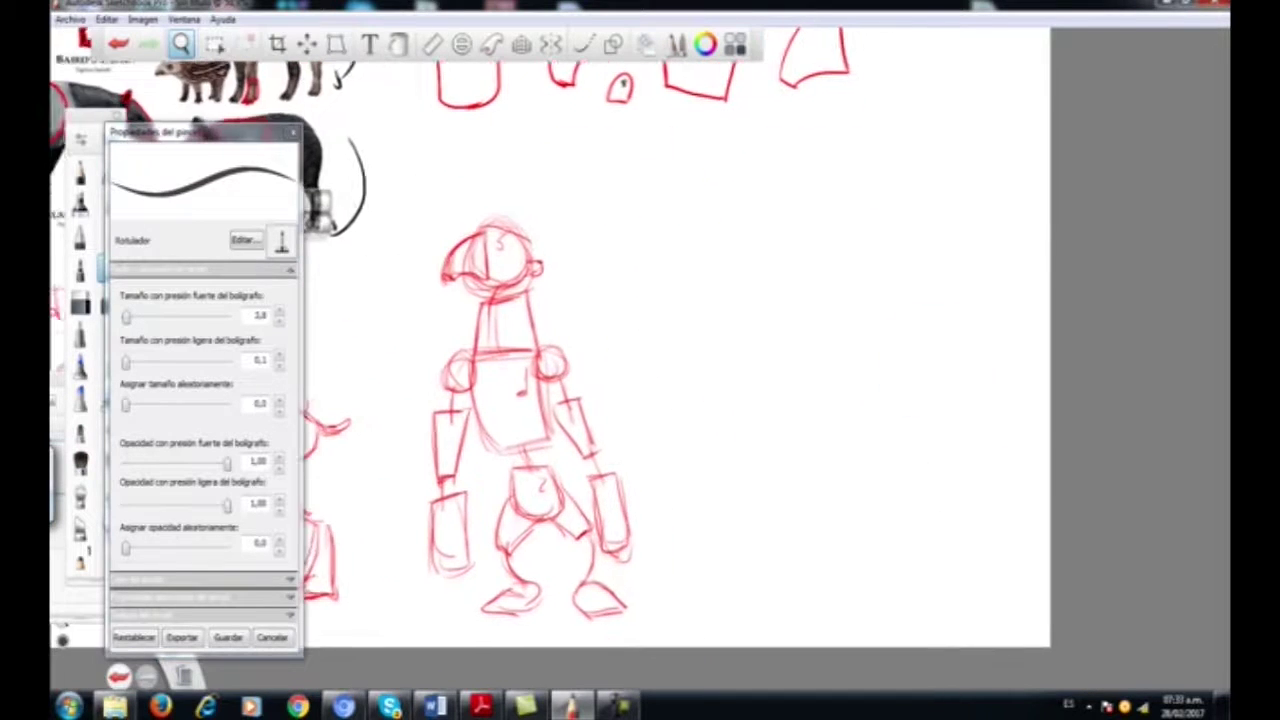
drag(743, 363, 789, 403)
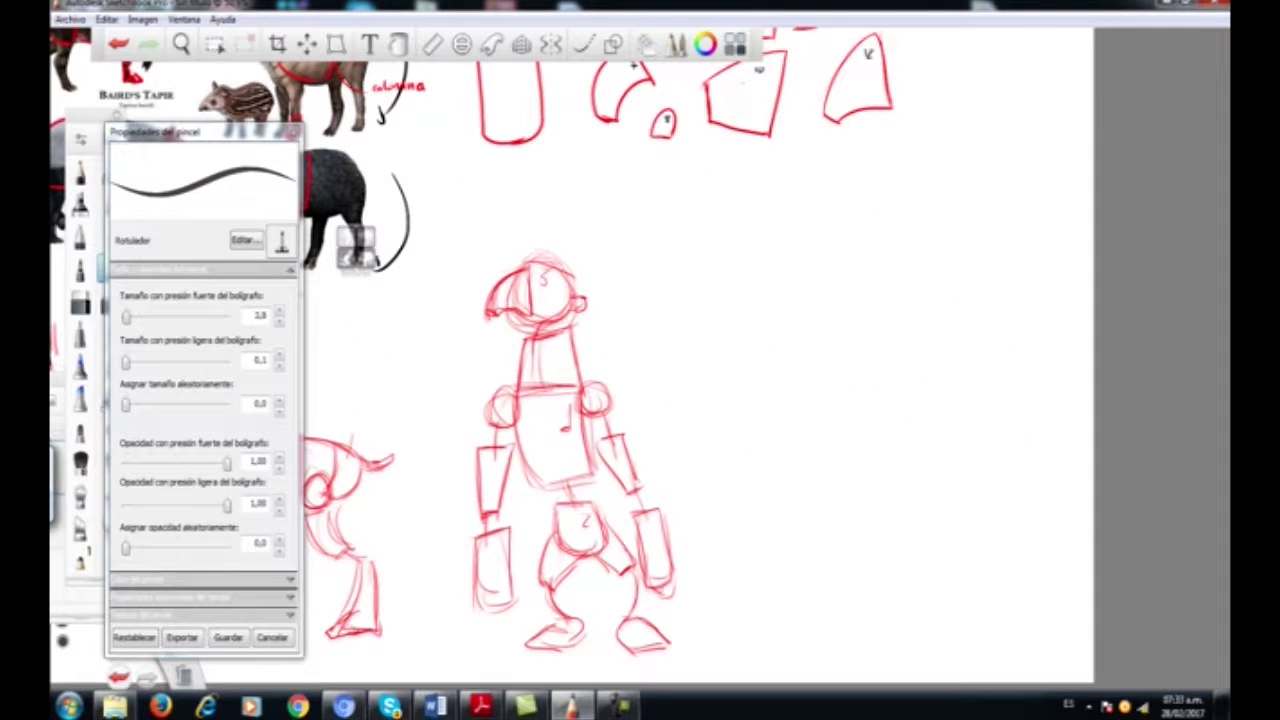
drag(126, 316, 129, 316)
mouse_move(764, 252)
mouse_down()
mouse_move(794, 258)
mouse_move(796, 318)
mouse_move(820, 298)
mouse_move(810, 345)
mouse_move(812, 312)
mouse_move(818, 334)
mouse_up()
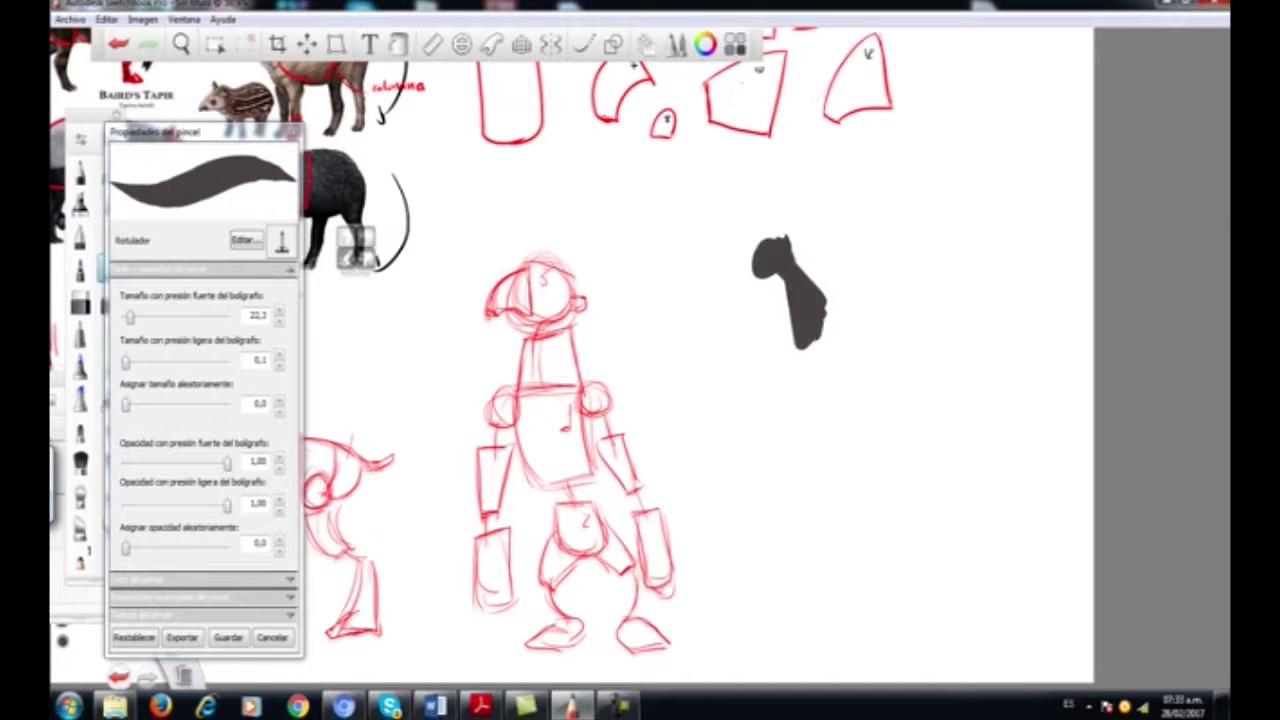
drag(784, 278, 791, 346)
mouse_move(814, 290)
mouse_down()
mouse_move(844, 334)
mouse_move(830, 367)
mouse_move(832, 342)
mouse_move(858, 352)
mouse_move(870, 335)
mouse_move(866, 360)
mouse_up()
mouse_move(754, 258)
mouse_down()
mouse_move(736, 286)
mouse_move(780, 286)
mouse_move(764, 294)
mouse_up()
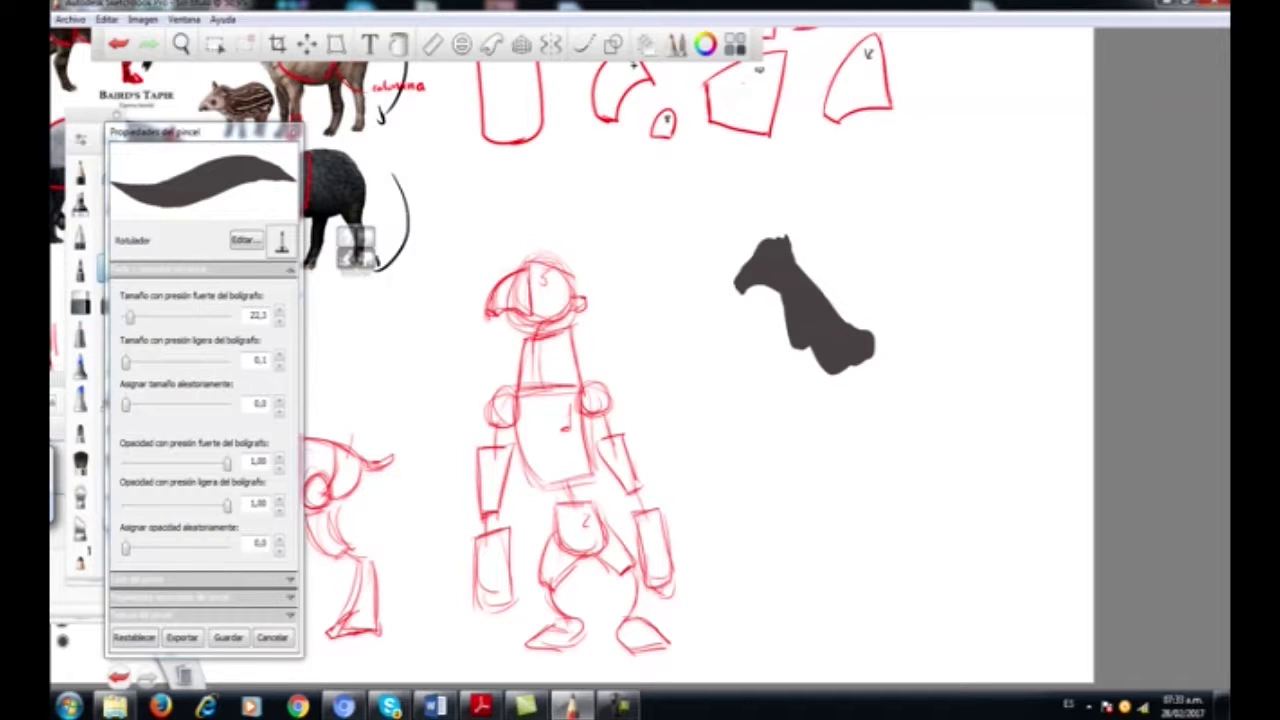
- Extend the silhouette with an arched back, a bent hind leg with a foot, and a short curved tail
drag(796, 348, 866, 370)
mouse_move(792, 246)
mouse_down()
mouse_move(830, 305)
mouse_move(885, 324)
mouse_move(895, 350)
mouse_move(876, 345)
mouse_move(880, 328)
mouse_move(862, 404)
mouse_move(890, 350)
mouse_move(876, 410)
mouse_move(895, 353)
mouse_up()
mouse_move(866, 408)
mouse_down()
mouse_move(891, 405)
mouse_move(901, 417)
mouse_move(872, 420)
mouse_move(912, 431)
mouse_move(896, 482)
mouse_move(912, 466)
mouse_up()
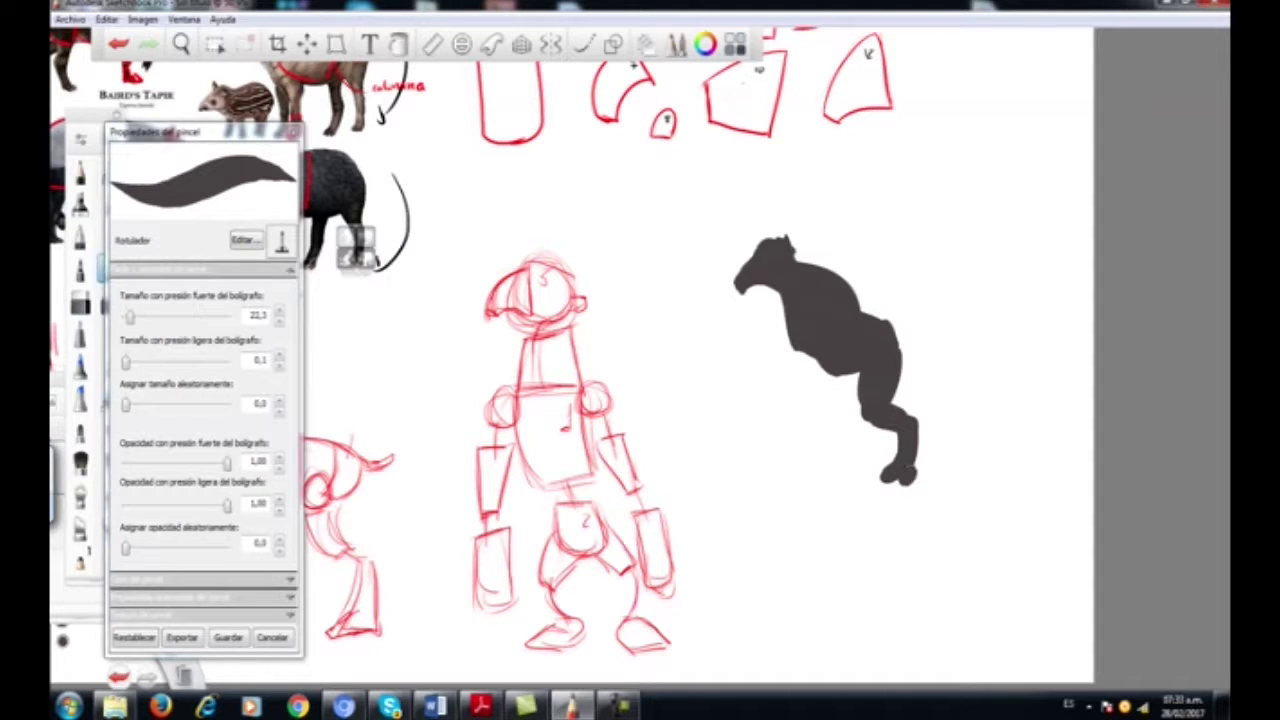
mouse_move(898, 336)
mouse_down()
mouse_move(934, 360)
mouse_move(932, 382)
mouse_up()
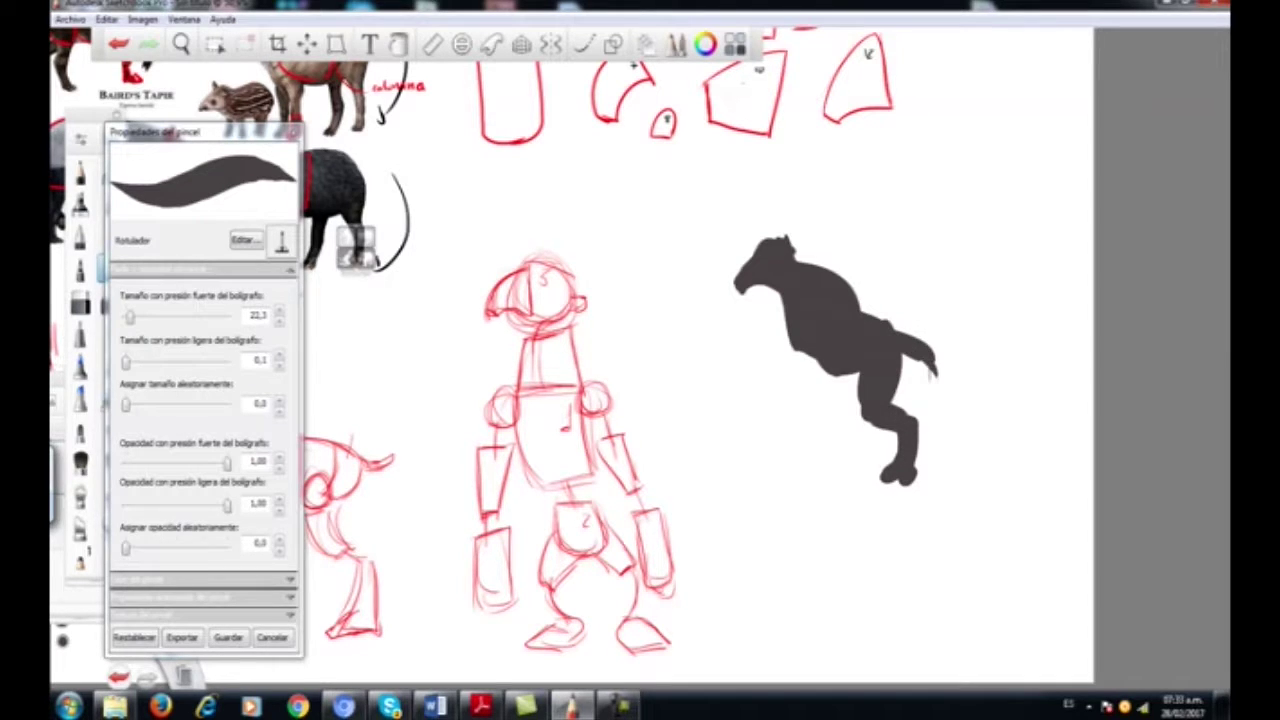
- Paint the silhouette's heavy front arm with a large hand, plus a smaller bent arm behind it
mouse_move(780, 314)
mouse_down()
mouse_move(787, 364)
mouse_move(767, 397)
mouse_move(792, 364)
mouse_move(776, 430)
mouse_up()
mouse_move(780, 372)
mouse_down()
mouse_move(764, 430)
mouse_move(806, 364)
mouse_up()
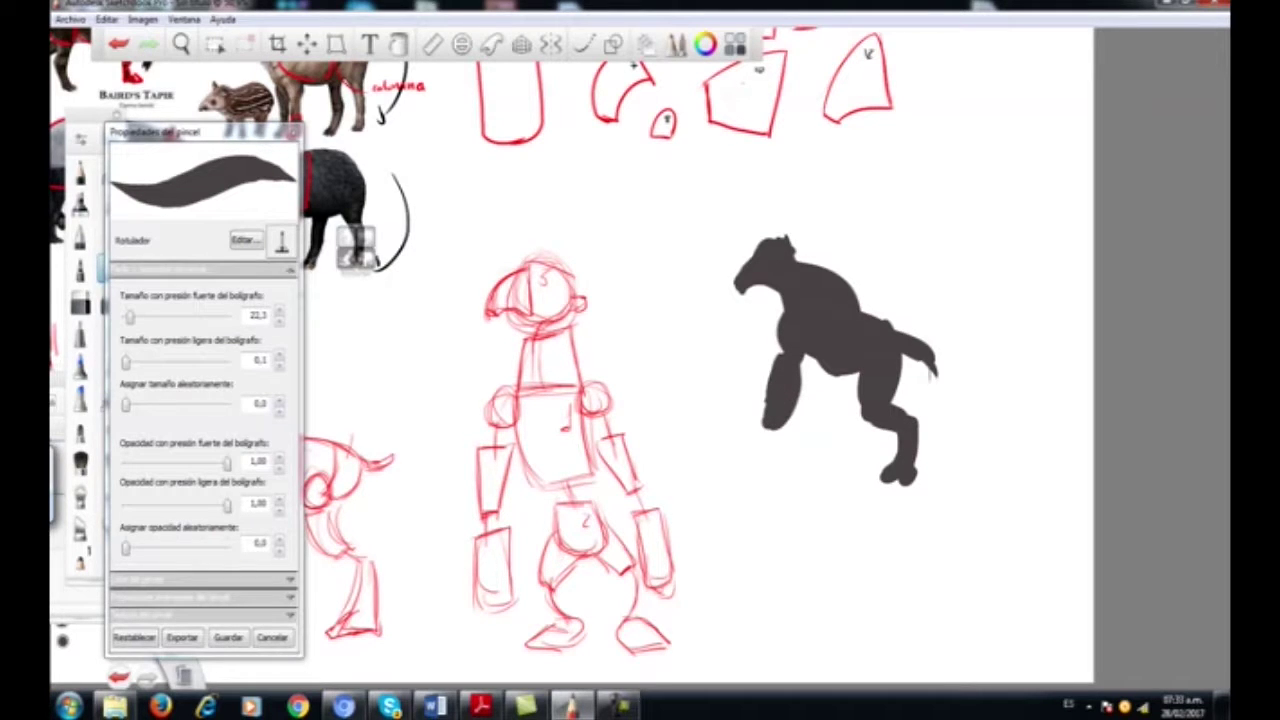
mouse_move(762, 408)
mouse_down()
mouse_move(742, 478)
mouse_move(760, 482)
mouse_up()
mouse_move(770, 430)
mouse_down()
mouse_move(760, 482)
mouse_move(750, 474)
mouse_move(774, 440)
mouse_move(796, 470)
mouse_move(796, 446)
mouse_move(782, 466)
mouse_up()
mouse_move(830, 374)
mouse_down()
mouse_move(838, 388)
mouse_move(812, 397)
mouse_move(820, 432)
mouse_move(816, 404)
mouse_up()
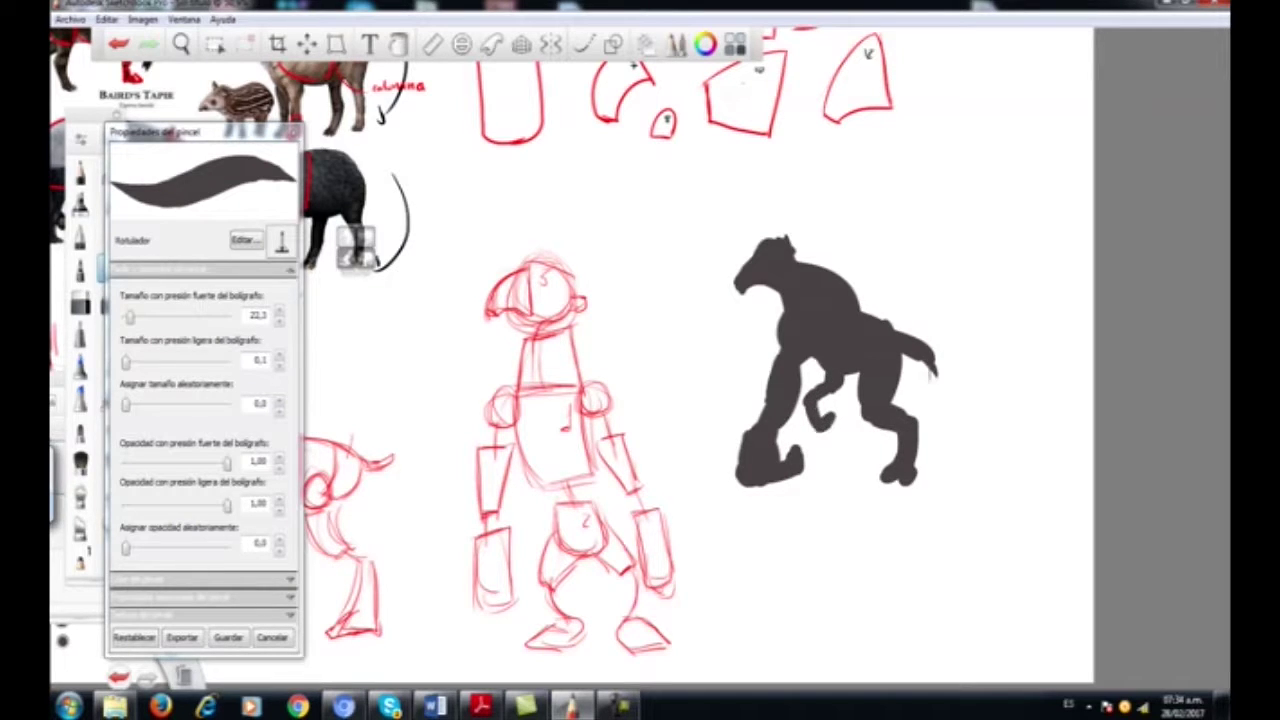
- Thicken the silhouette's neck, rump and tail base, and add a rounded ear behind the head
mouse_move(778, 300)
mouse_down()
mouse_move(756, 290)
mouse_move(818, 266)
mouse_move(801, 243)
mouse_move(800, 254)
mouse_up()
drag(860, 305, 908, 336)
drag(911, 357, 898, 388)
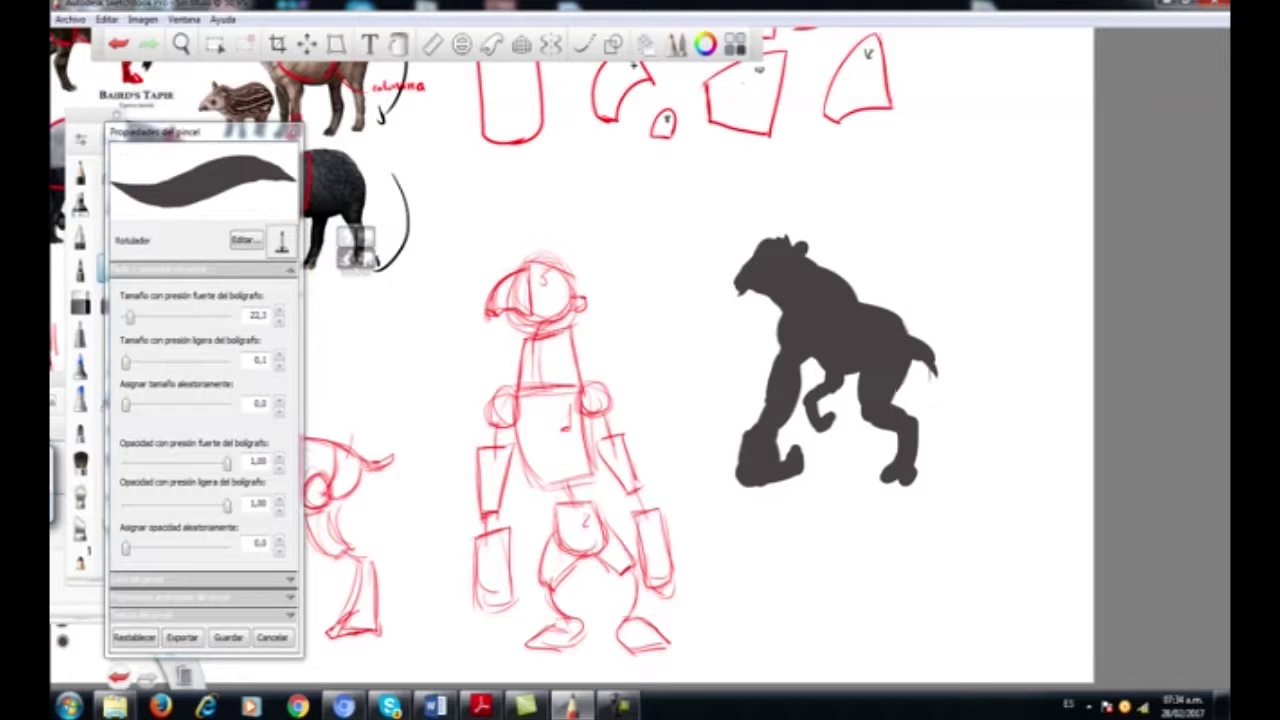
- Start a second, upright silhouette above and beside the first with a trunked head, rounded thorax and small angular pelvis
key(space)
drag(831, 222, 856, 286)
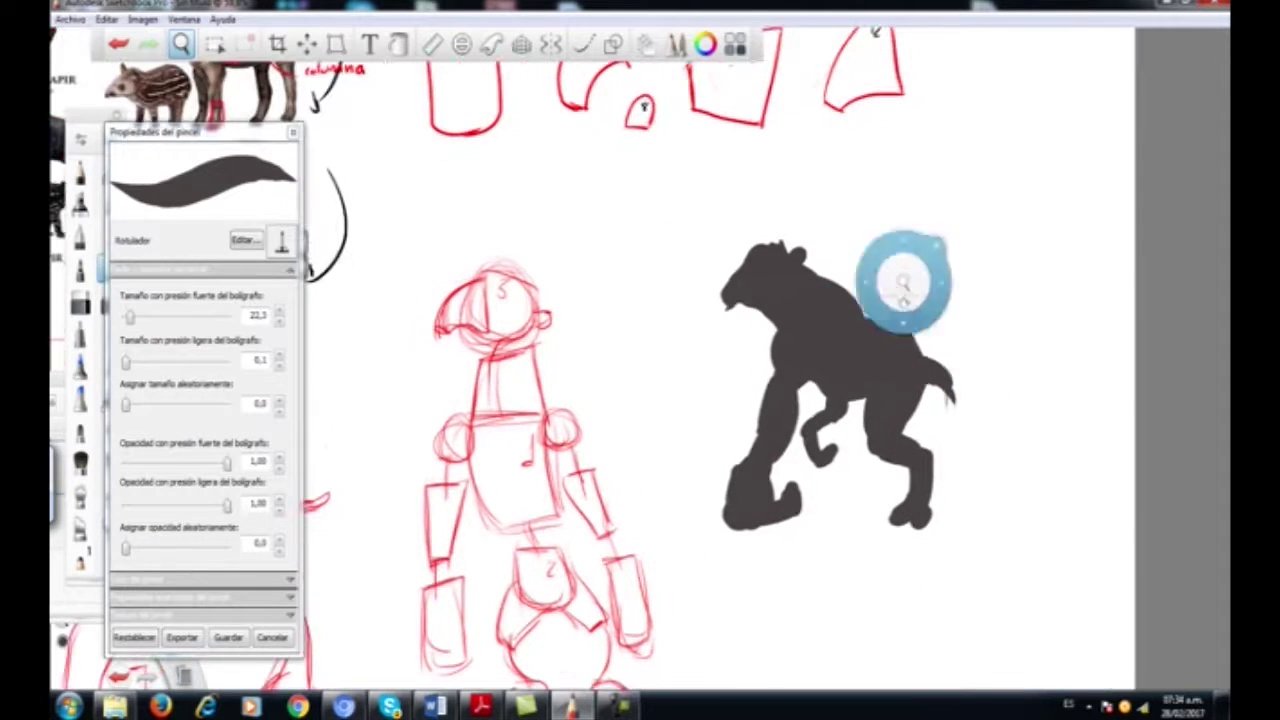
drag(967, 354, 788, 374)
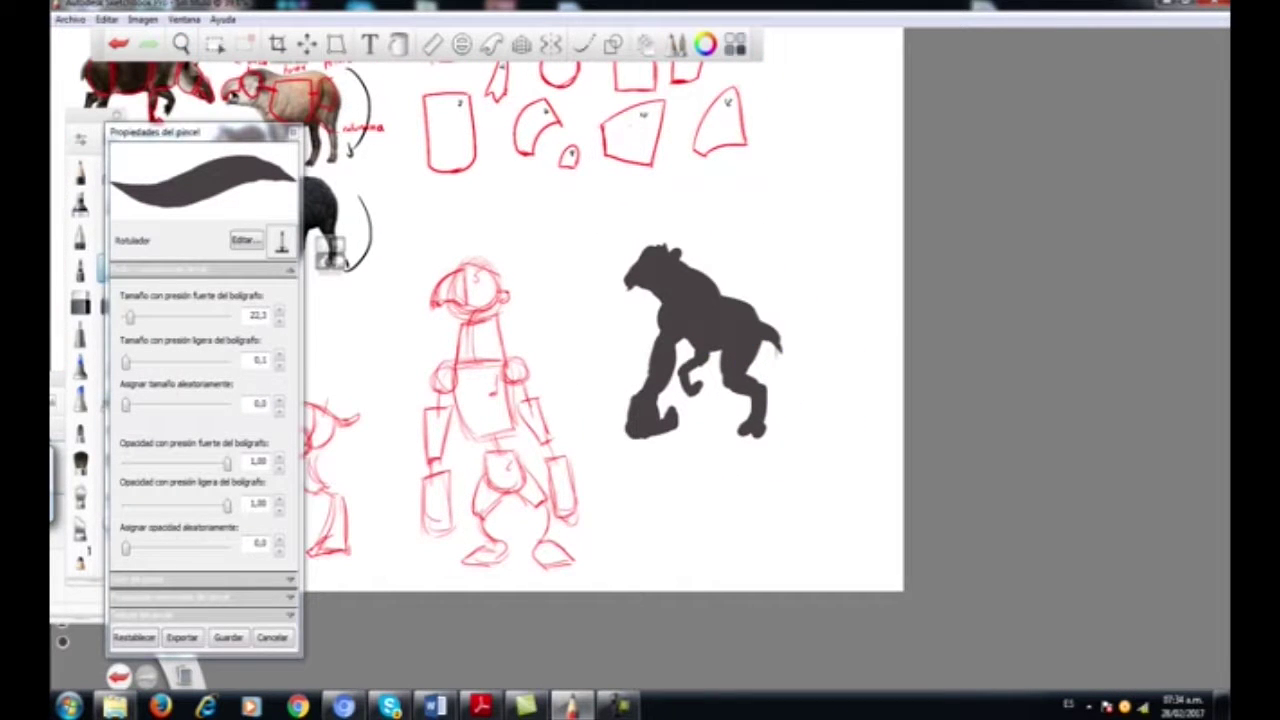
drag(834, 254, 754, 371)
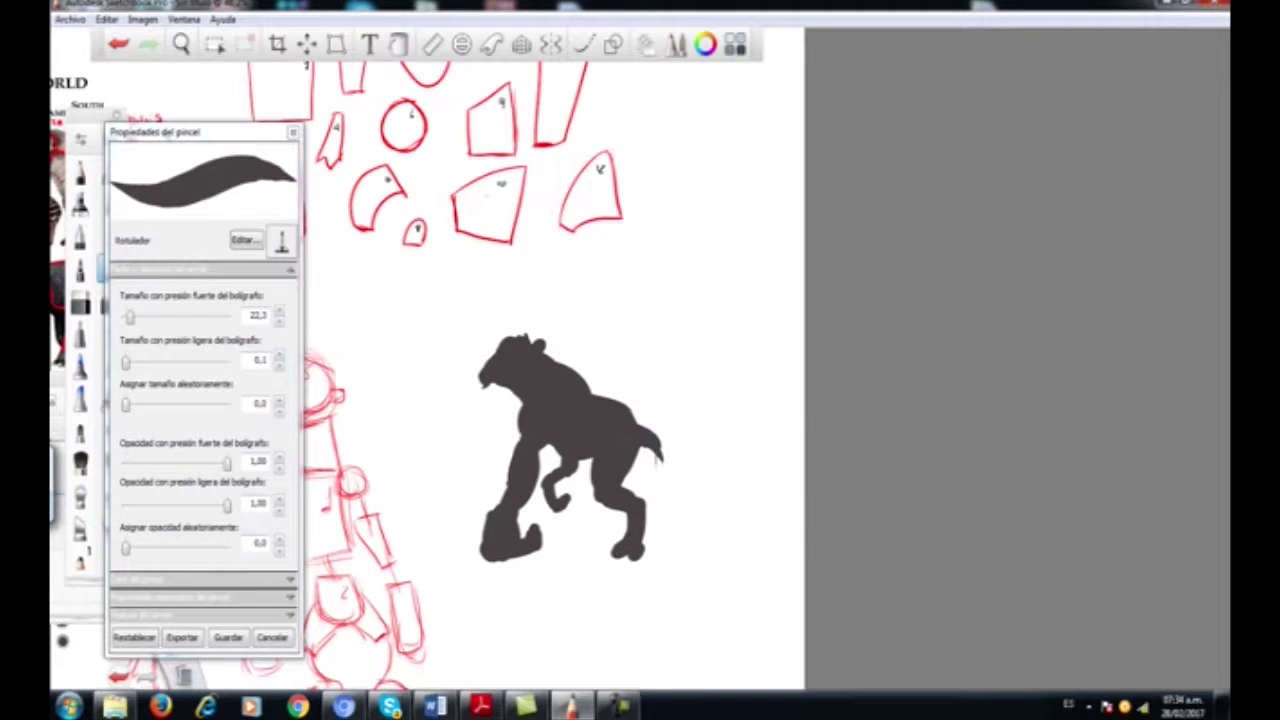
mouse_move(717, 204)
mouse_down()
mouse_move(714, 231)
mouse_move(712, 206)
mouse_move(720, 213)
mouse_move(682, 226)
mouse_move(708, 231)
mouse_up()
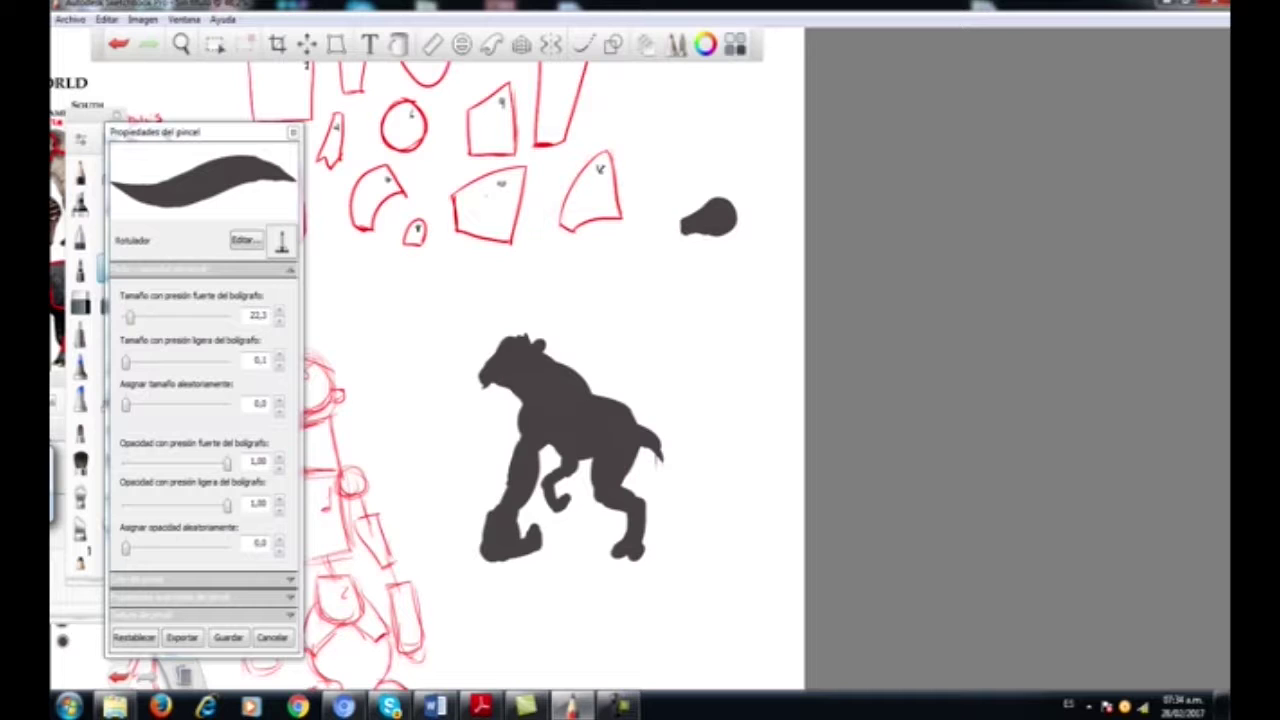
mouse_move(688, 226)
mouse_down()
mouse_move(682, 244)
mouse_move(732, 230)
mouse_up()
mouse_move(724, 243)
mouse_down()
mouse_move(710, 314)
mouse_move(749, 320)
mouse_move(720, 298)
mouse_move(744, 330)
mouse_up()
drag(738, 245, 748, 308)
mouse_move(740, 240)
mouse_down()
mouse_move(762, 298)
mouse_move(740, 350)
mouse_move(770, 340)
mouse_move(745, 380)
mouse_move(752, 348)
mouse_move(758, 365)
mouse_up()
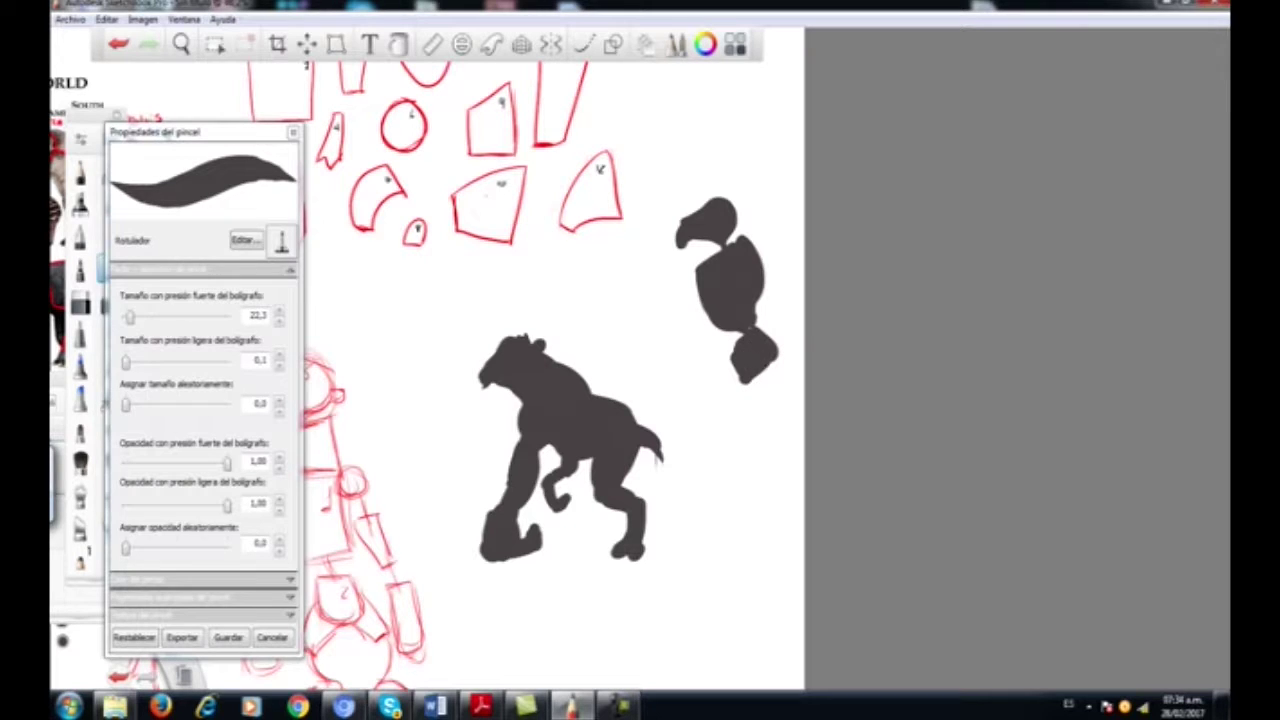
- Paint a long bent leg with a pointed foot below the upright silhouette's pelvis, and add a small ear behind its head
key(space)
drag(742, 325, 671, 274)
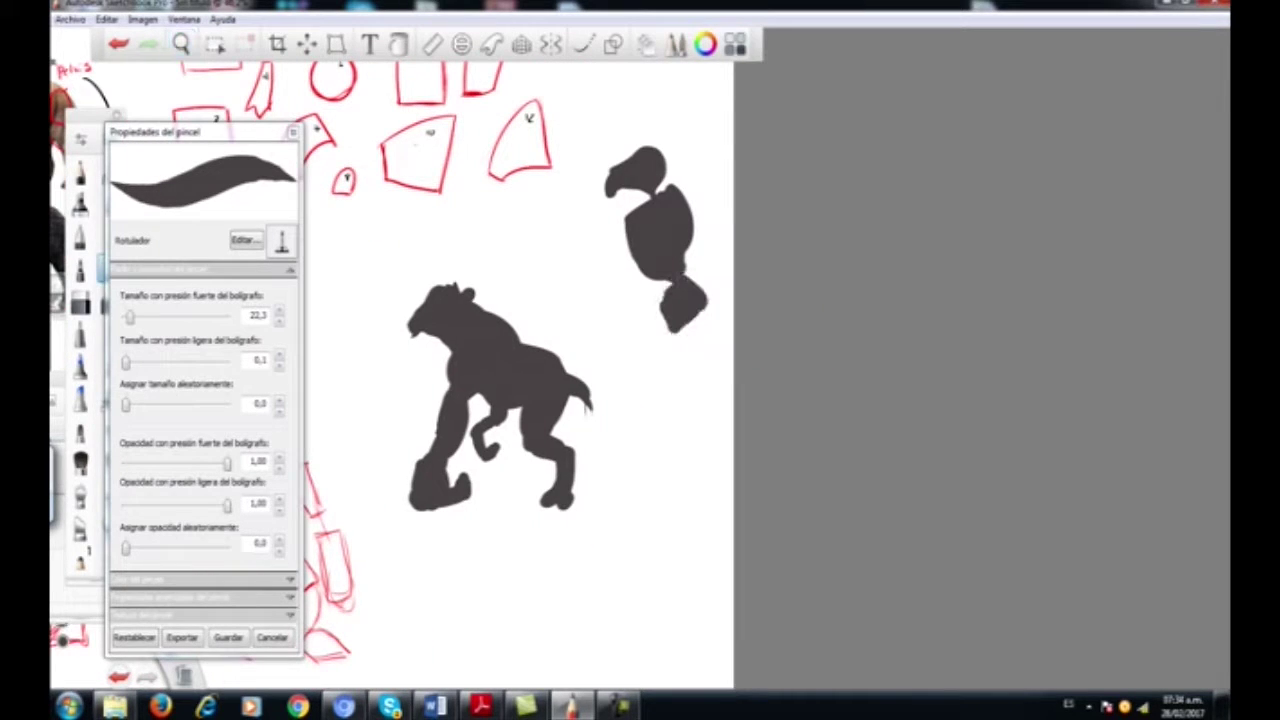
mouse_move(682, 324)
mouse_down()
mouse_move(674, 378)
mouse_move(698, 420)
mouse_move(647, 435)
mouse_up()
drag(650, 435, 700, 422)
mouse_move(660, 152)
mouse_down()
mouse_move(674, 148)
mouse_move(672, 162)
mouse_up()
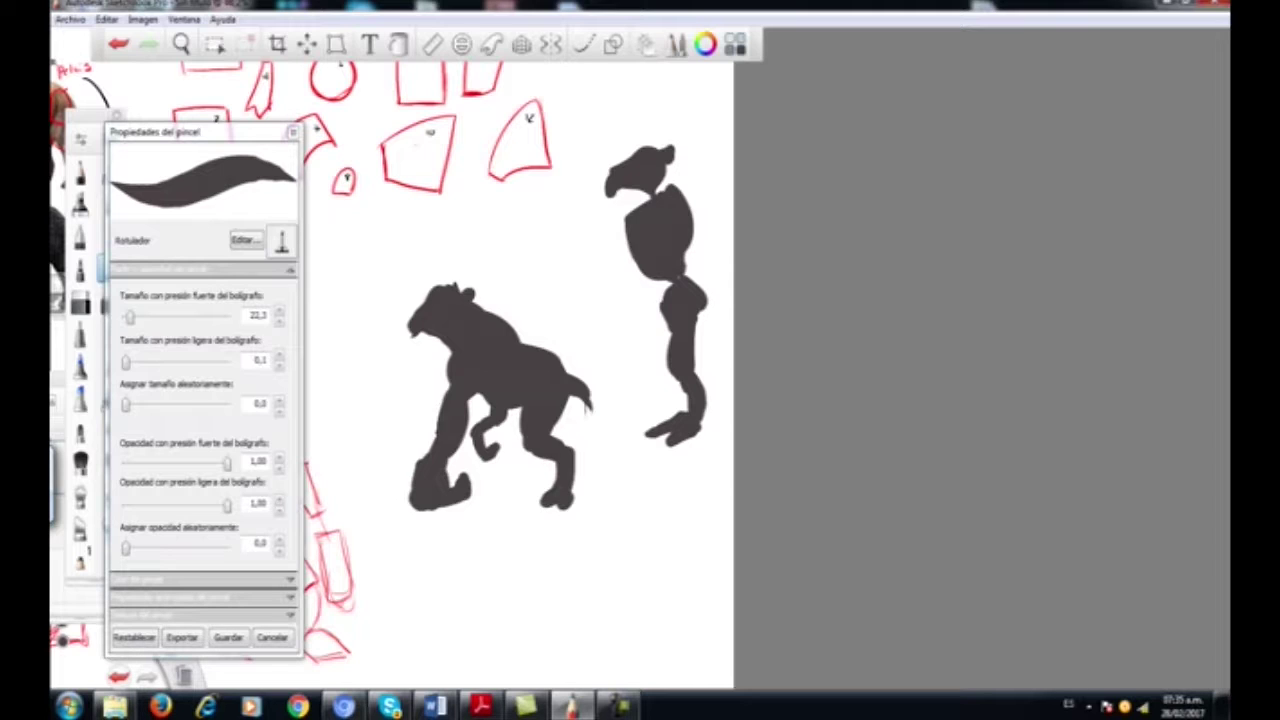
- Paint a thick bent arm reaching forward and down from the upright silhouette's torso, and widen the front of its thigh
drag(632, 254, 626, 266)
mouse_move(645, 295)
mouse_down()
mouse_move(628, 262)
mouse_move(633, 274)
mouse_move(591, 298)
mouse_move(584, 340)
mouse_move(592, 324)
mouse_up()
mouse_move(610, 296)
mouse_down()
mouse_move(592, 316)
mouse_move(604, 356)
mouse_move(608, 340)
mouse_up()
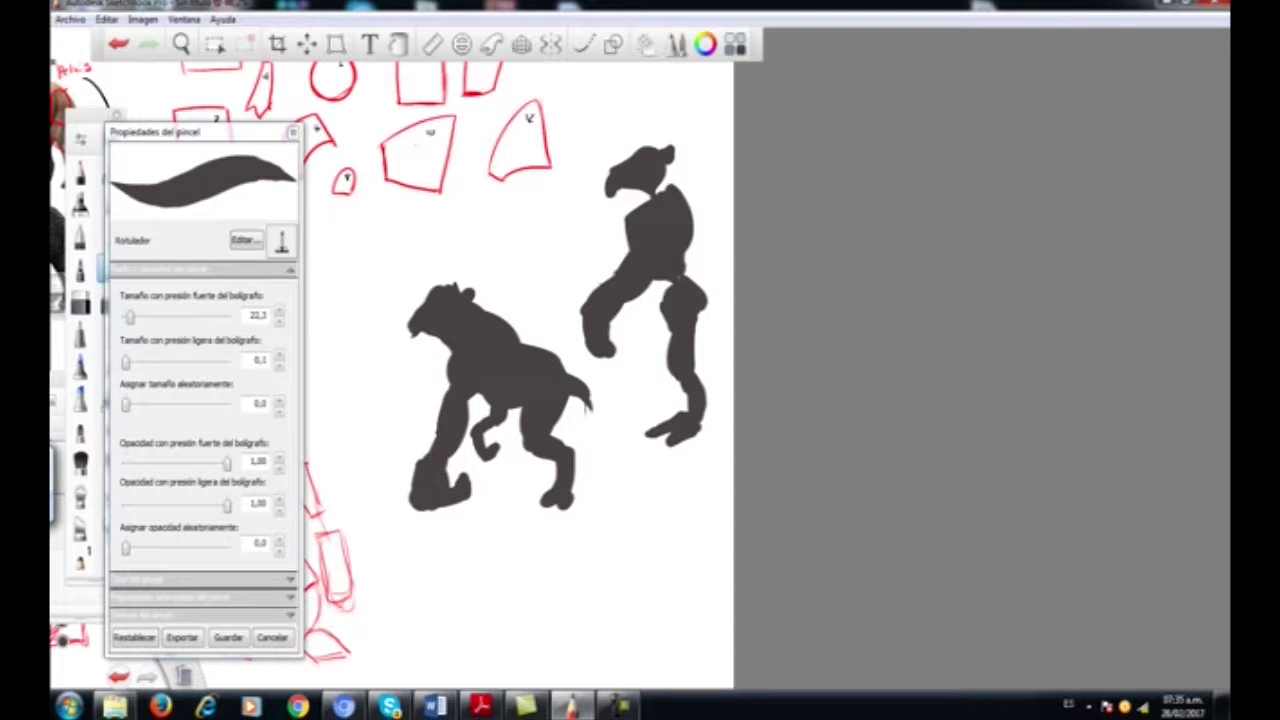
mouse_move(672, 280)
mouse_down()
mouse_move(648, 306)
mouse_move(652, 330)
mouse_move(664, 326)
mouse_up()
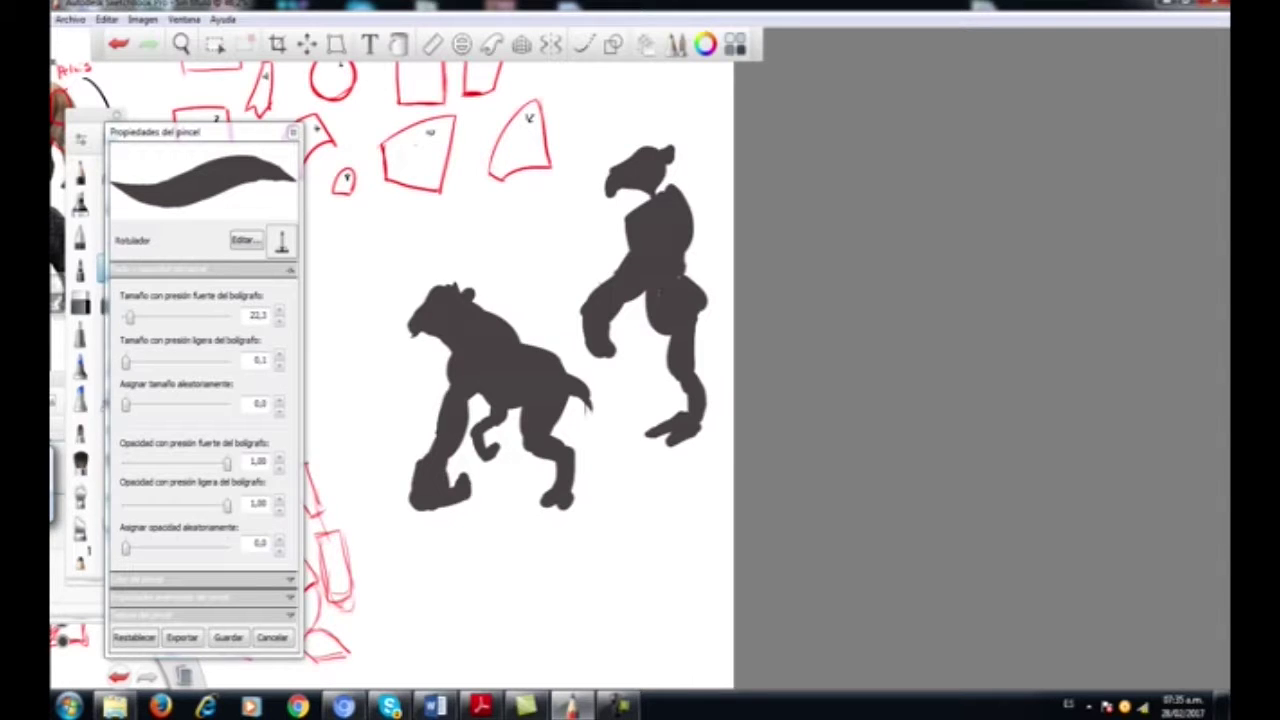
- Fill out the upright silhouette's neck, chest and back of the leg, and finish its arm with a curled hand
mouse_move(622, 228)
mouse_down()
mouse_move(642, 190)
mouse_move(674, 170)
mouse_up()
mouse_move(669, 337)
mouse_down()
mouse_move(619, 347)
mouse_move(606, 365)
mouse_up()
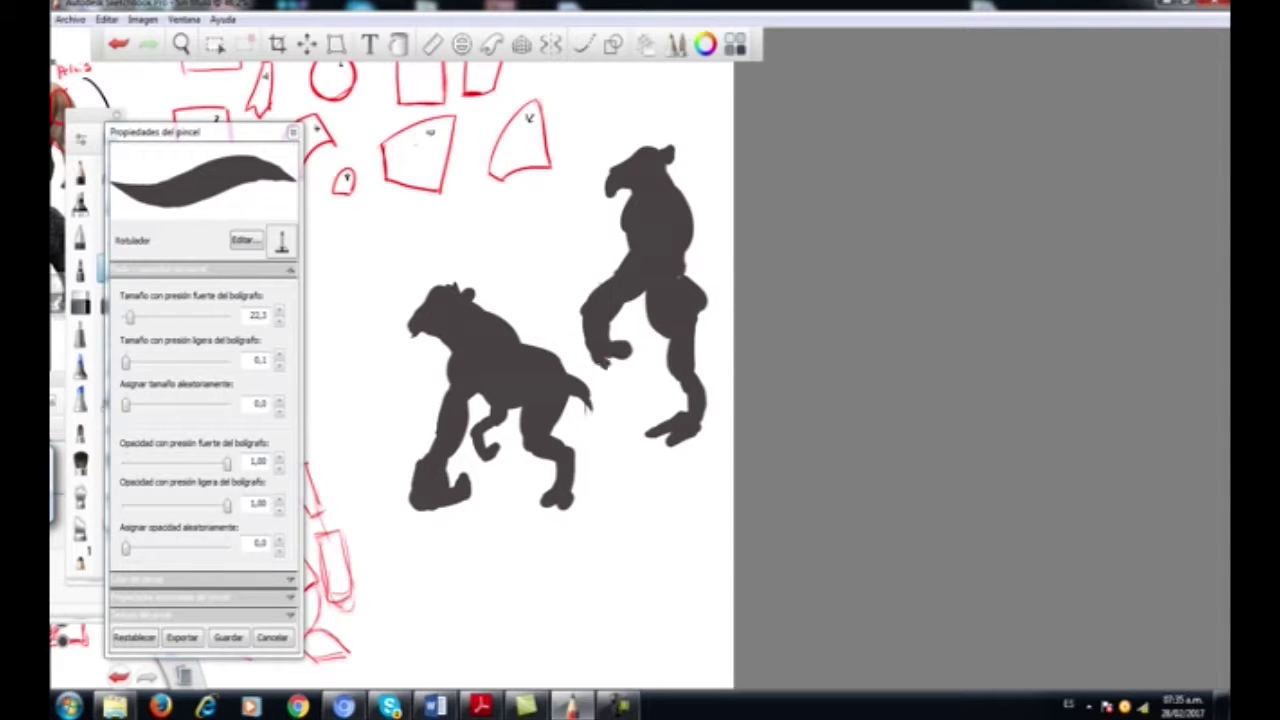
drag(698, 364, 710, 412)
drag(698, 312, 699, 358)
- Draw a curved double-headed arrow above the standing red figure, arching from the four-legged sketch's side toward the black silhouettes
key(space)
mouse_move(700, 190)
mouse_down()
mouse_move(634, 202)
mouse_move(690, 321)
mouse_move(628, 300)
mouse_move(843, 369)
mouse_up()
drag(752, 491, 832, 373)
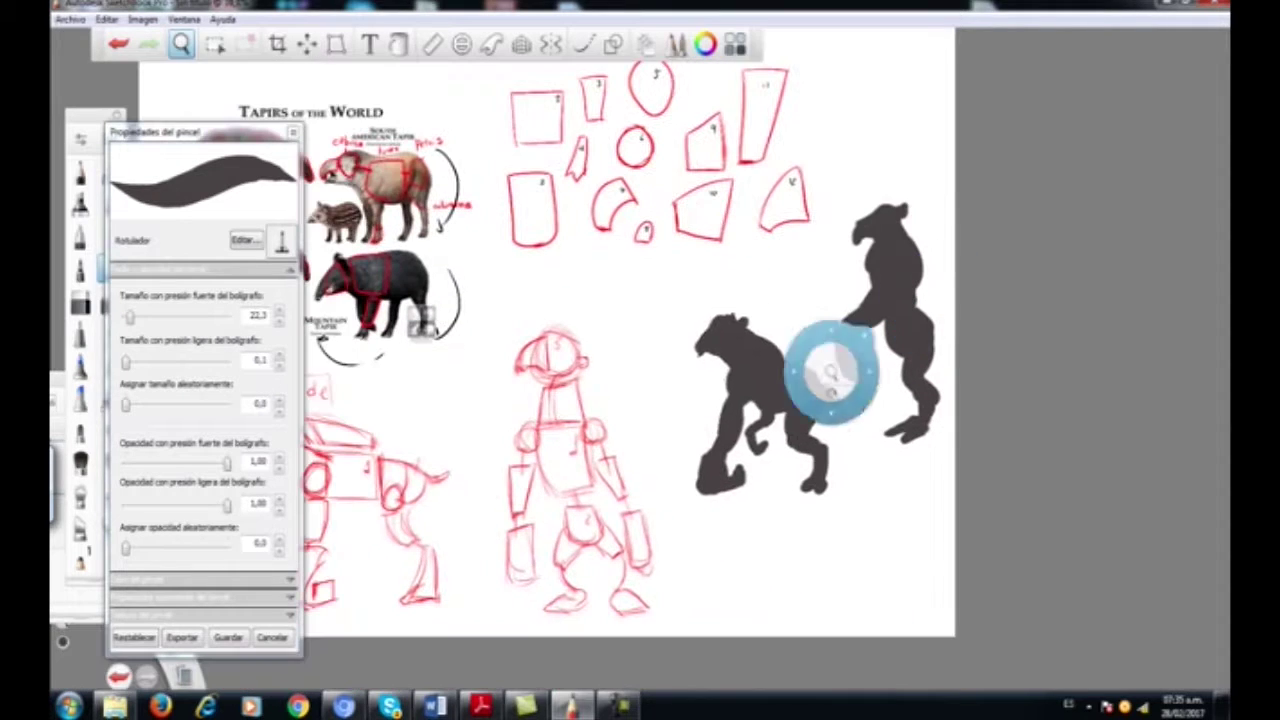
key(space)
drag(870, 253, 834, 248)
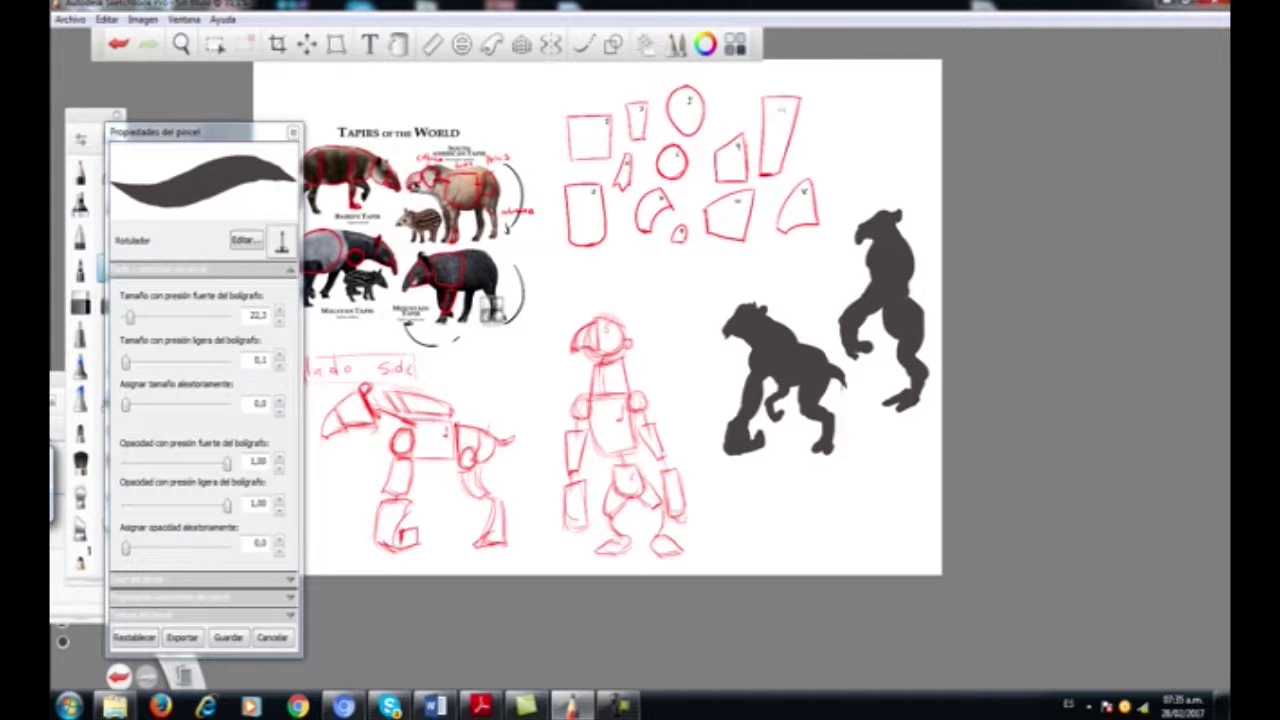
mouse_move(534, 333)
mouse_down()
mouse_move(544, 341)
mouse_move(671, 297)
mouse_up()
key(space)
mouse_move(866, 286)
mouse_down()
mouse_move(840, 284)
mouse_move(862, 286)
mouse_up()
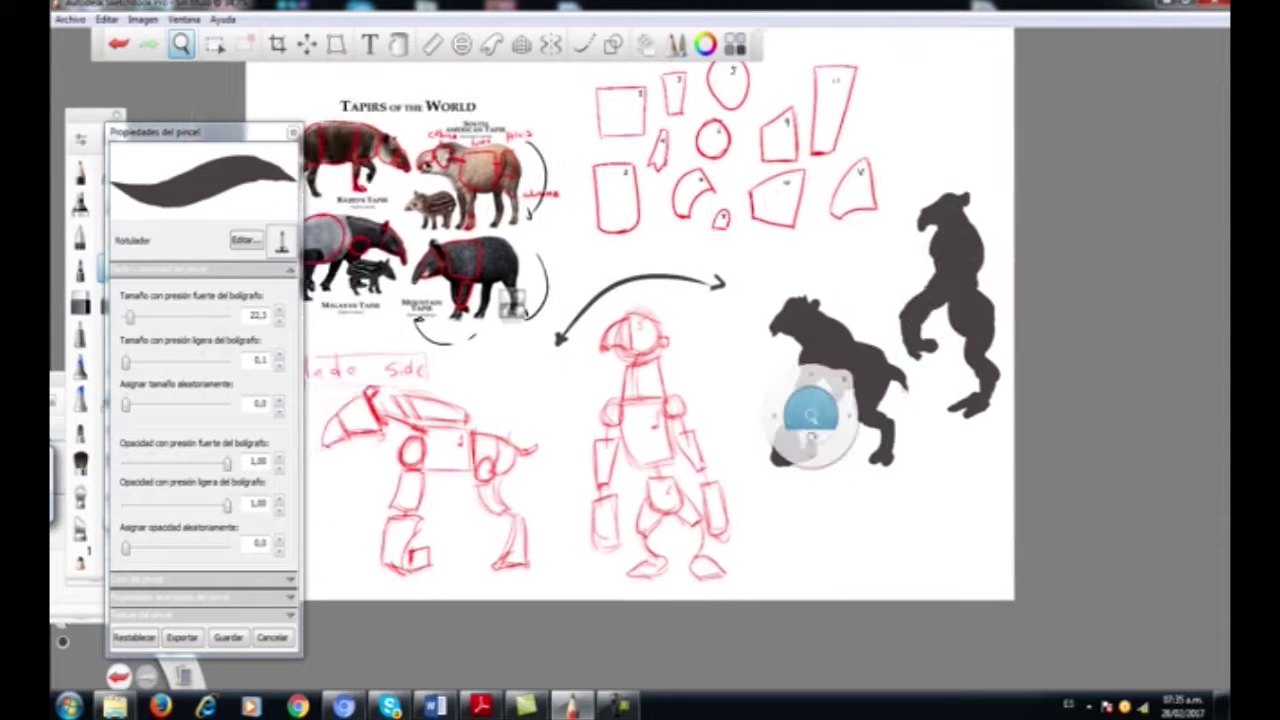
drag(811, 425, 827, 420)
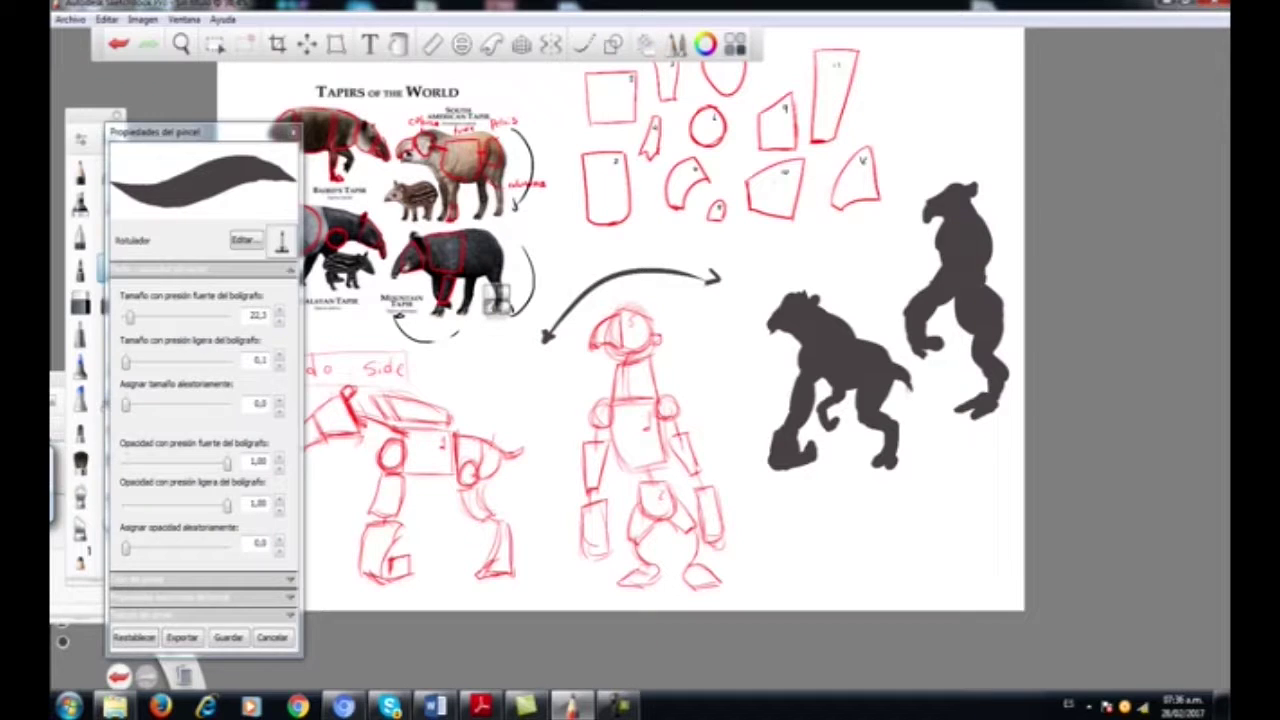
key(space)
drag(848, 338, 896, 408)
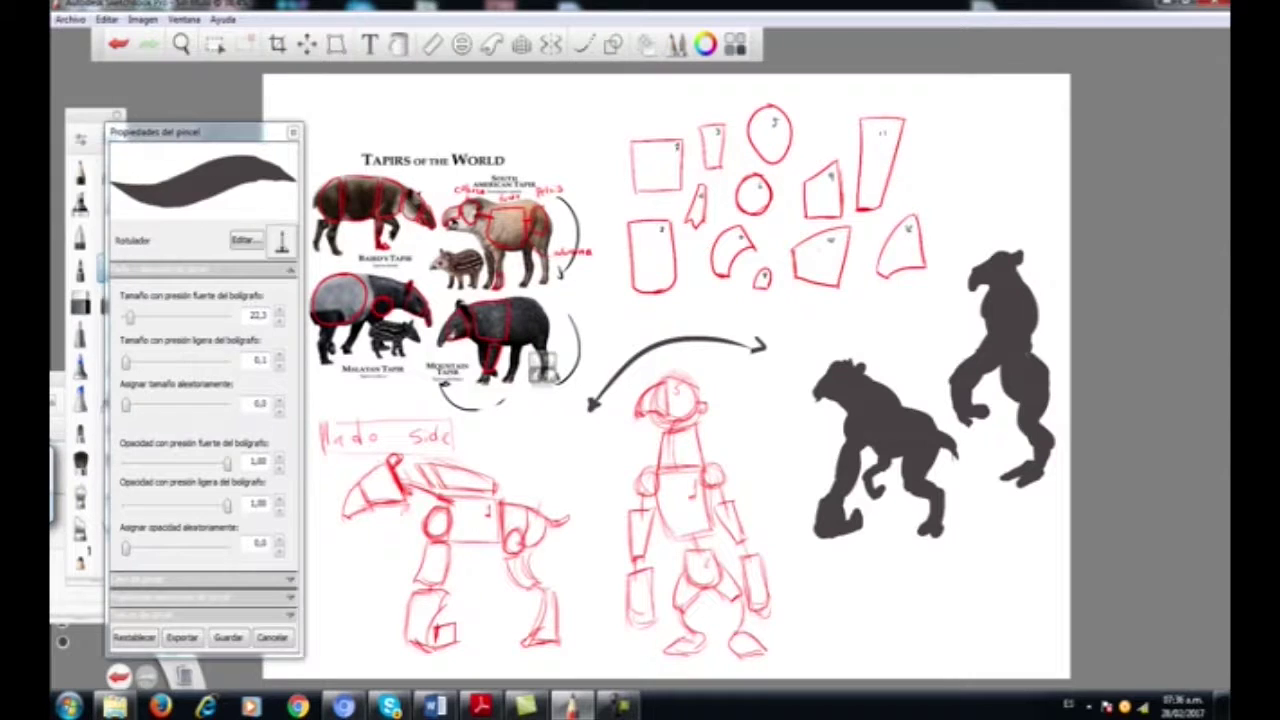
click(618, 706)
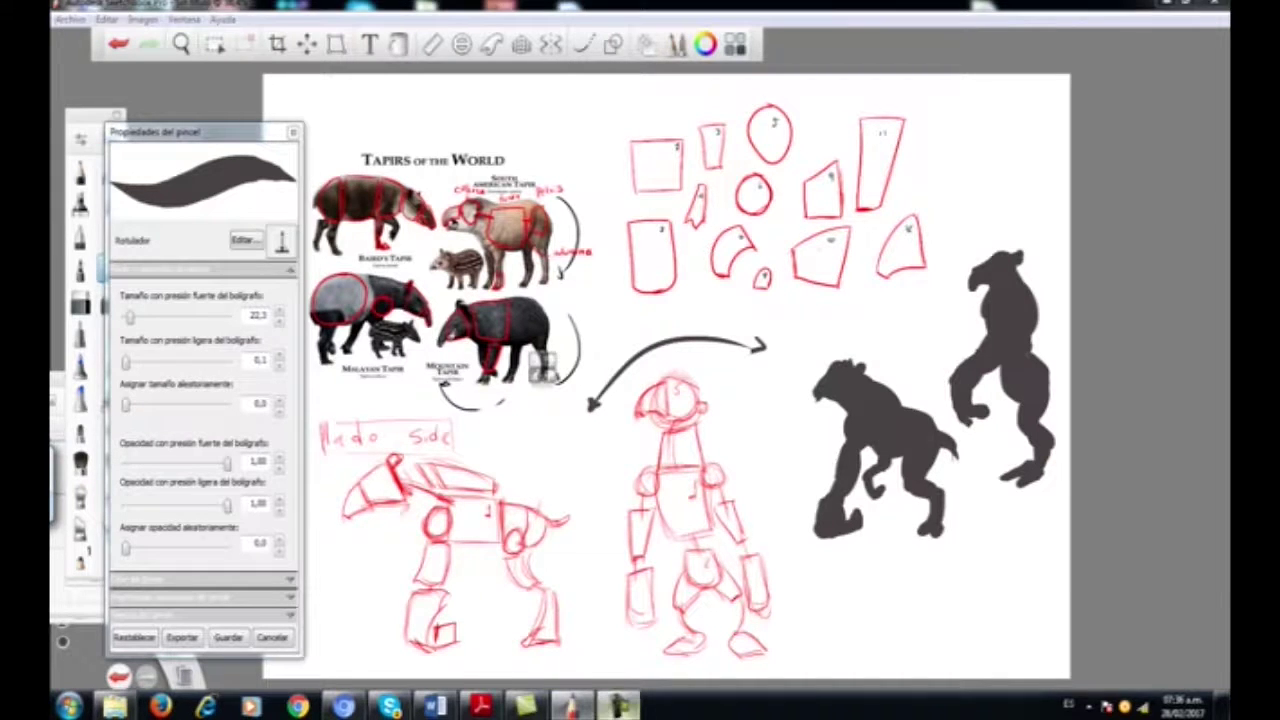